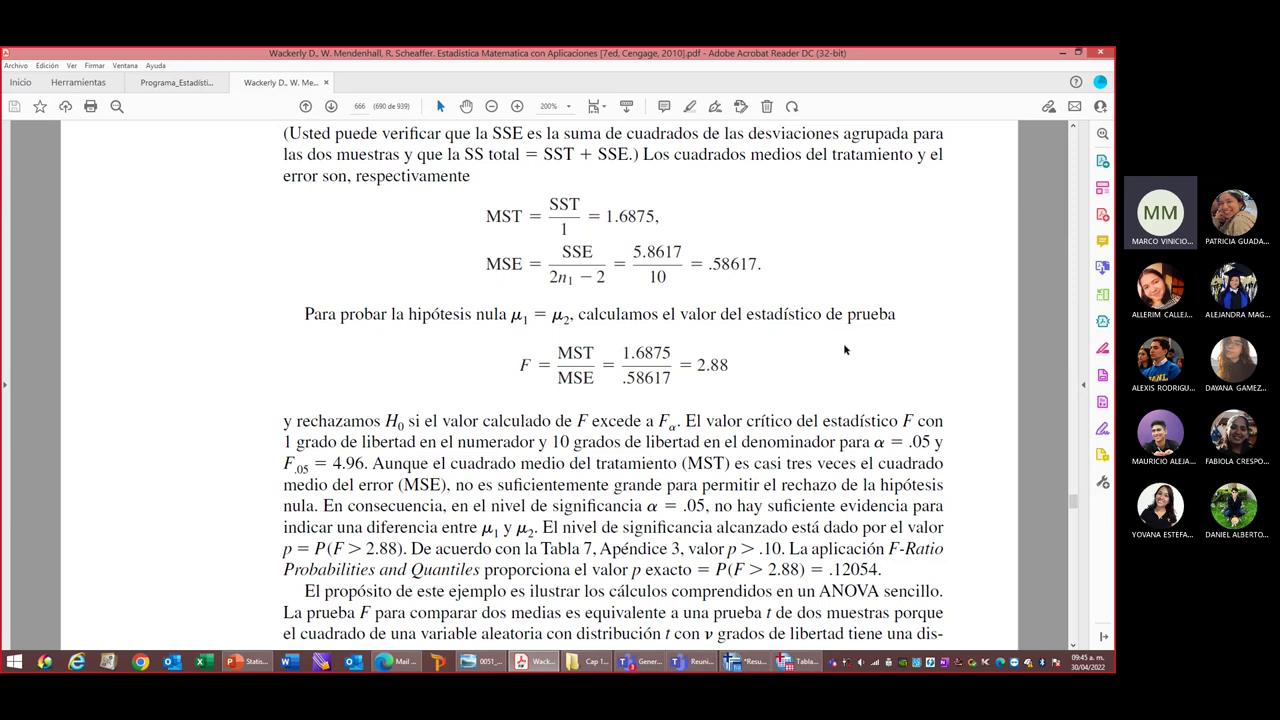
Review the solution of Ejemplo 13.1 on pages 665 to 667, including the sums of squares, F statistic, p value and t-test equivalence.
scroll(887, 335, "down", 1)
scroll(887, 335, "down", 5)
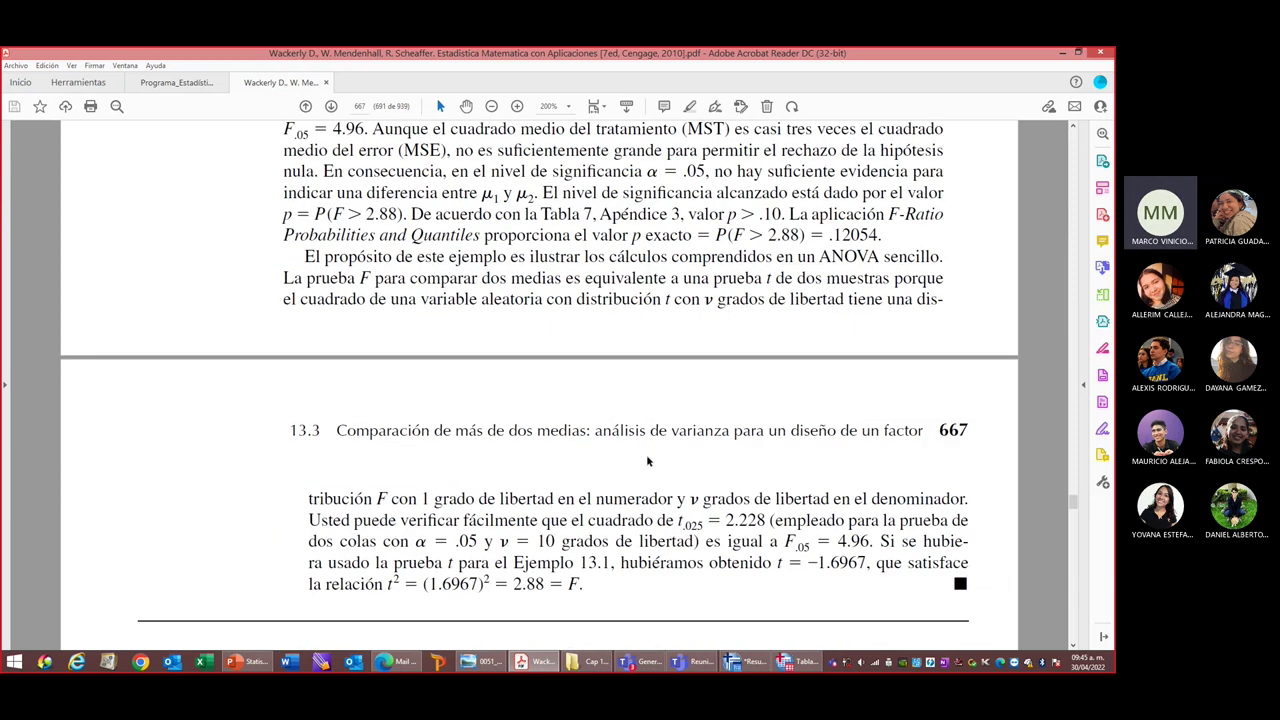
scroll(741, 318, "up", 2)
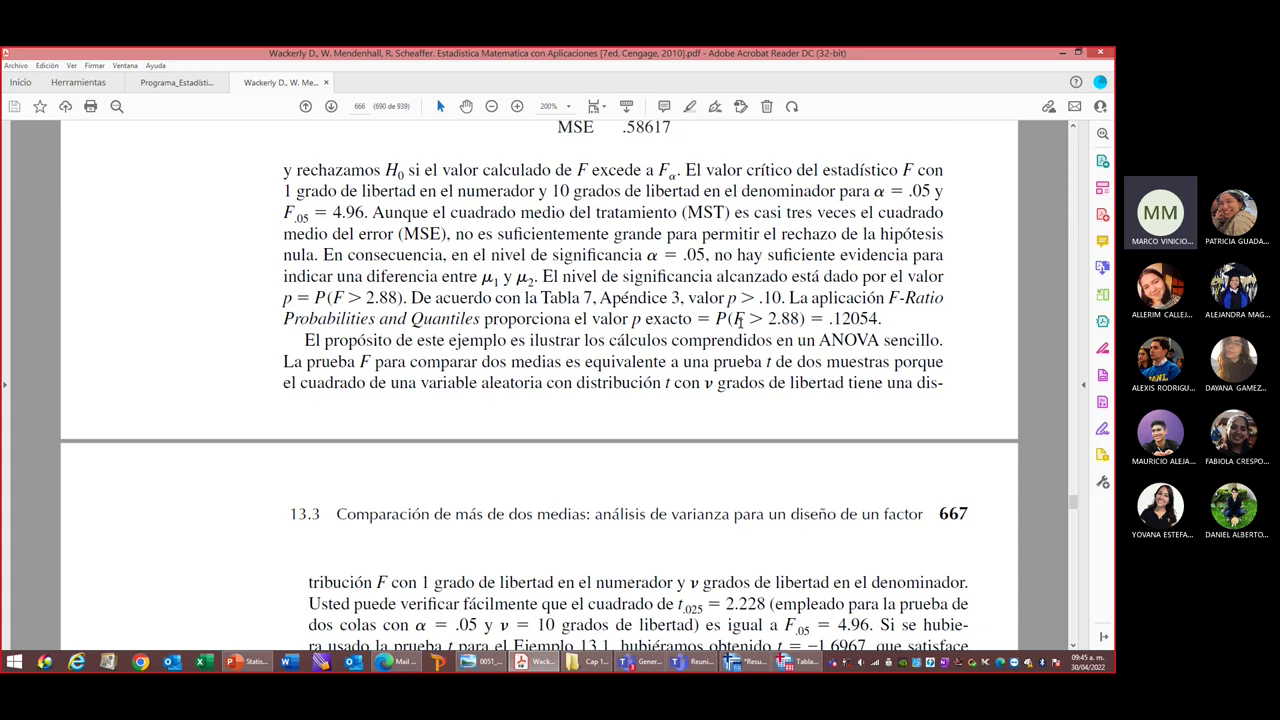
scroll(601, 329, "up", 8)
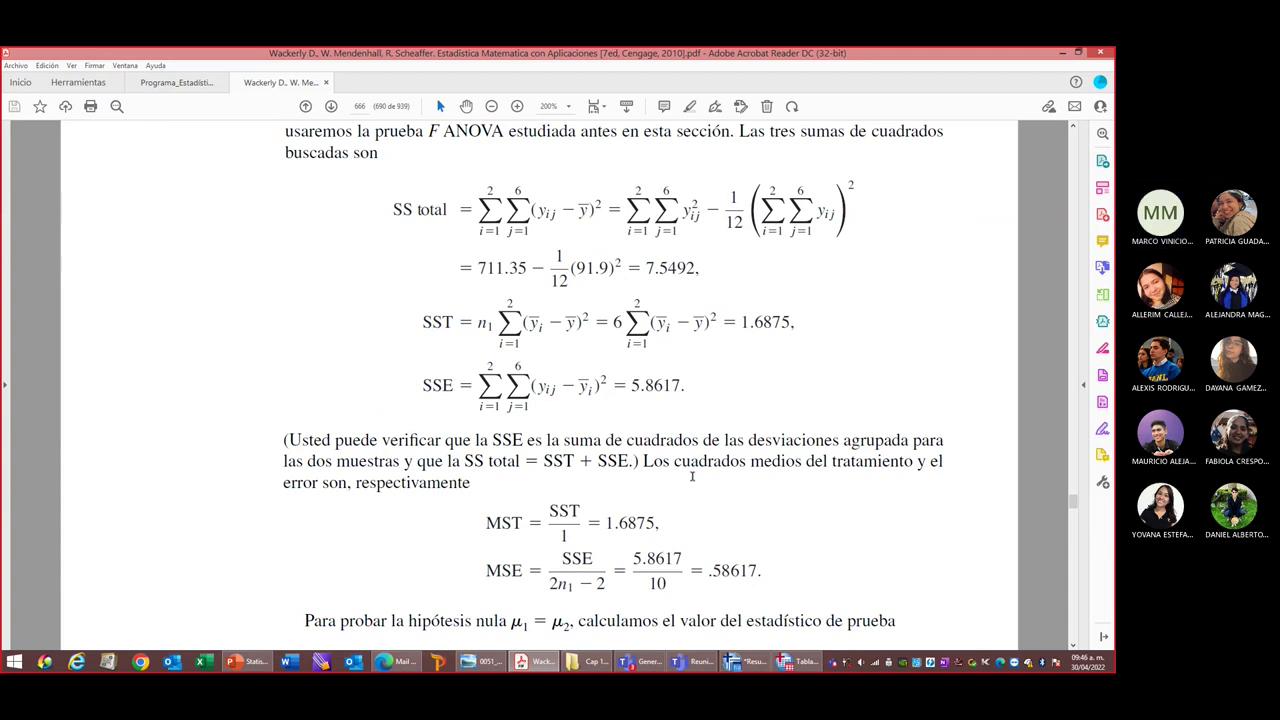
scroll(691, 476, "down", 5)
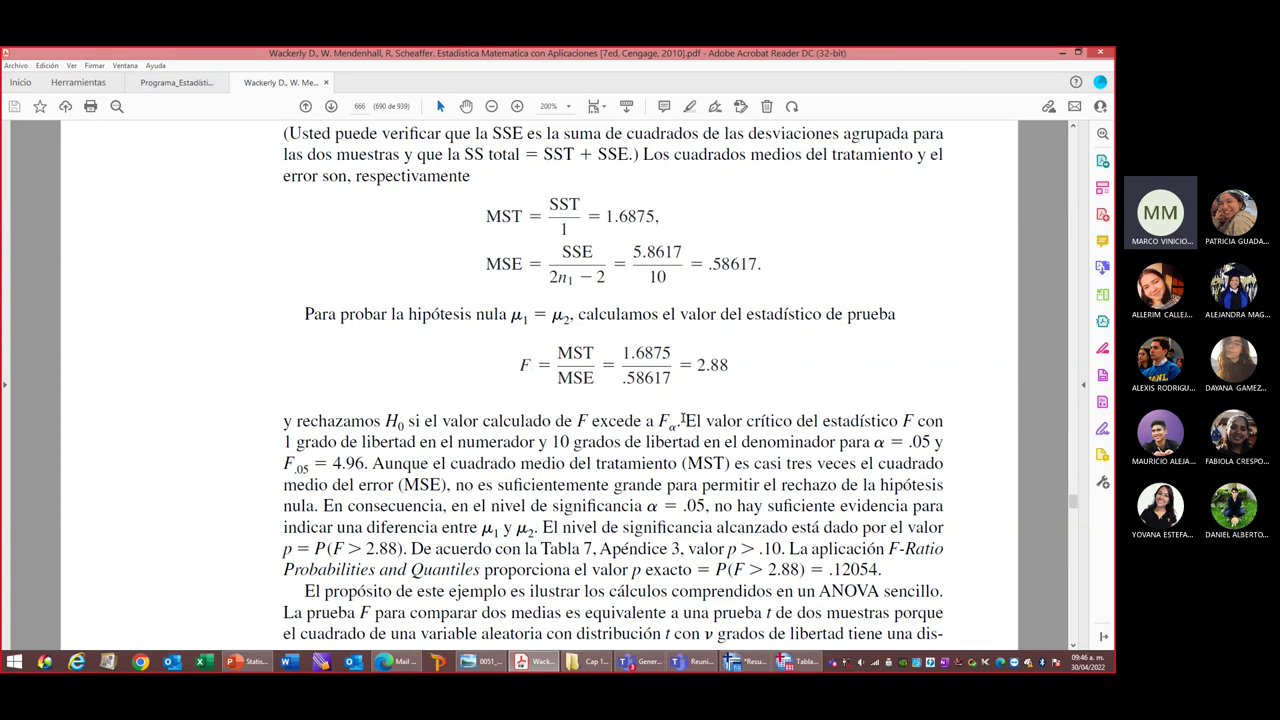
scroll(683, 420, "down", 5)
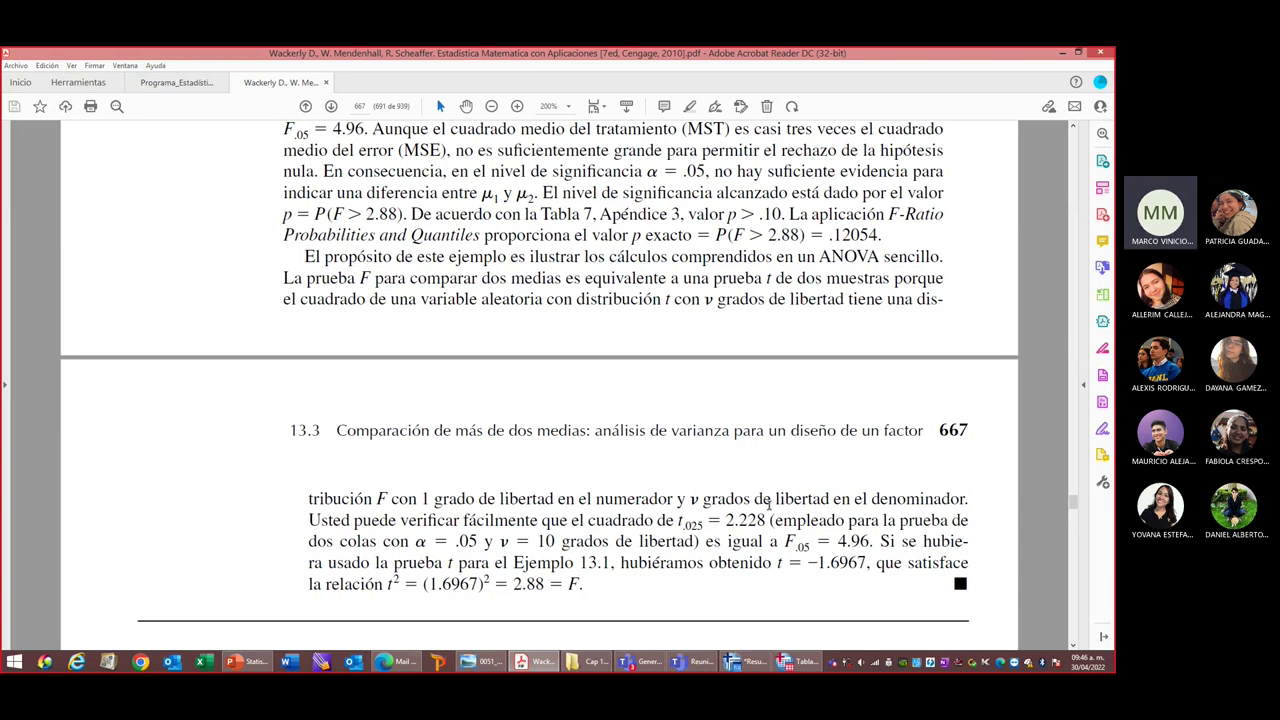
scroll(800, 437, "down", 1)
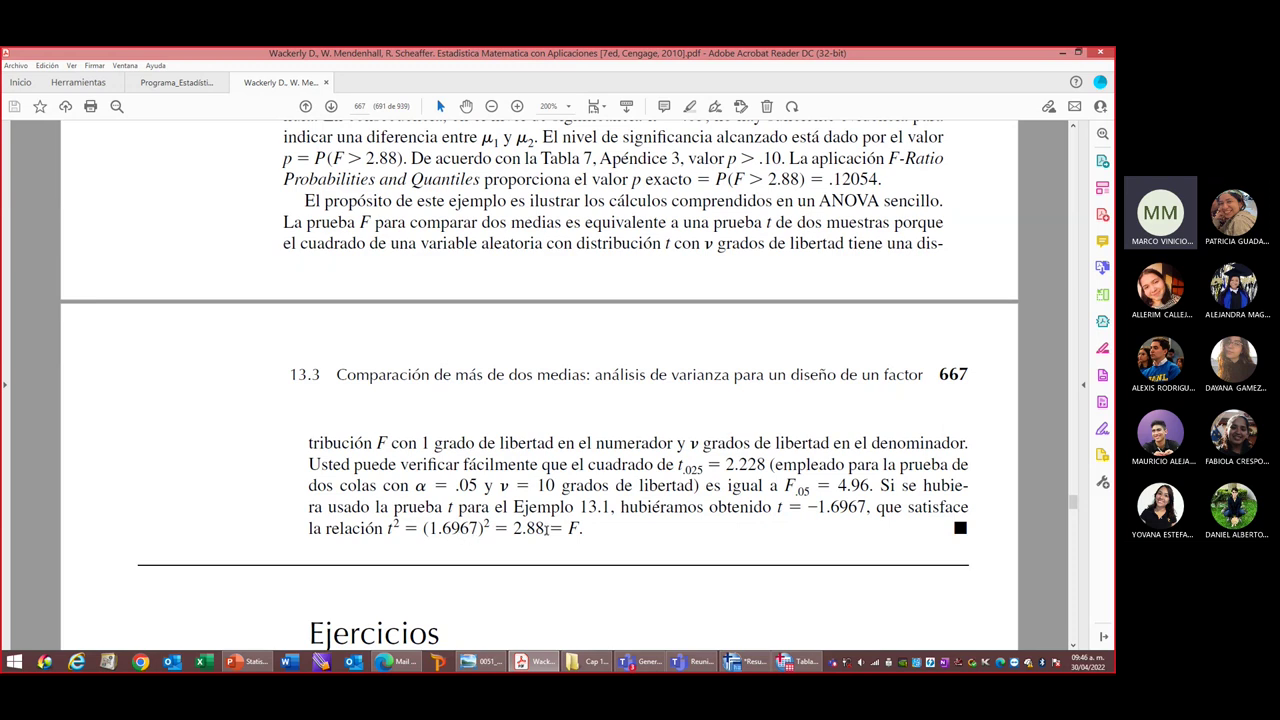
scroll(606, 510, "up", 4)
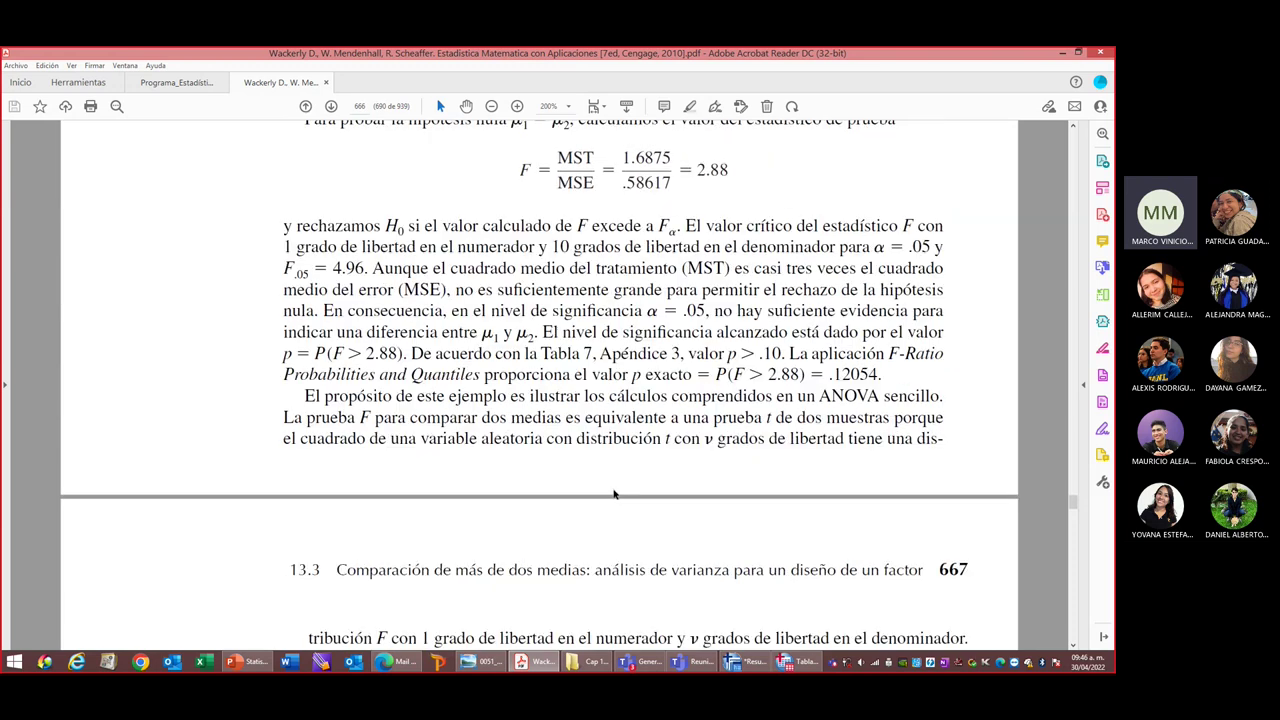
scroll(614, 493, "down", 3)
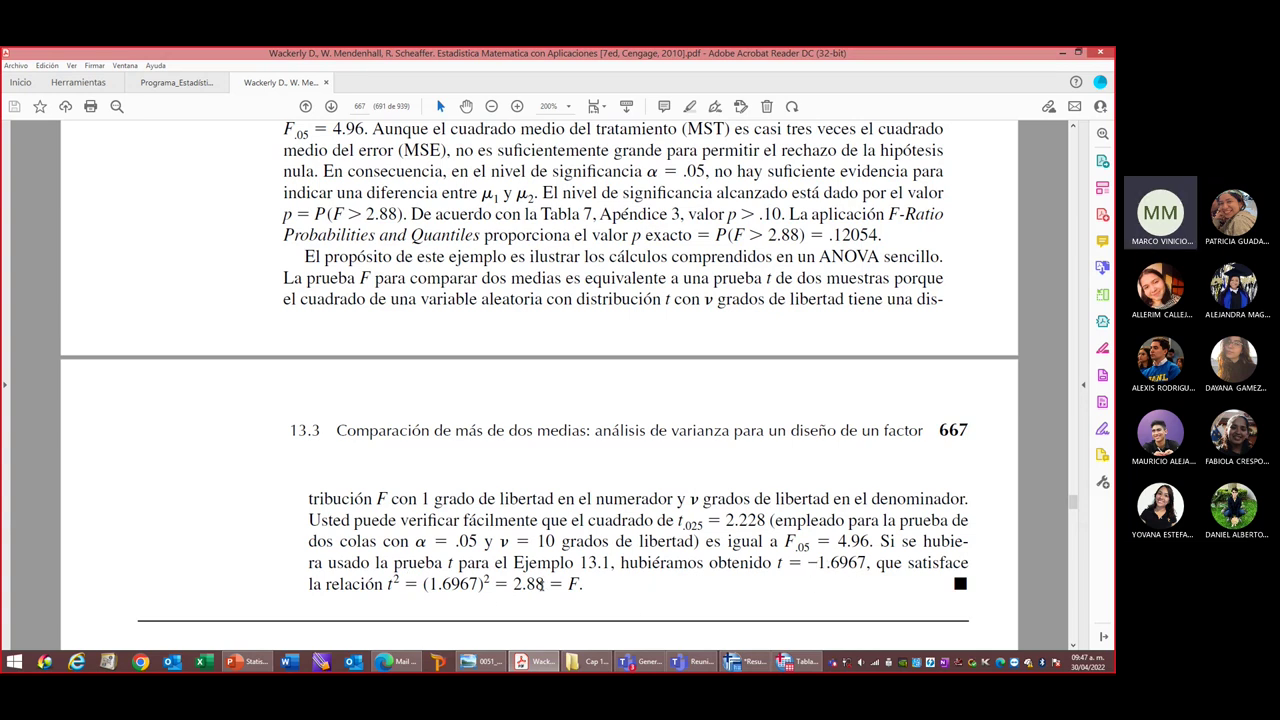
scroll(687, 477, "up", 4)
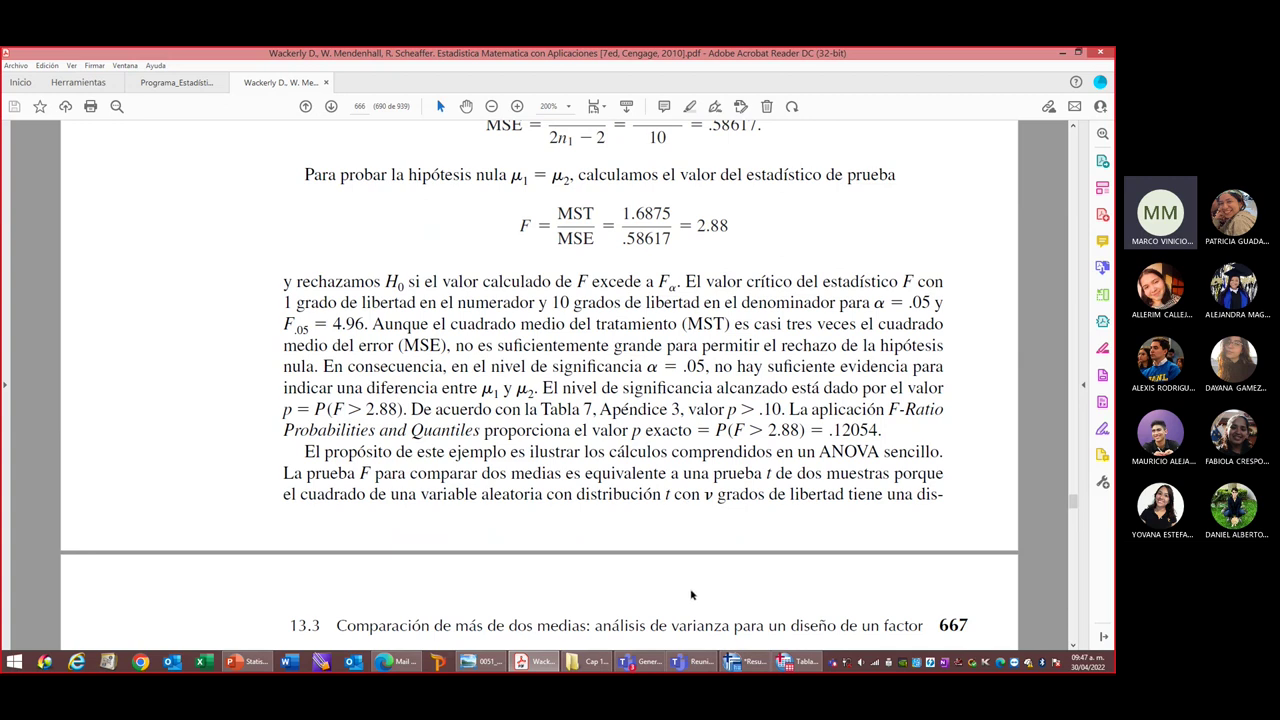
scroll(537, 570, "up", 5)
scroll(537, 569, "up", 10)
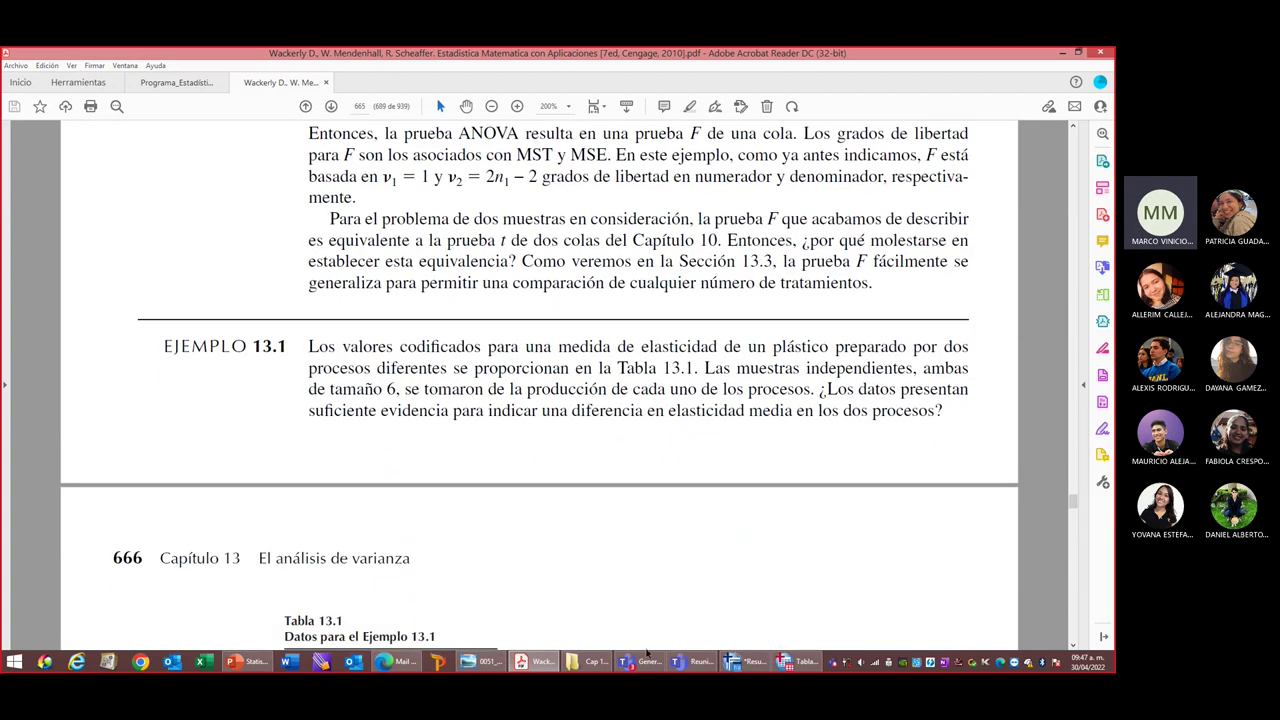
Switch to the SPSS output viewer and close the Resultado1 document without saving it.
left_click(752, 664)
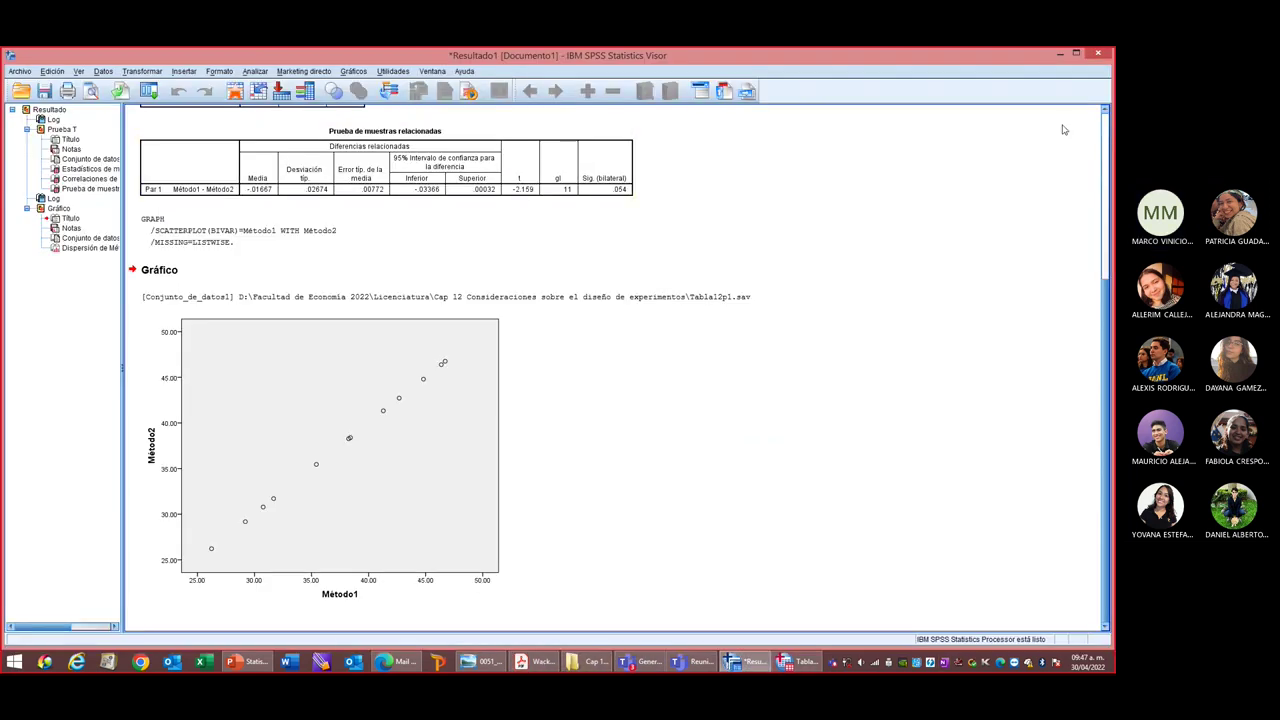
left_click(1098, 53)
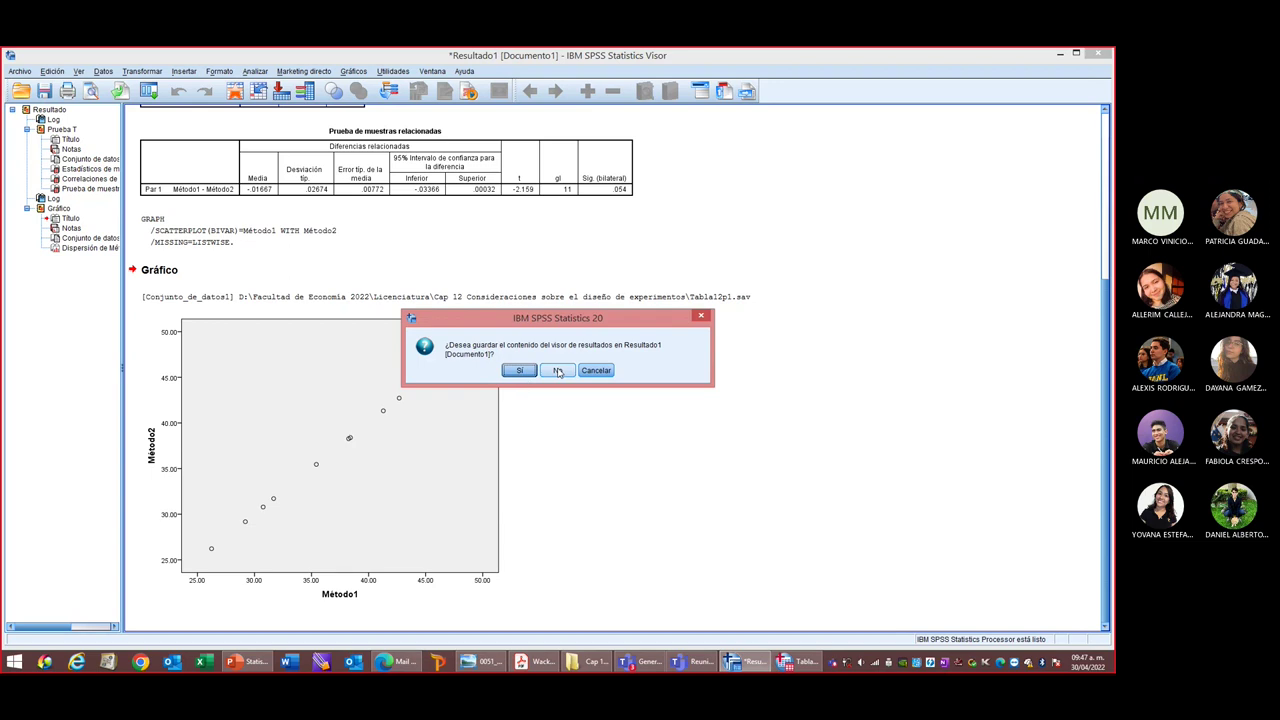
left_click(557, 371)
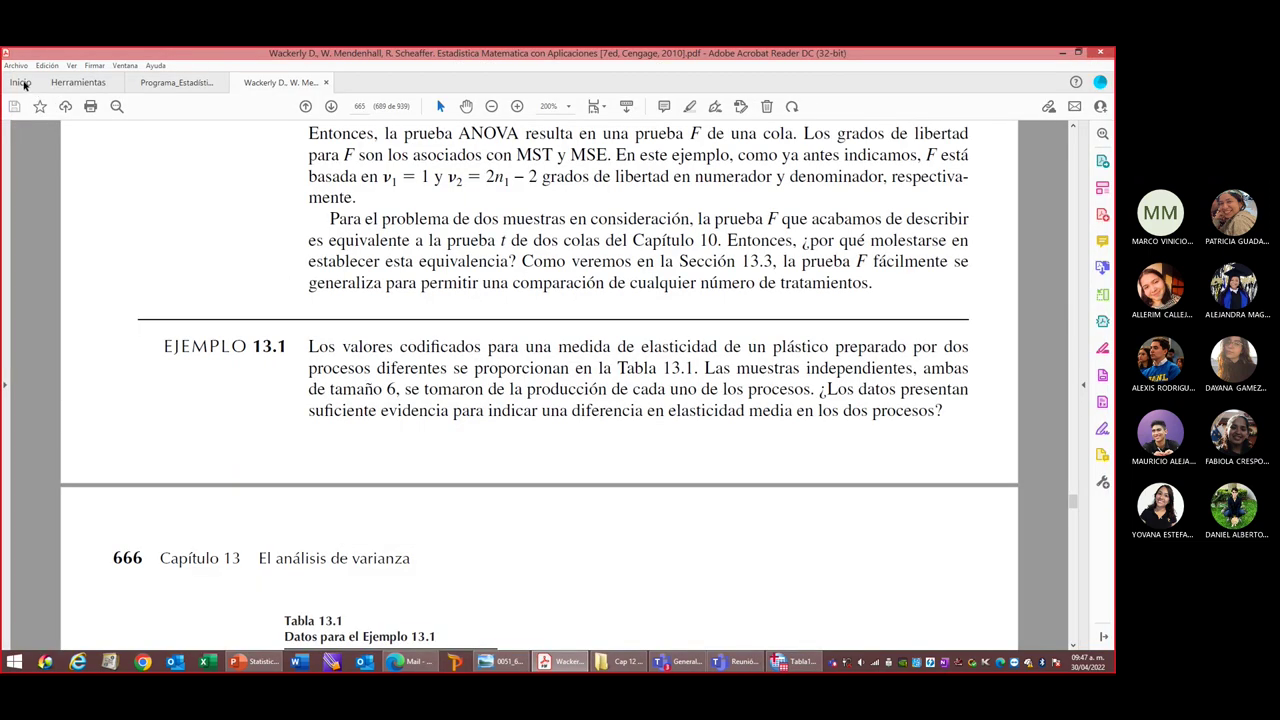
In the SPSS data editor, open the data file Tabla12p1MuestrasIndependientes.sav and look through its rows.
left_click(768, 666)
left_click(15, 66)
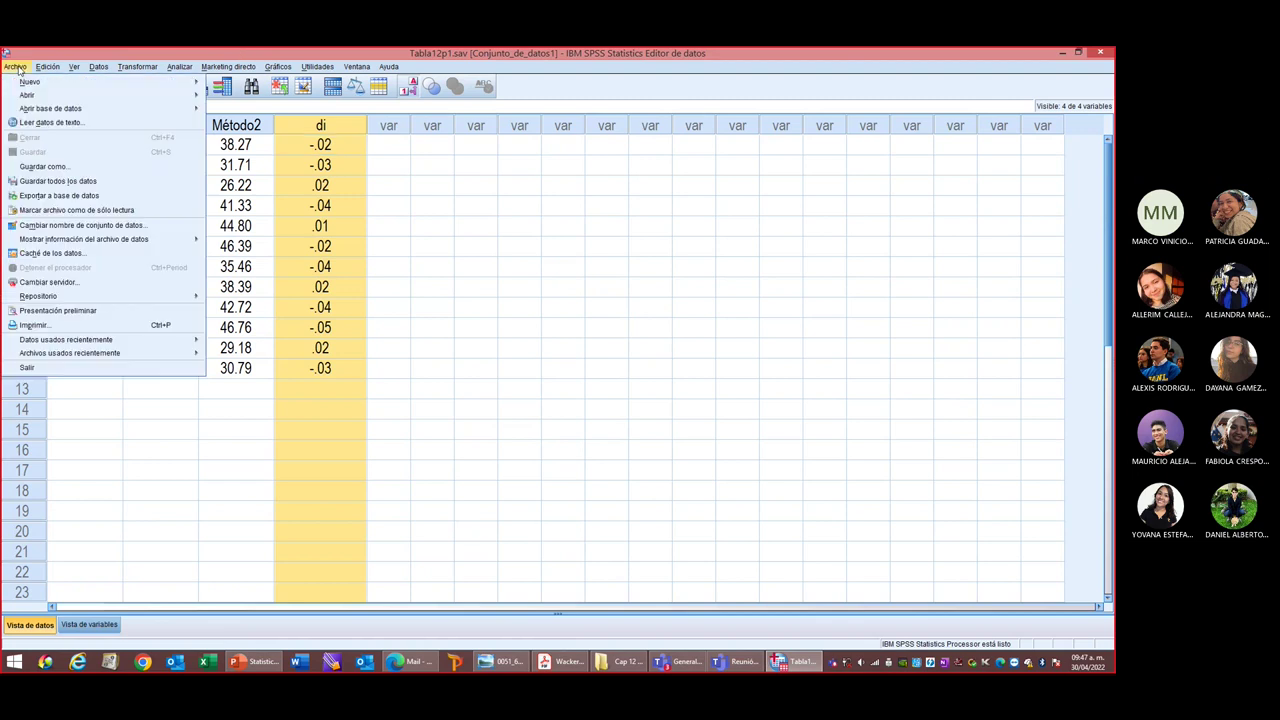
mouse_move(43, 98)
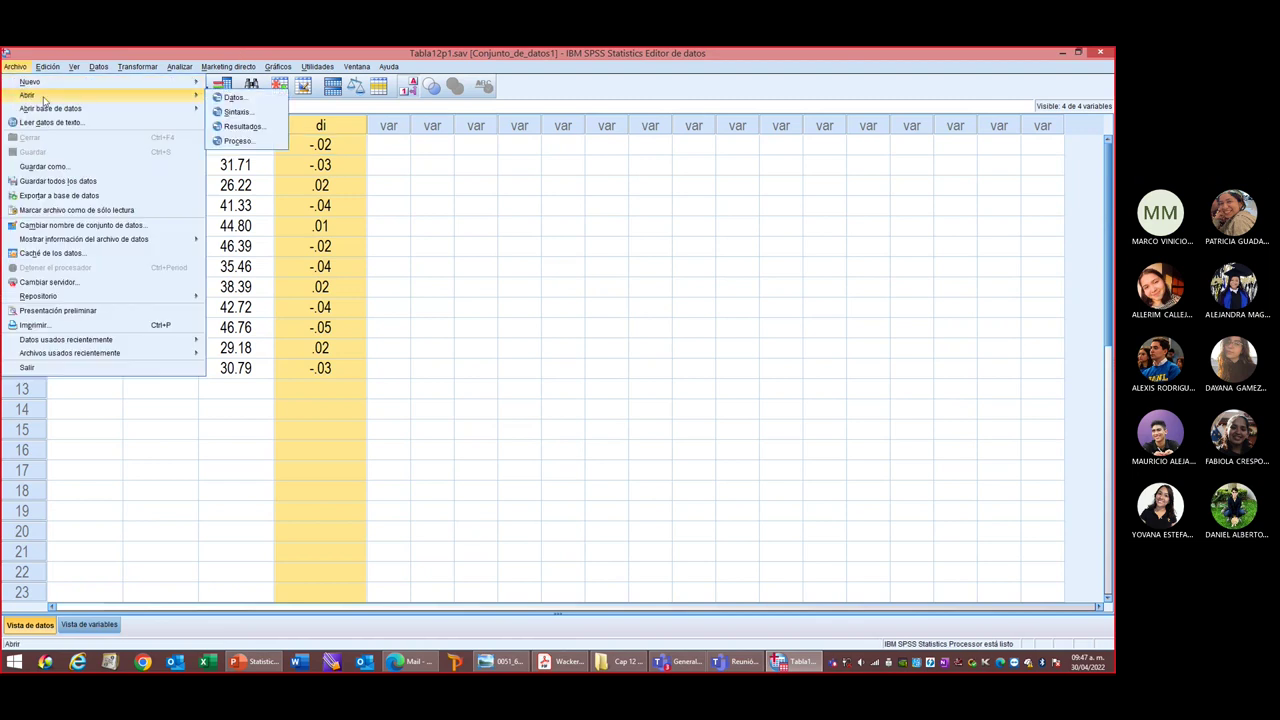
left_click(236, 98)
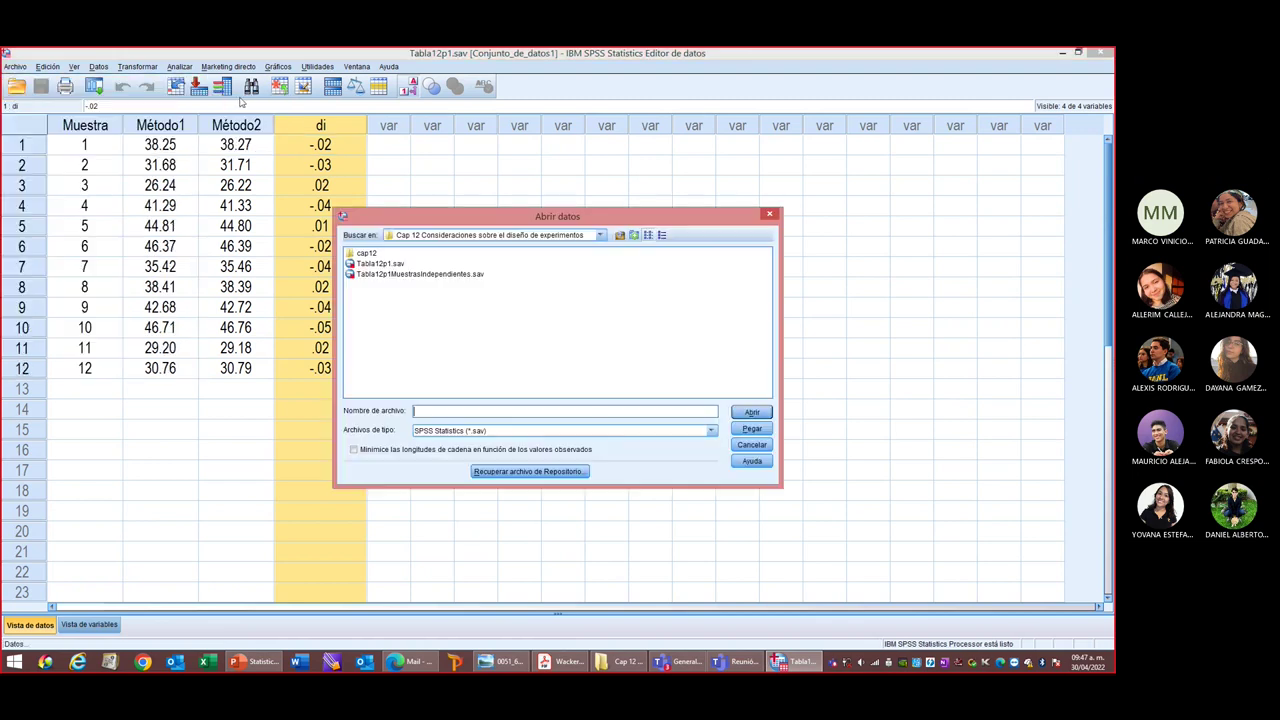
left_click(382, 274)
left_click(755, 412)
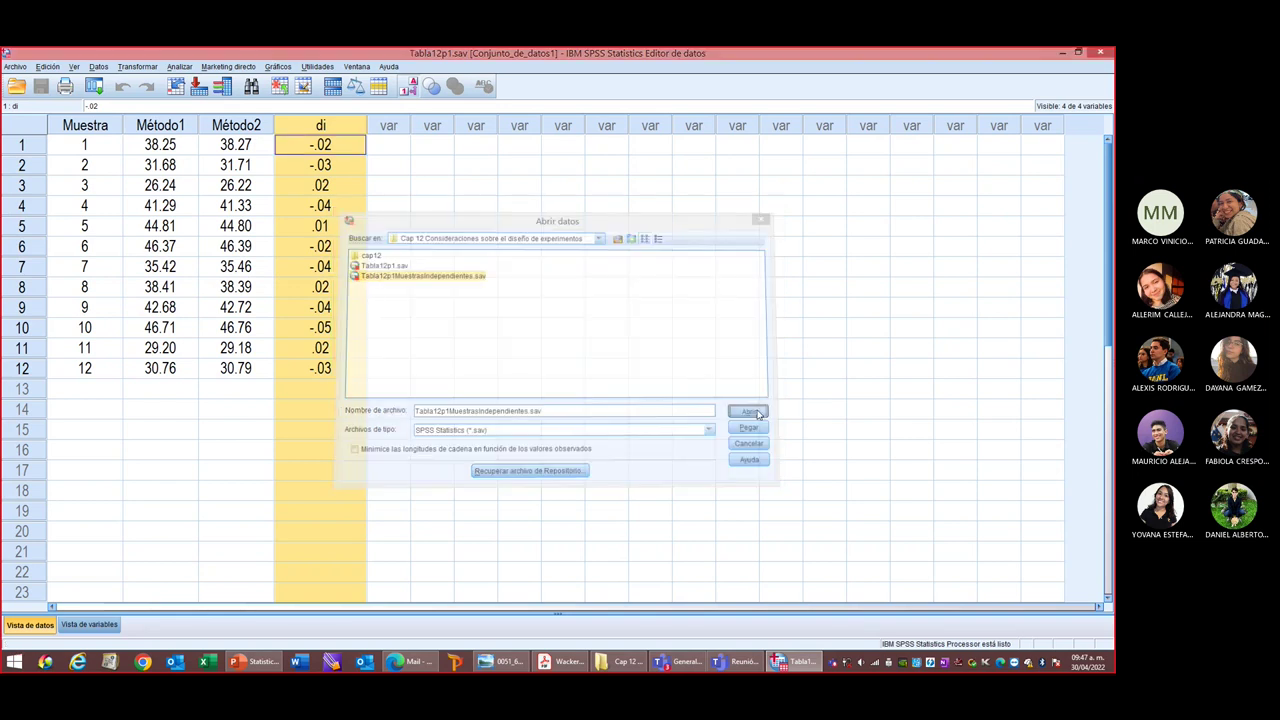
scroll(328, 252, "down", 5)
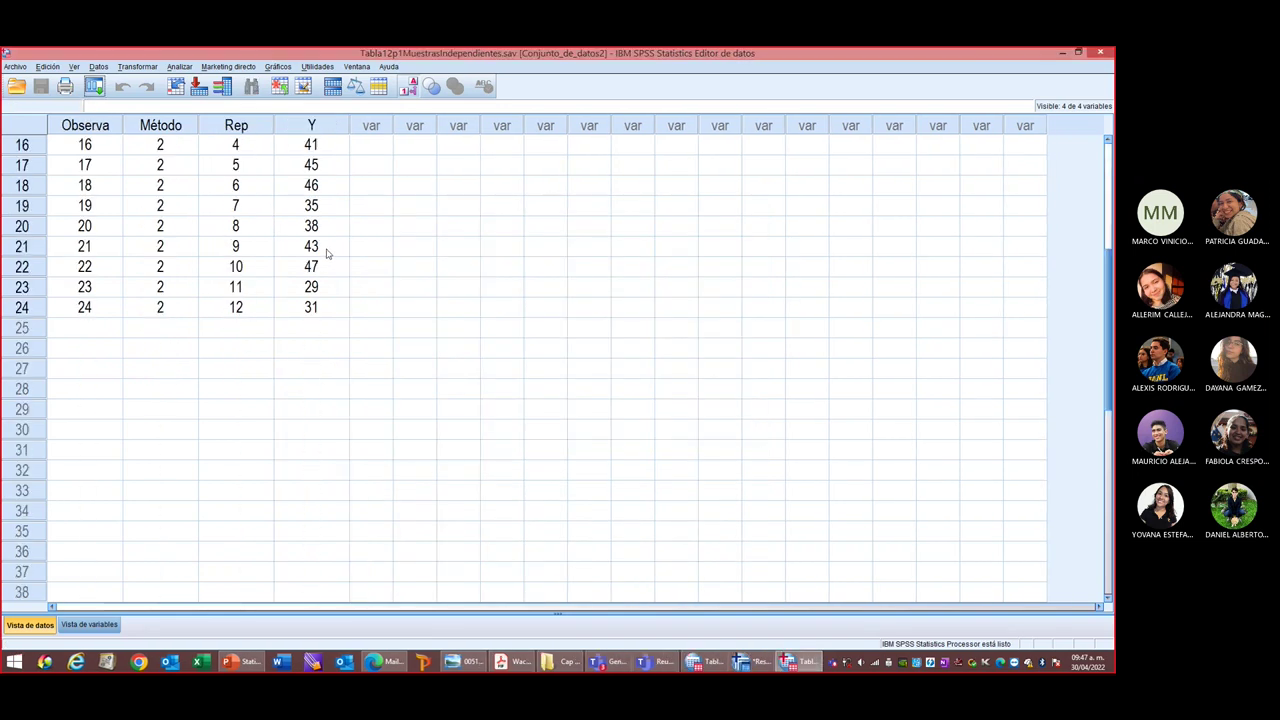
scroll(326, 255, "up", 5)
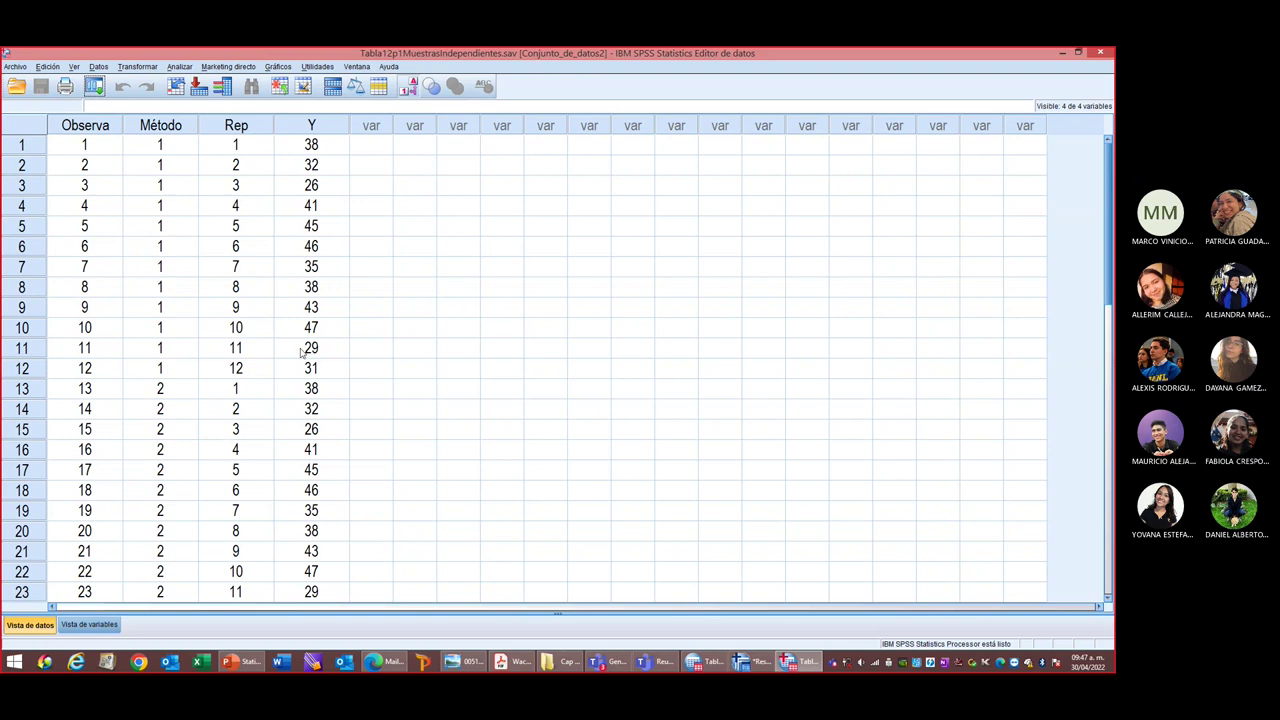
scroll(490, 330, "down", 5)
scroll(490, 330, "up", 5)
Switch to the textbook PDF in Adobe Acrobat Reader and browse Chapter 13 from Section 13.3 back to the 13.1 Introducción.
left_click(499, 665)
scroll(543, 580, "up", 10)
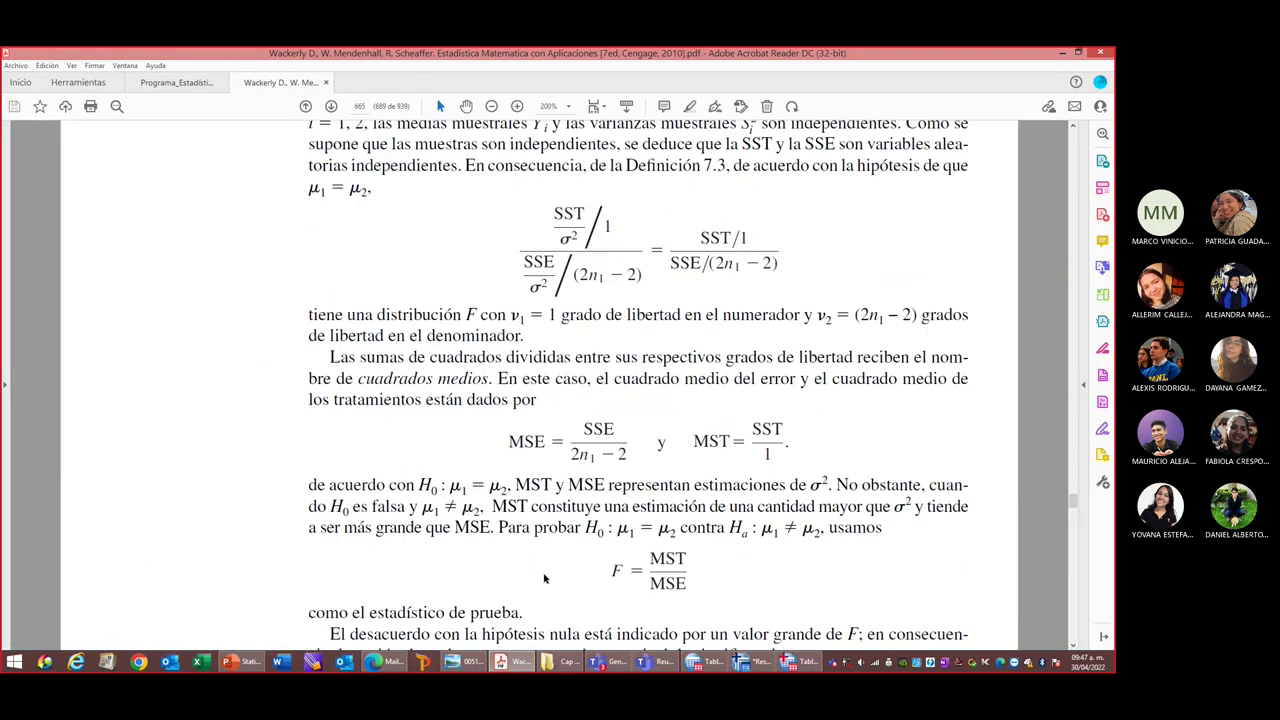
scroll(541, 574, "down", 12)
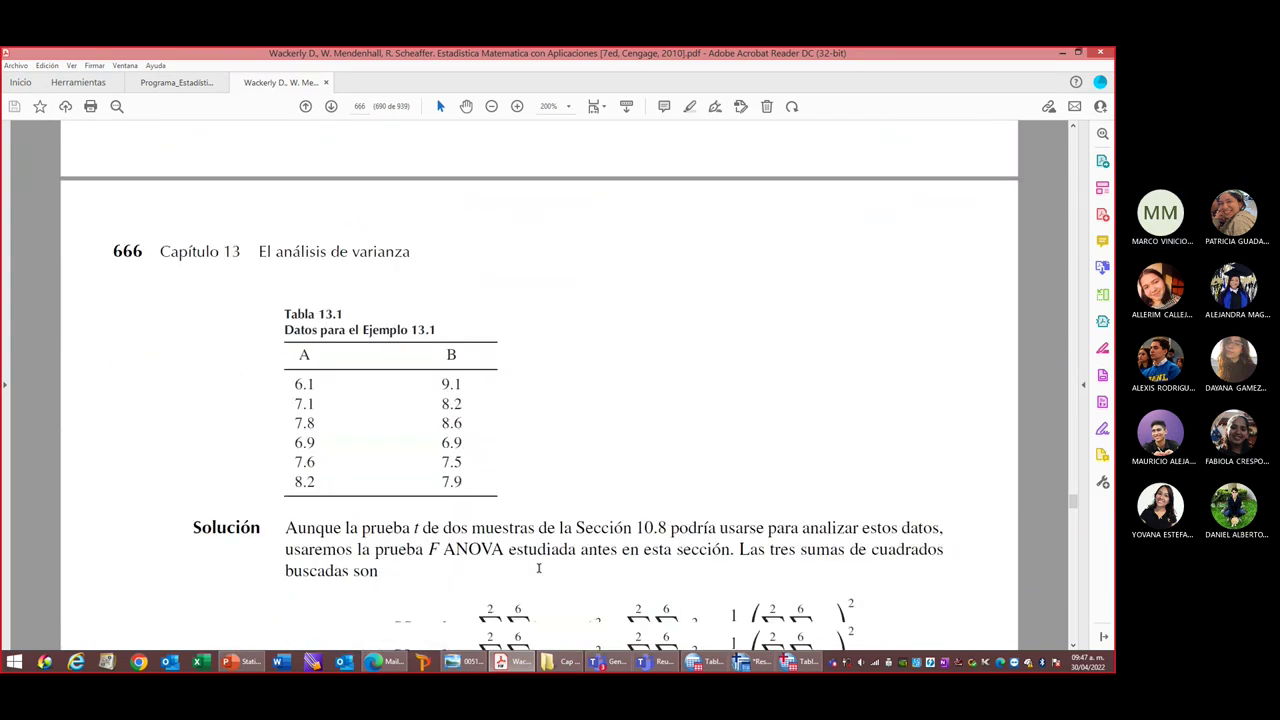
scroll(539, 572, "down", 20)
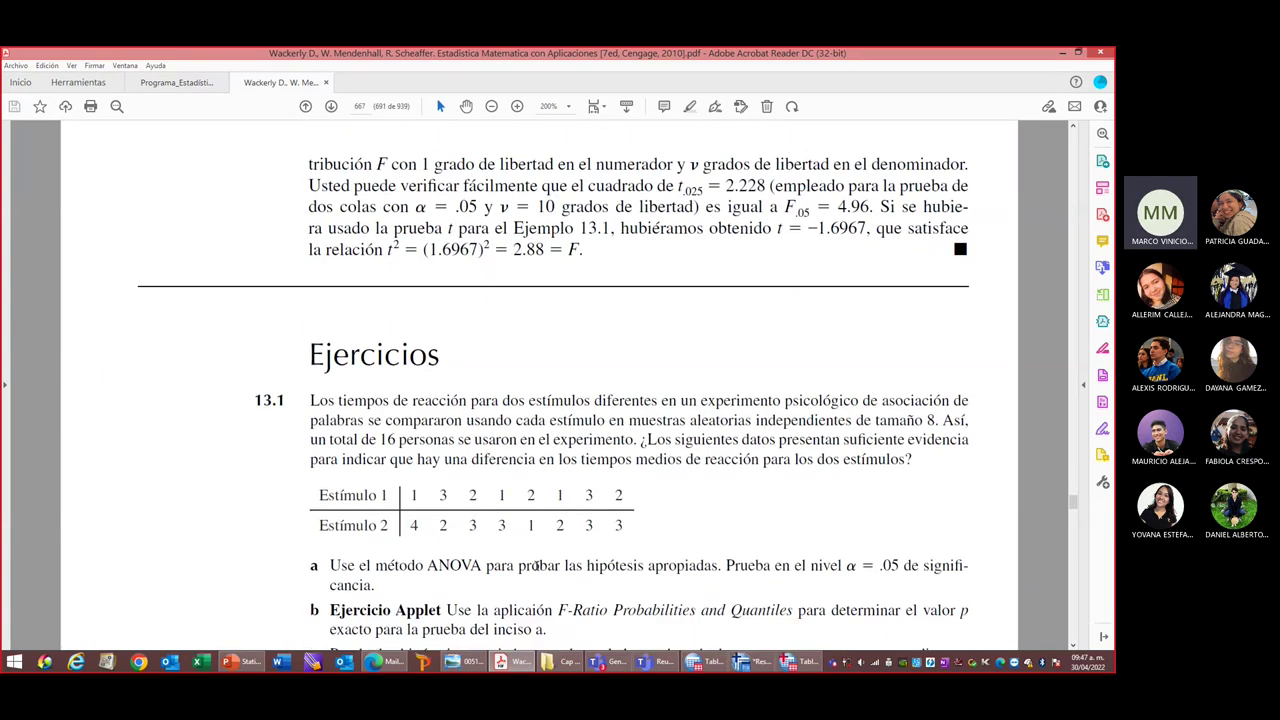
scroll(537, 567, "down", 20)
scroll(528, 563, "up", 18)
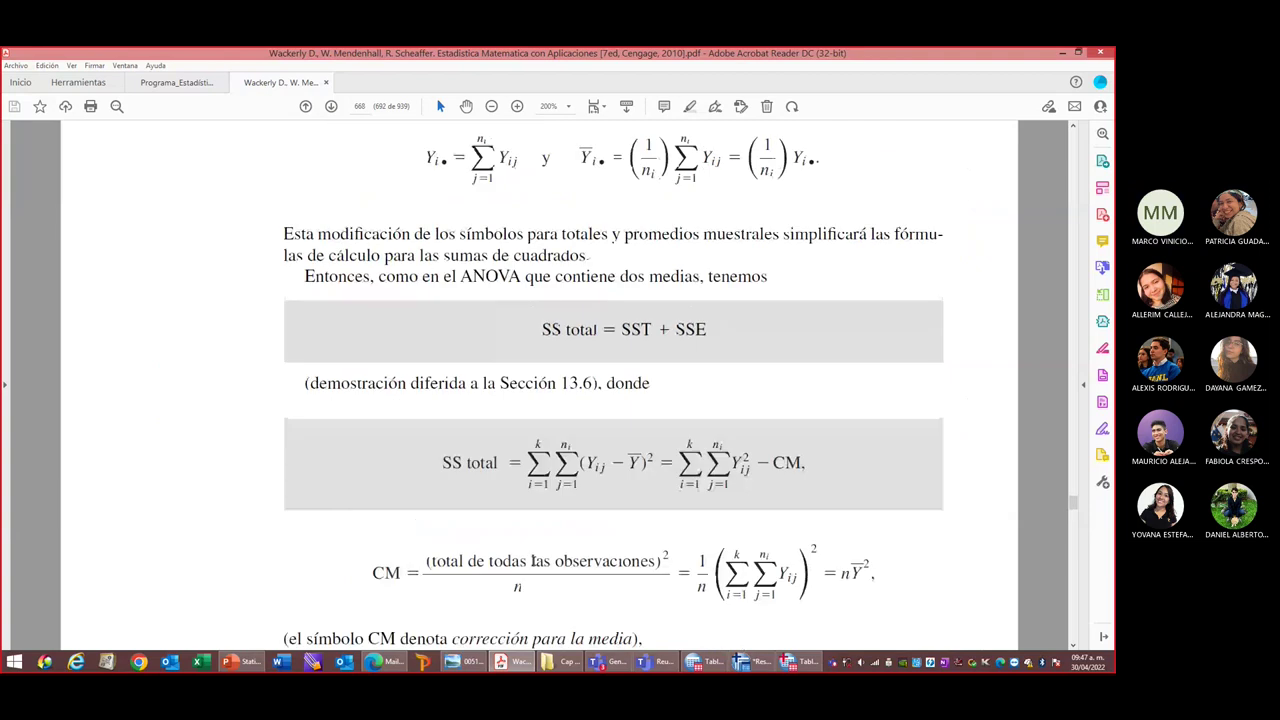
scroll(528, 563, "up", 18)
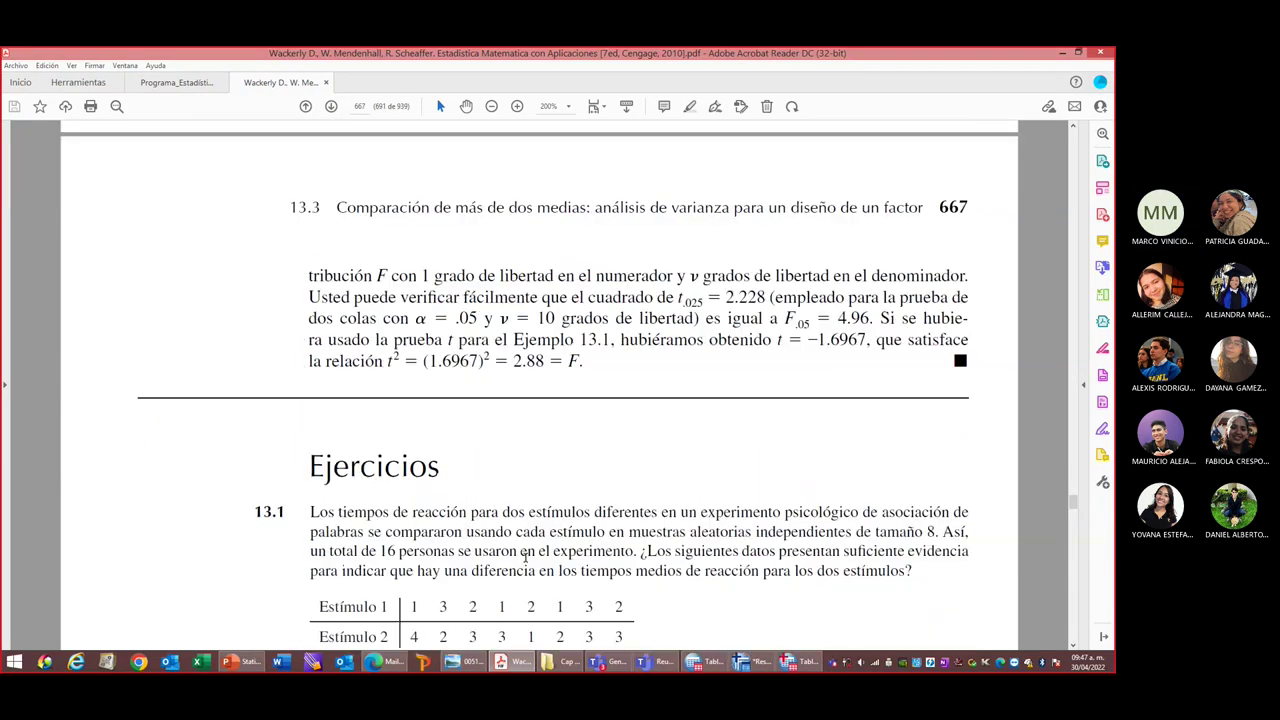
scroll(525, 557, "up", 15)
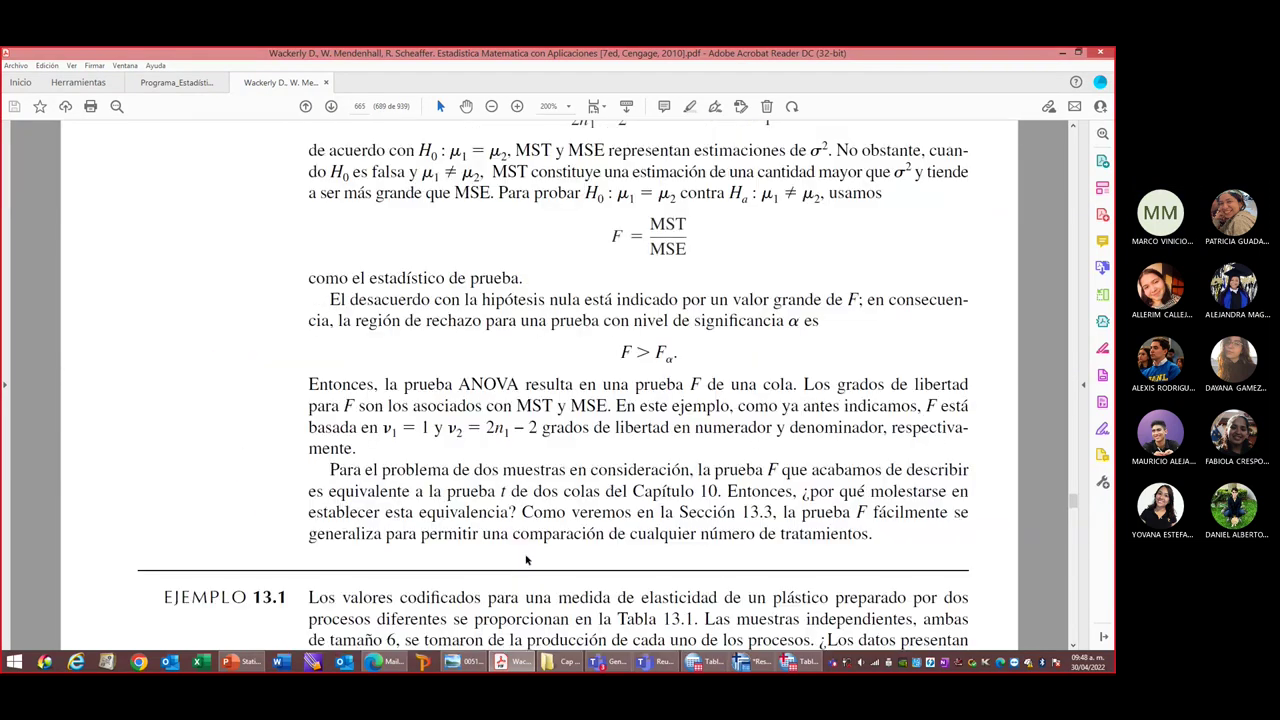
scroll(525, 556, "up", 18)
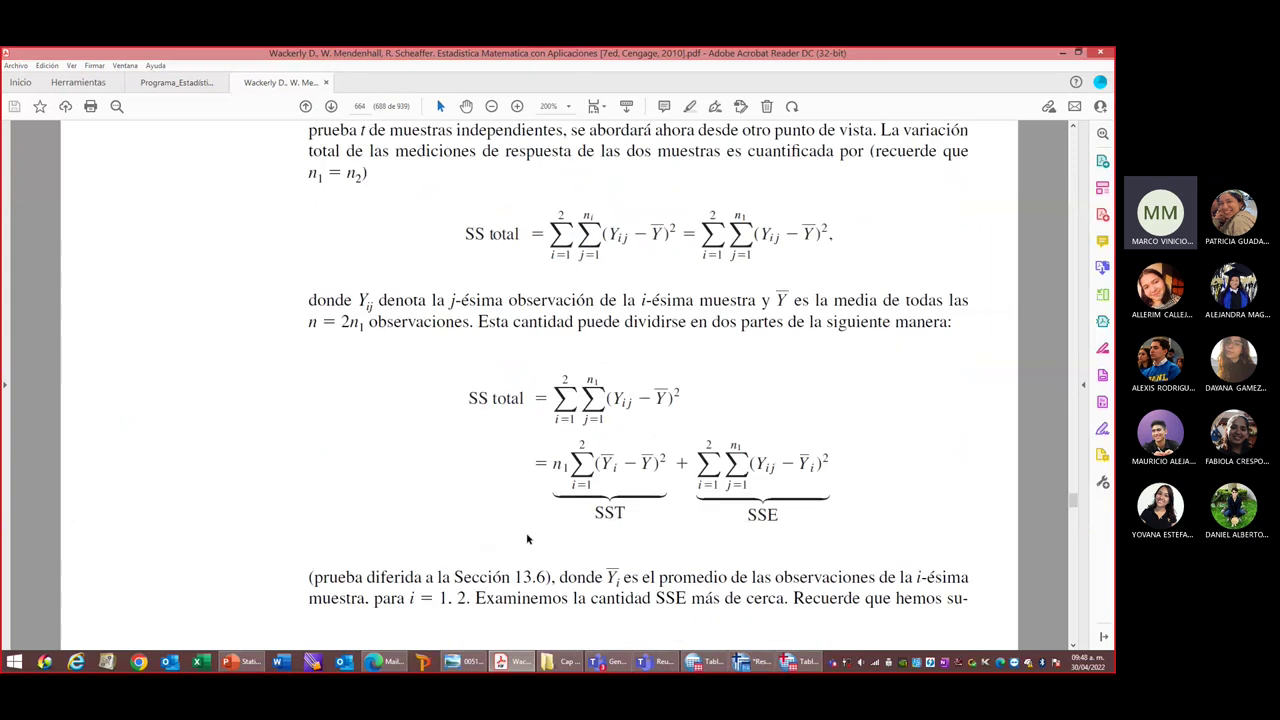
scroll(528, 540, "up", 18)
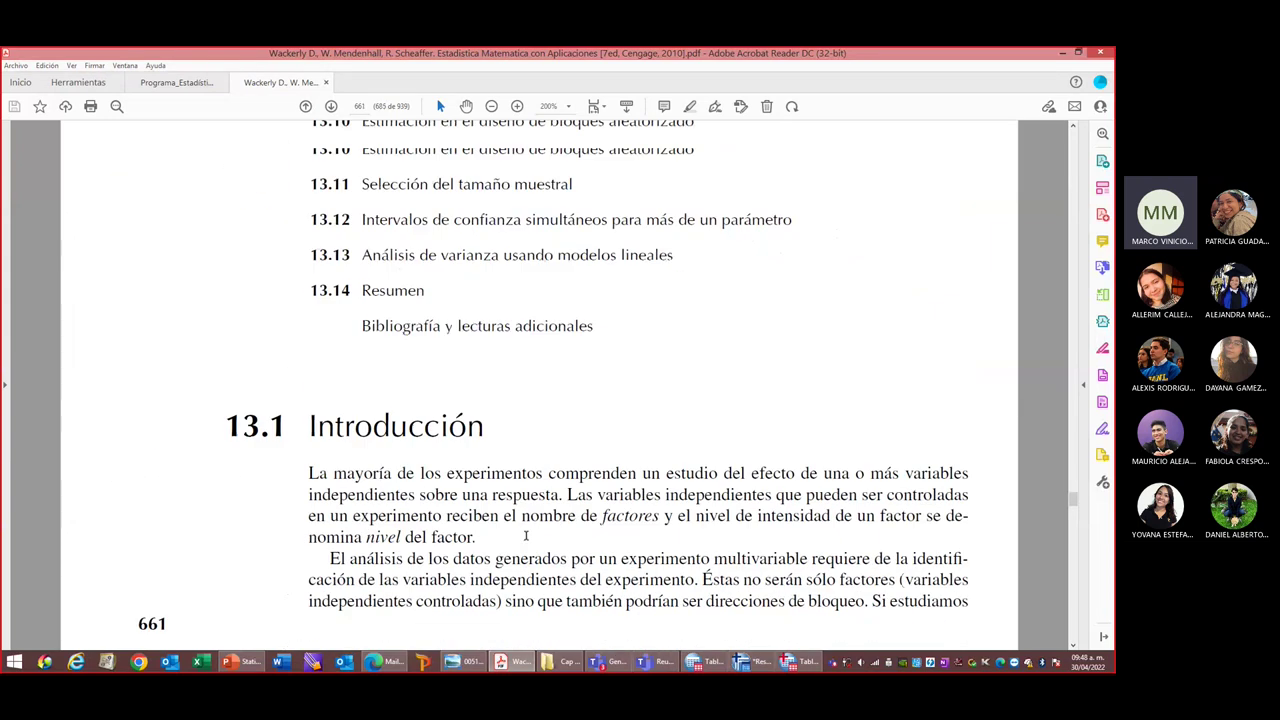
Look through the analysis of variance procedure from page 661 forward to Tabla 13.1 with the data for Ejemplo 13.1.
scroll(525, 537, "down", 18)
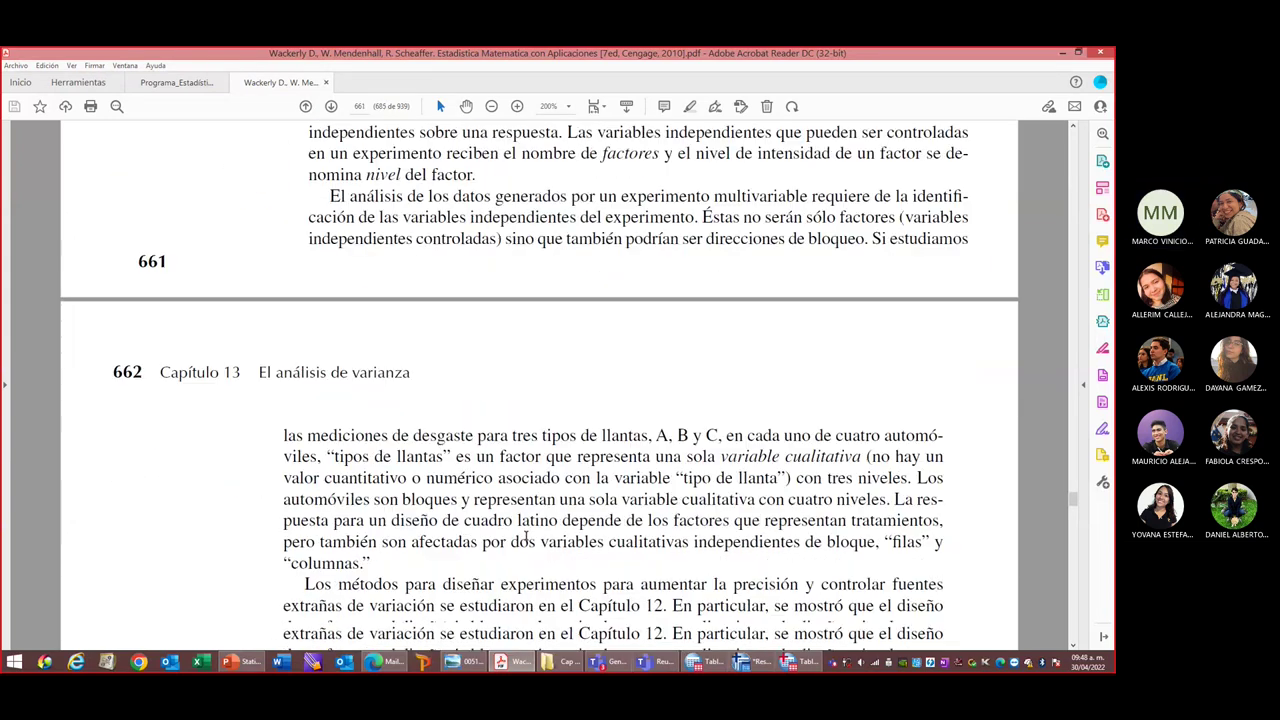
scroll(525, 542, "down", 8)
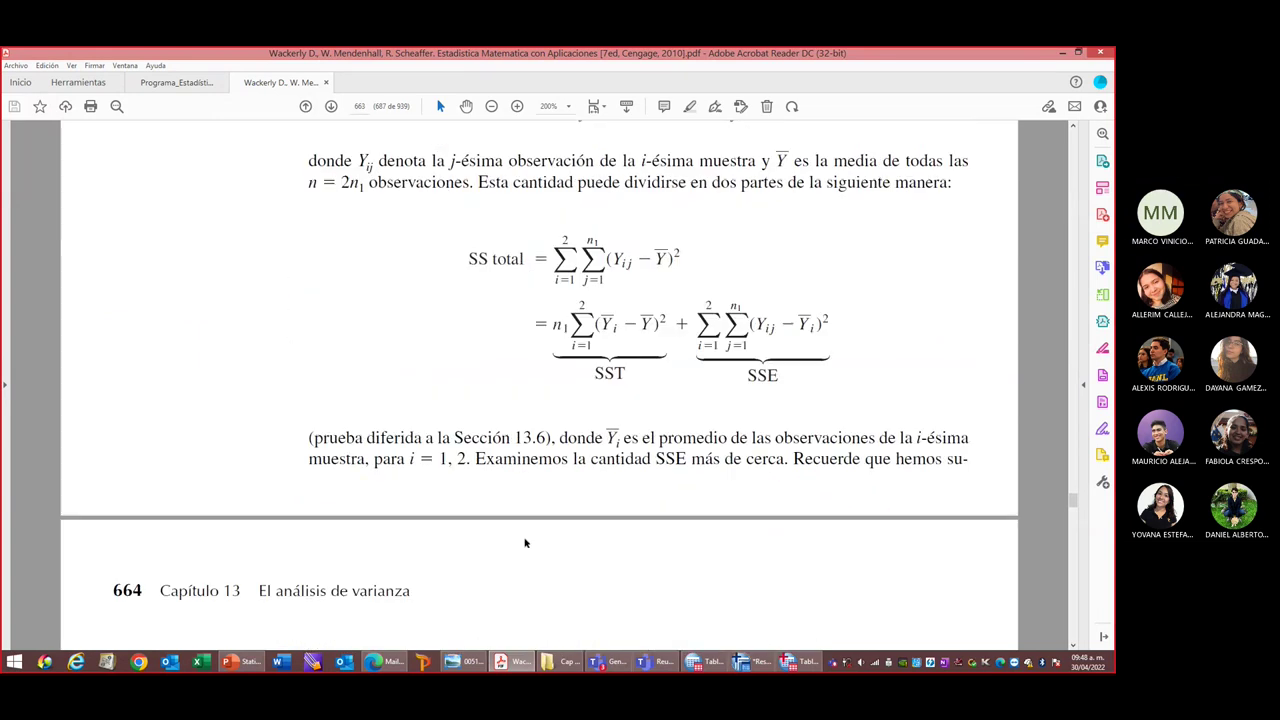
scroll(525, 543, "down", 18)
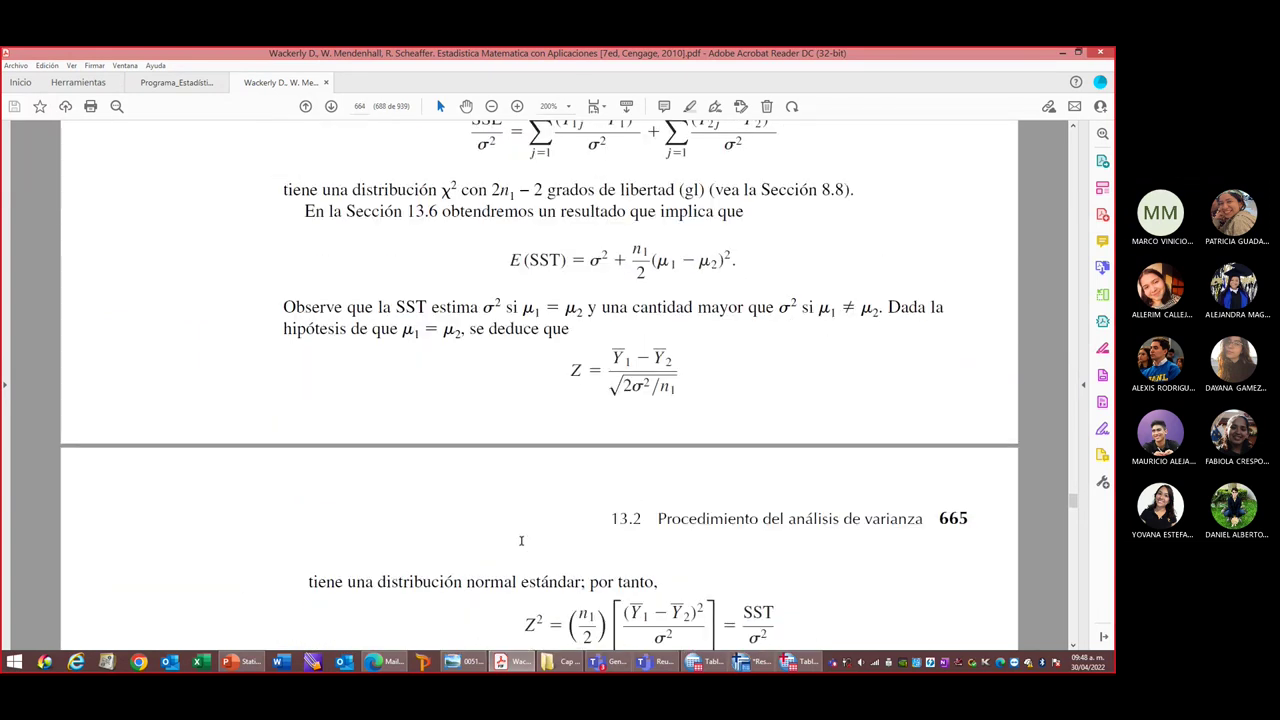
scroll(520, 541, "down", 10)
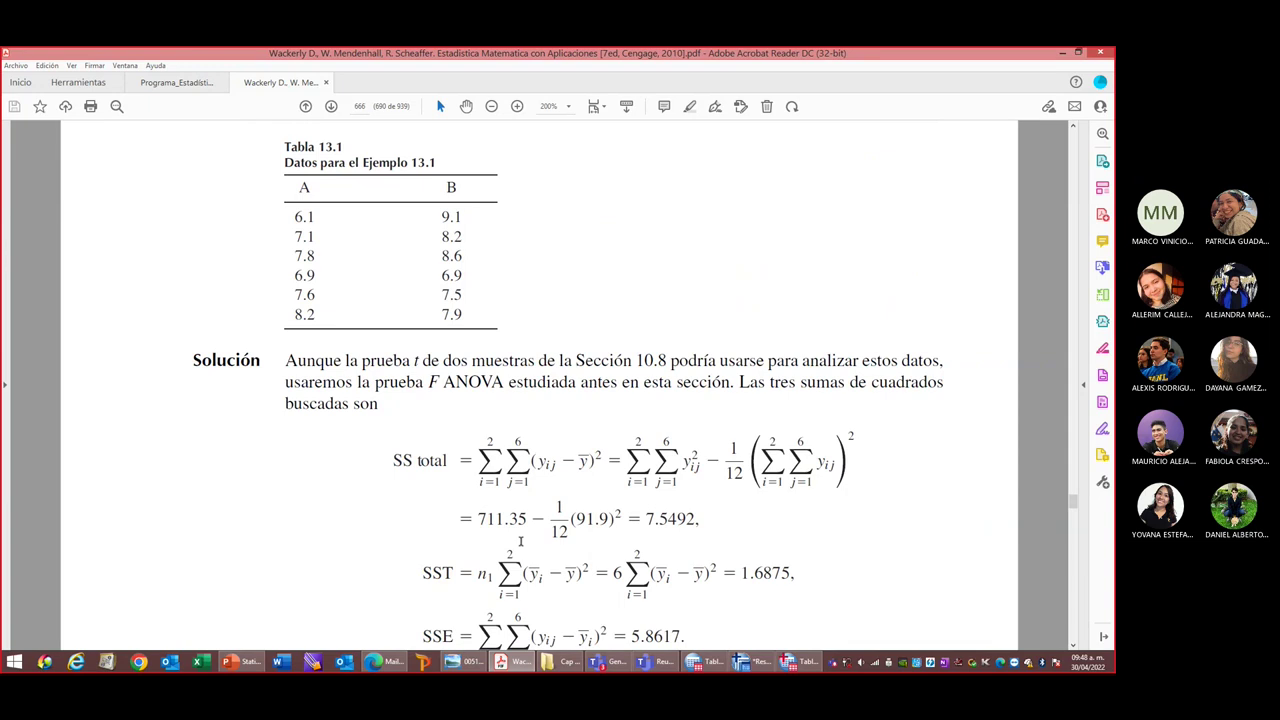
scroll(520, 541, "down", 6)
scroll(520, 541, "up", 6)
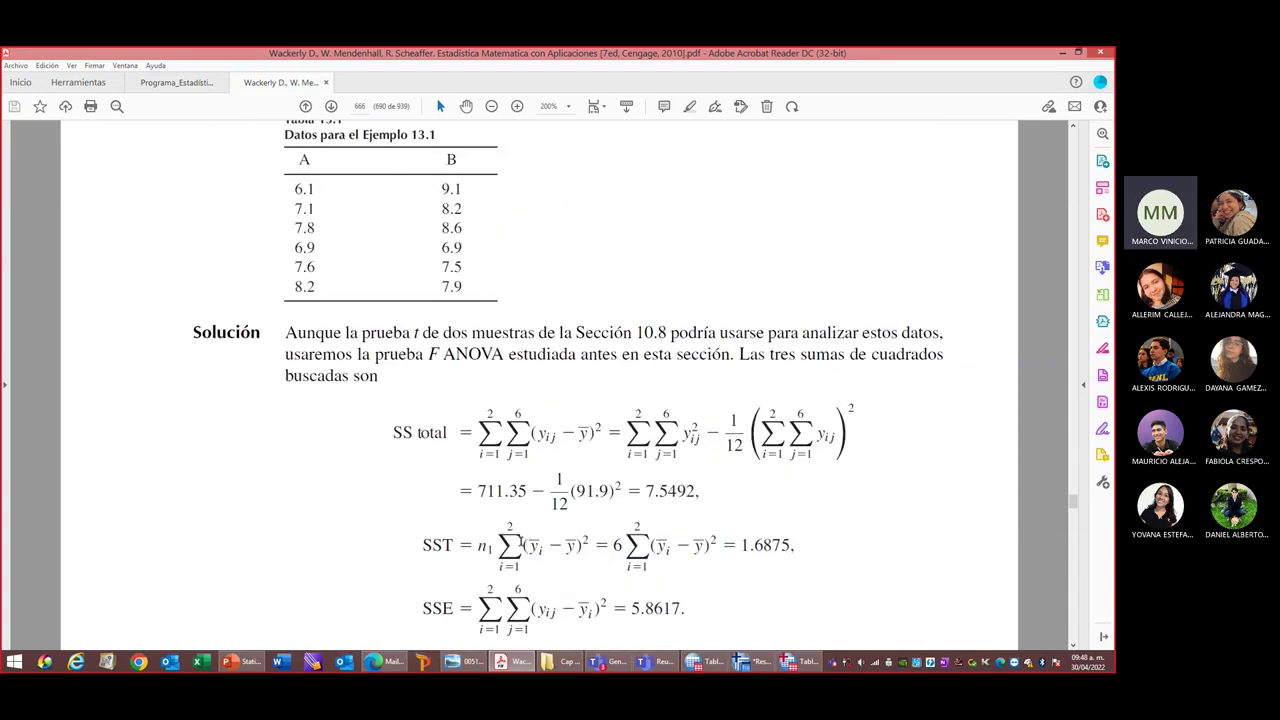
scroll(521, 542, "up", 3)
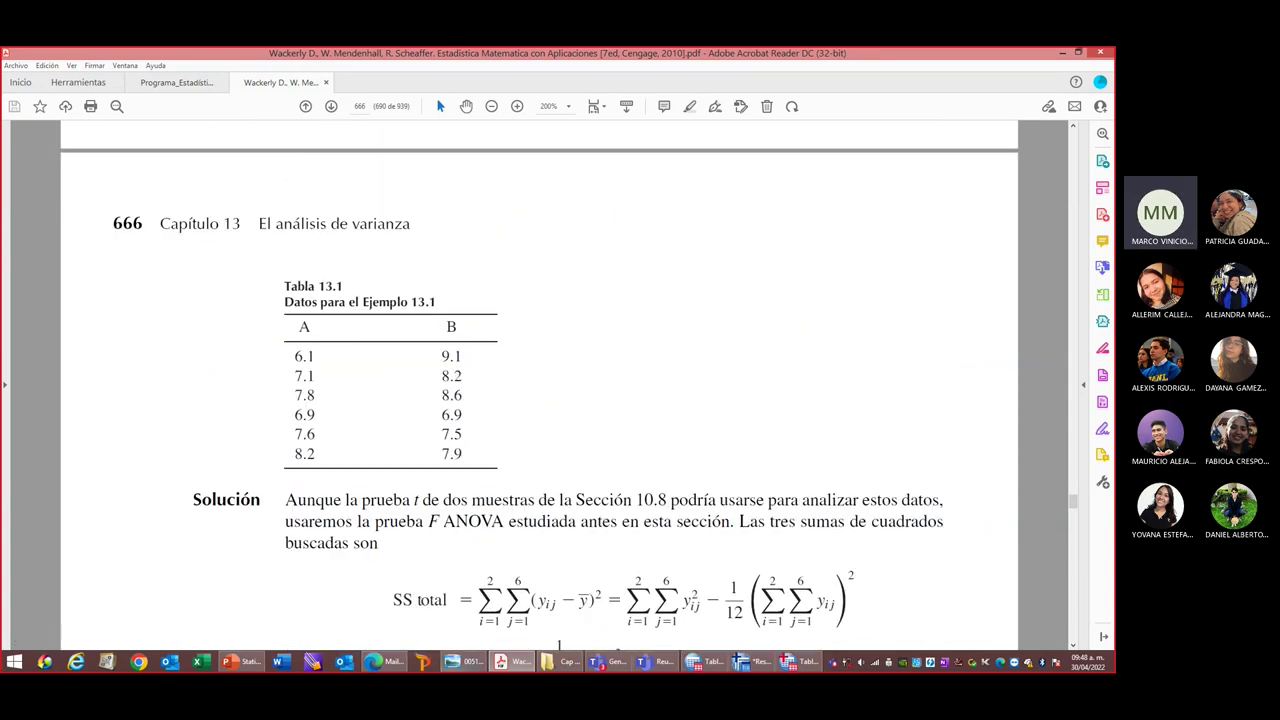
Switch back to the SPSS data editor showing Tabla12p1MuestrasIndependientes.sav.
mouse_move(792, 667)
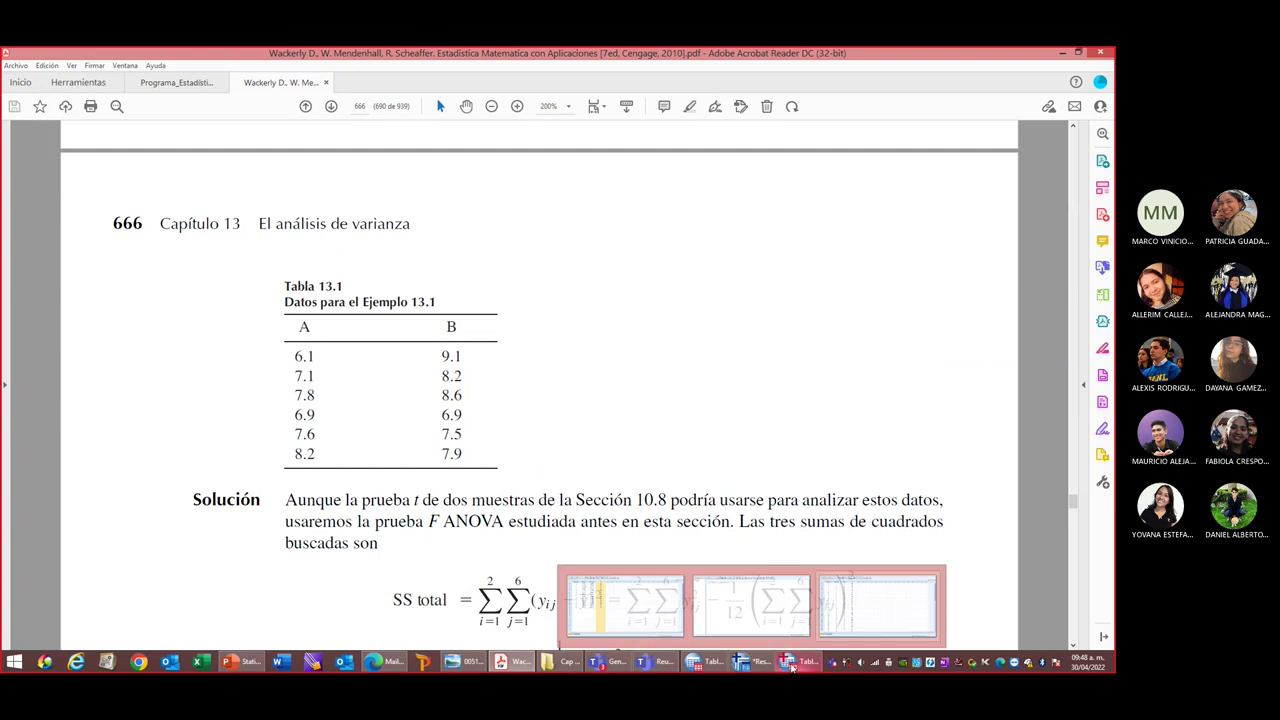
left_click(634, 605)
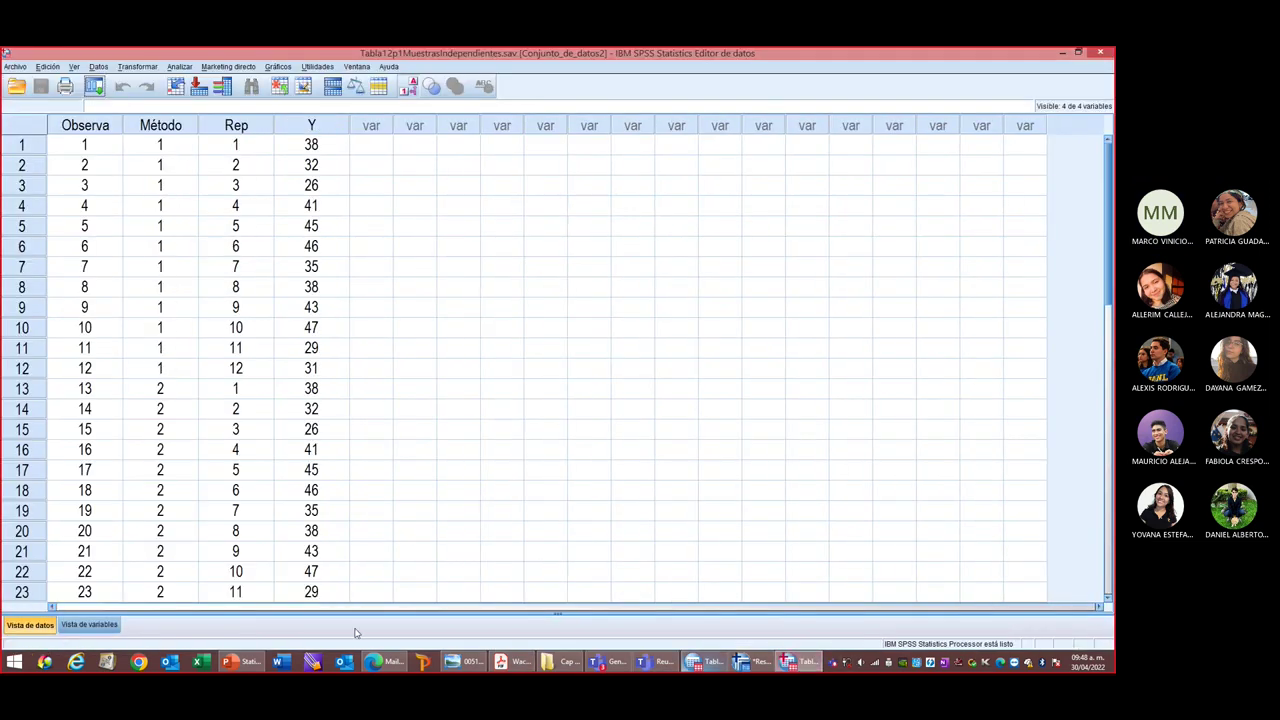
Look through the 24 rows of the dataset, comparing the Y values for Método 1 and Método 2.
left_click(344, 146)
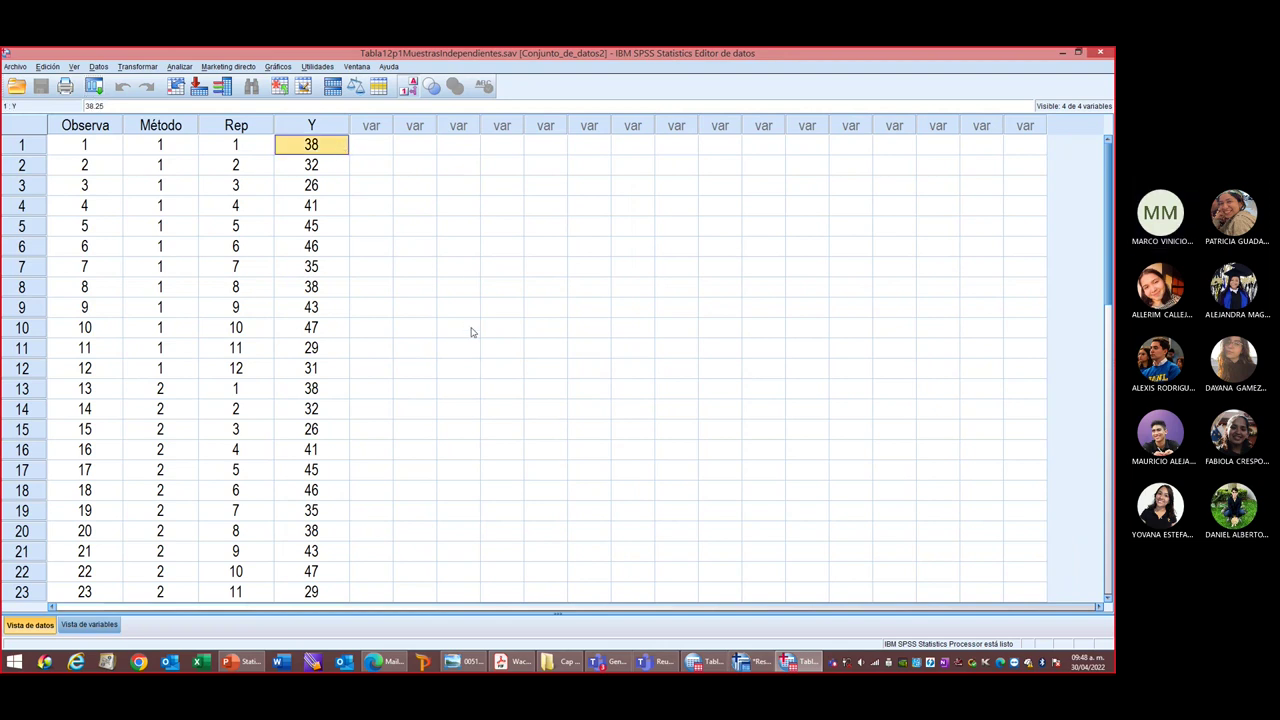
scroll(385, 340, "down", 10)
scroll(371, 355, "up", 10)
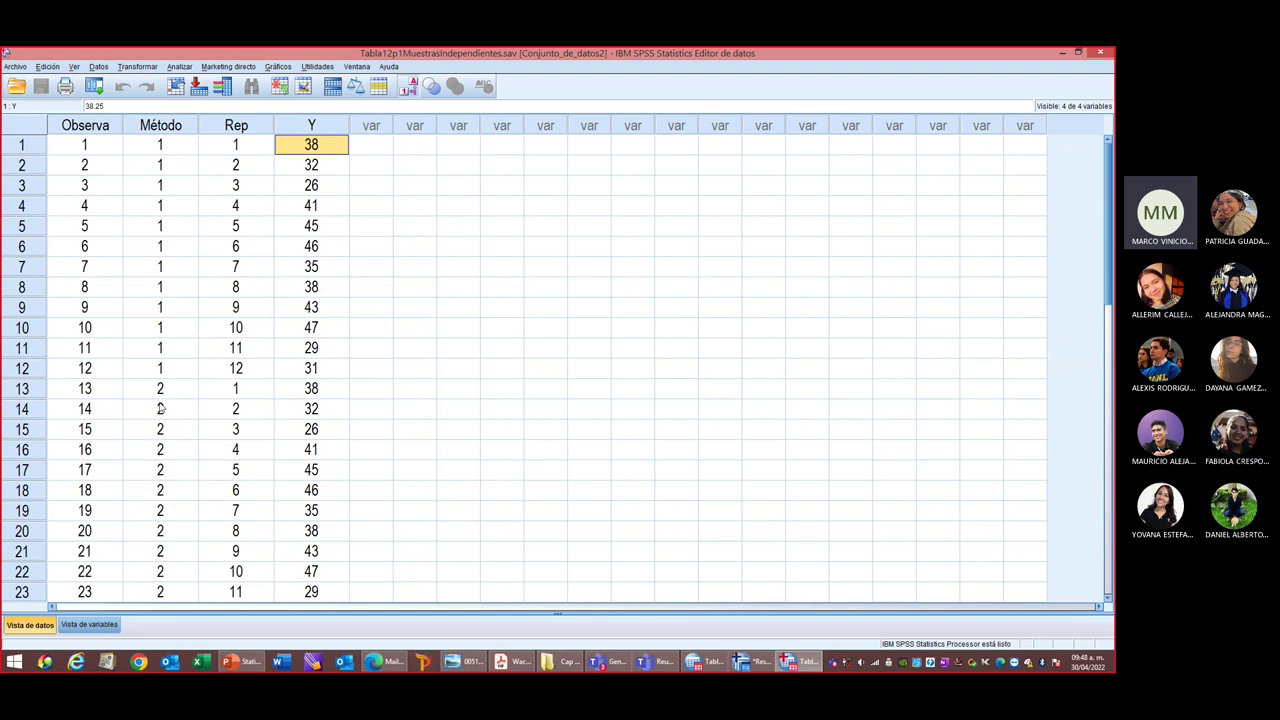
scroll(367, 444, "down", 2)
scroll(500, 500, "up", 1)
scroll(390, 528, "down", 3)
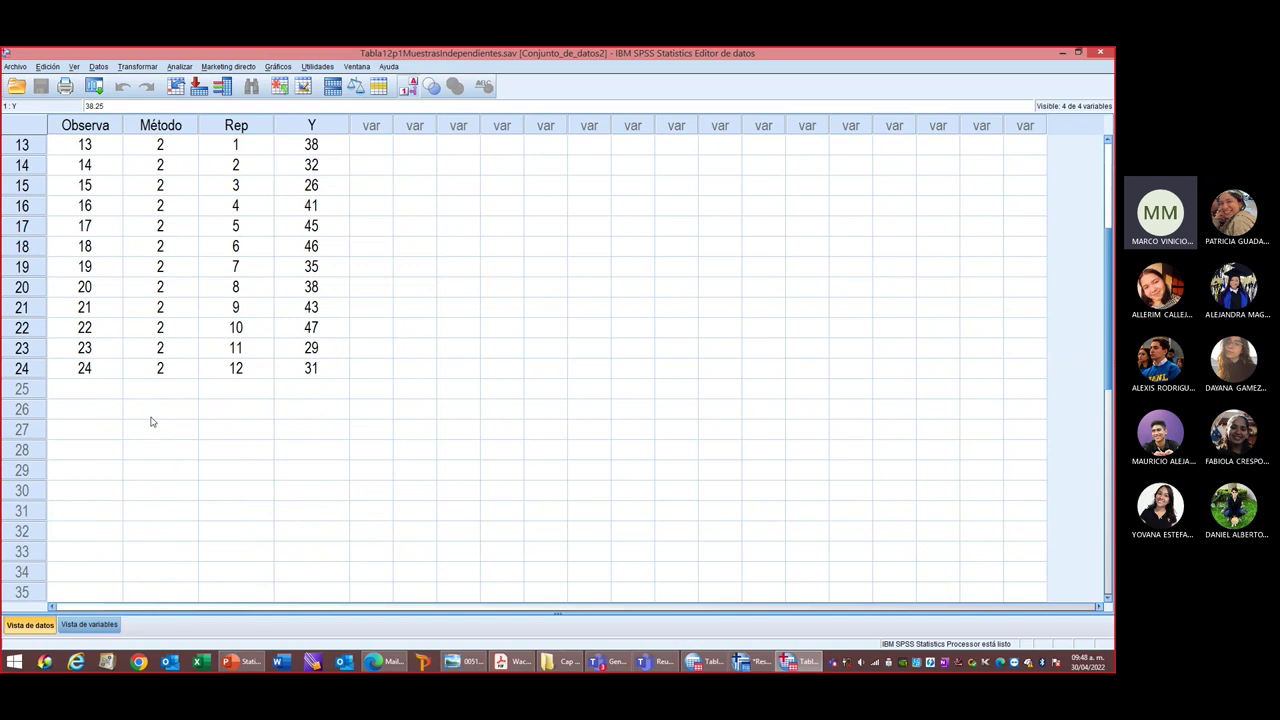
scroll(277, 468, "up", 4)
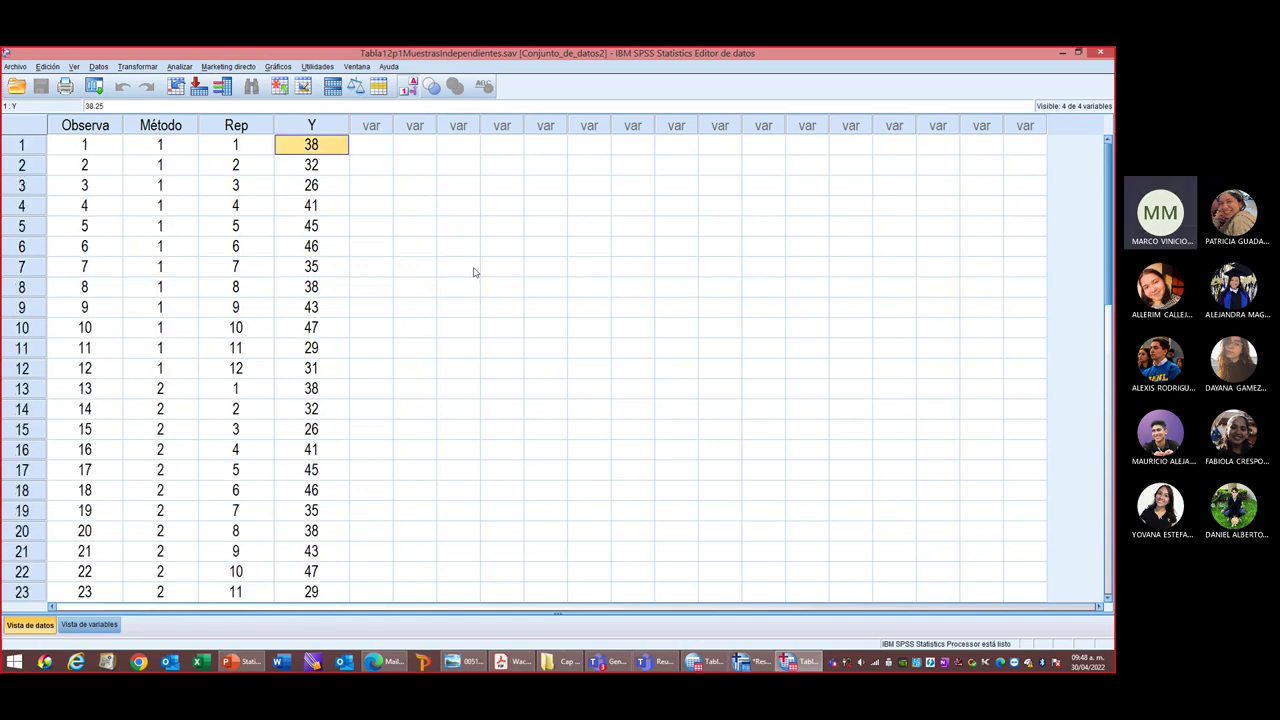
Open the ANOVA de un factor dialog and widen it enough to show the full variable names.
left_click(179, 67)
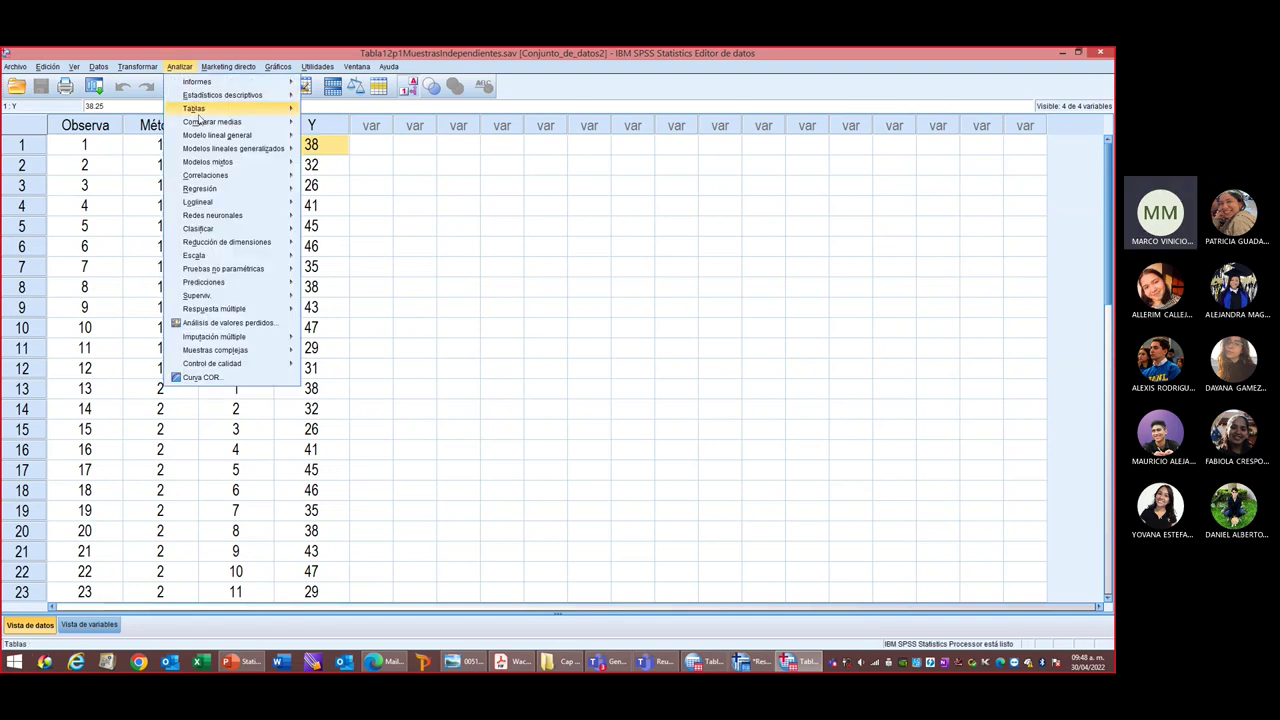
mouse_move(205, 112)
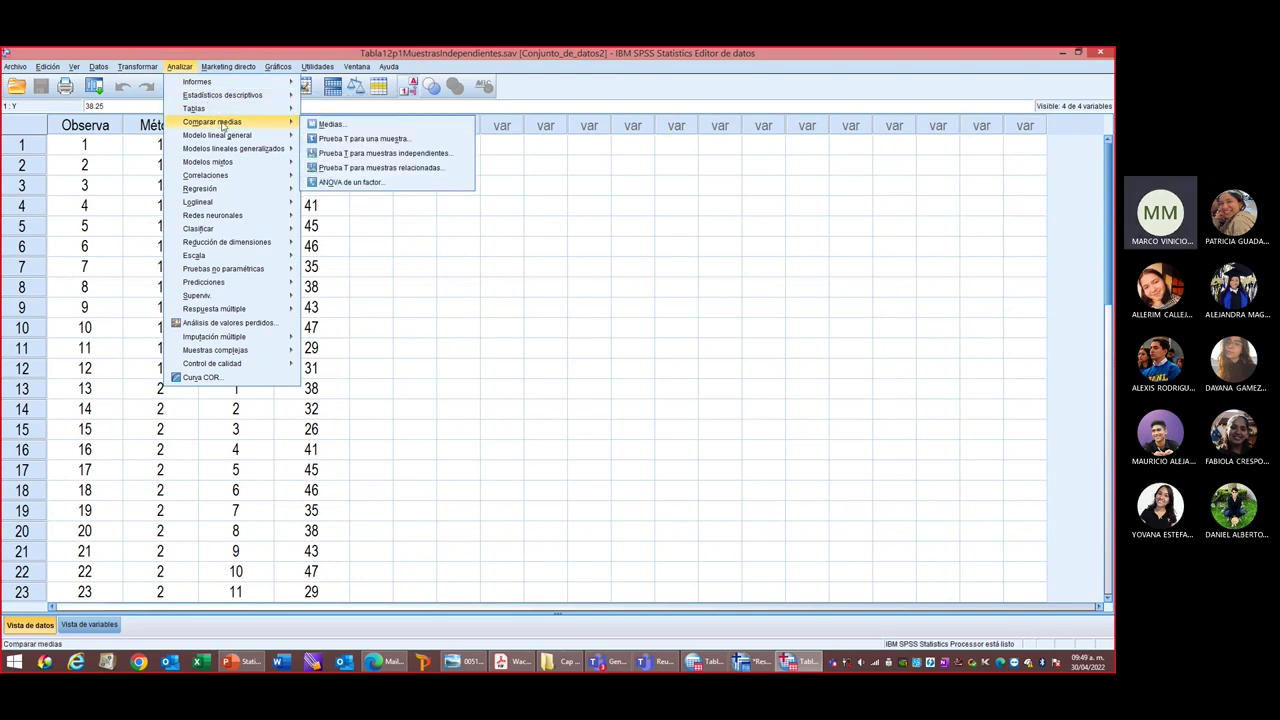
left_click(366, 184)
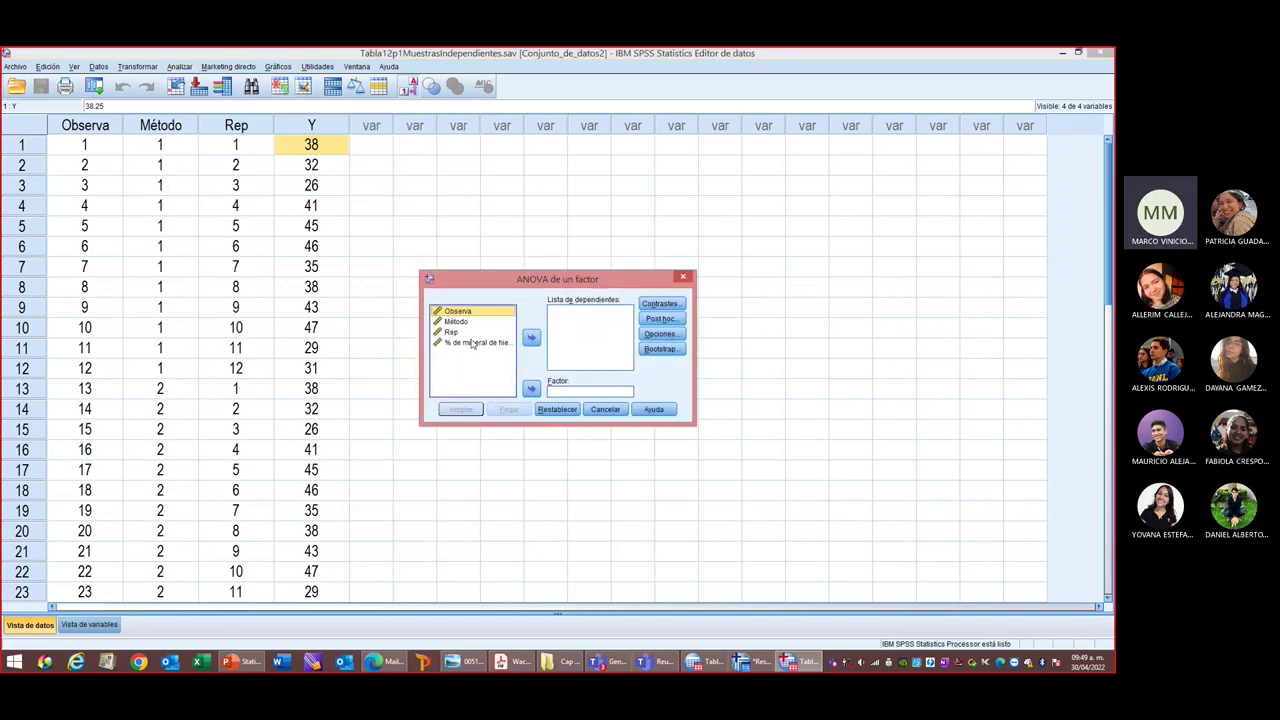
left_click(475, 344)
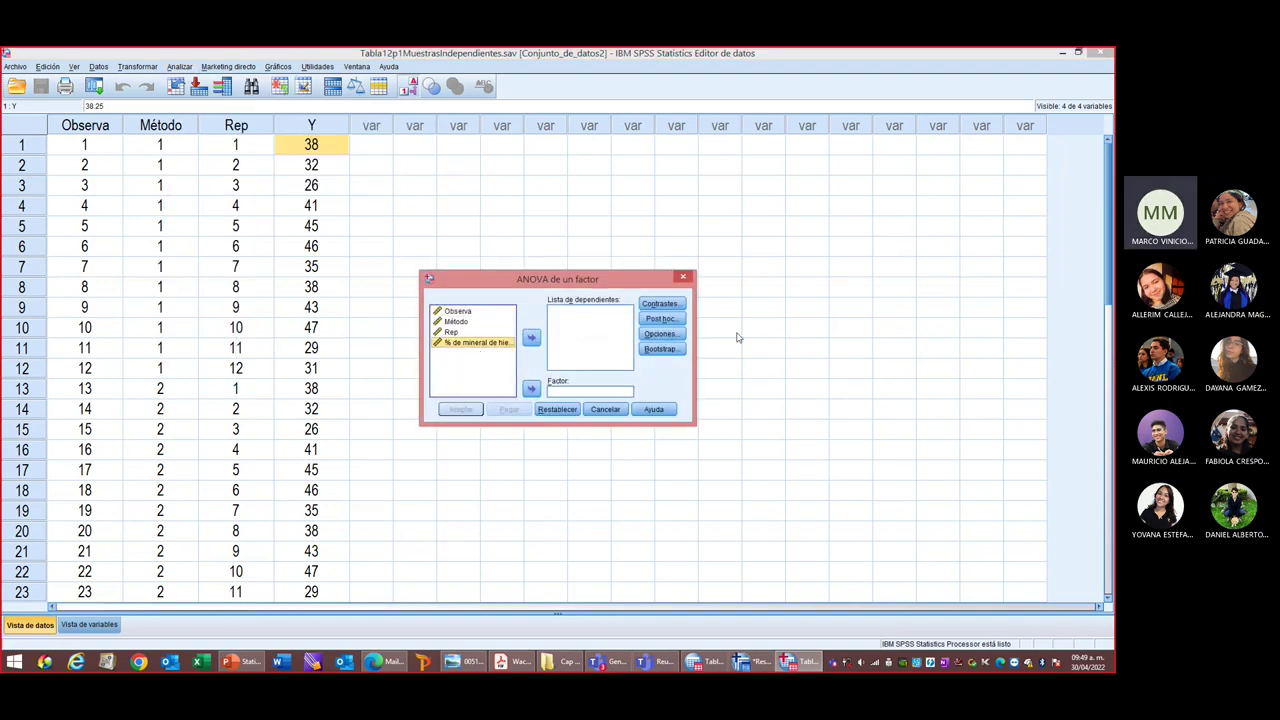
left_click_drag(696, 368, 902, 368)
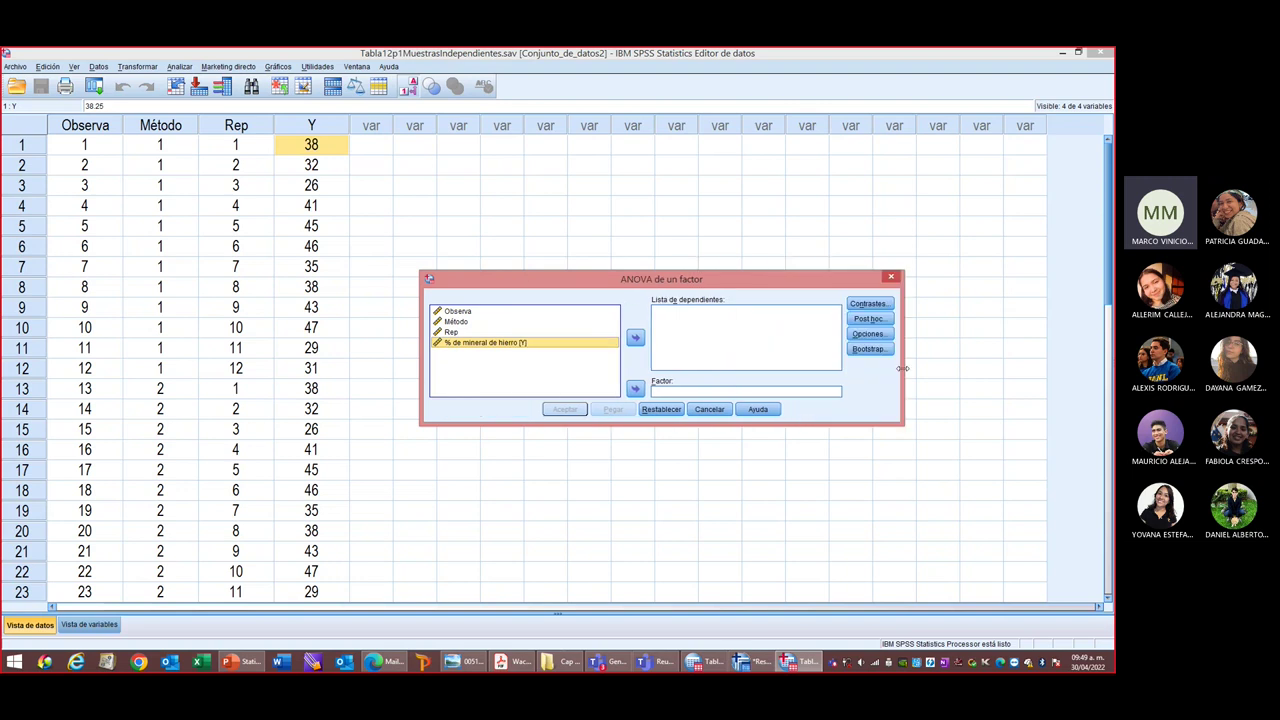
left_click(478, 346)
left_click(635, 340)
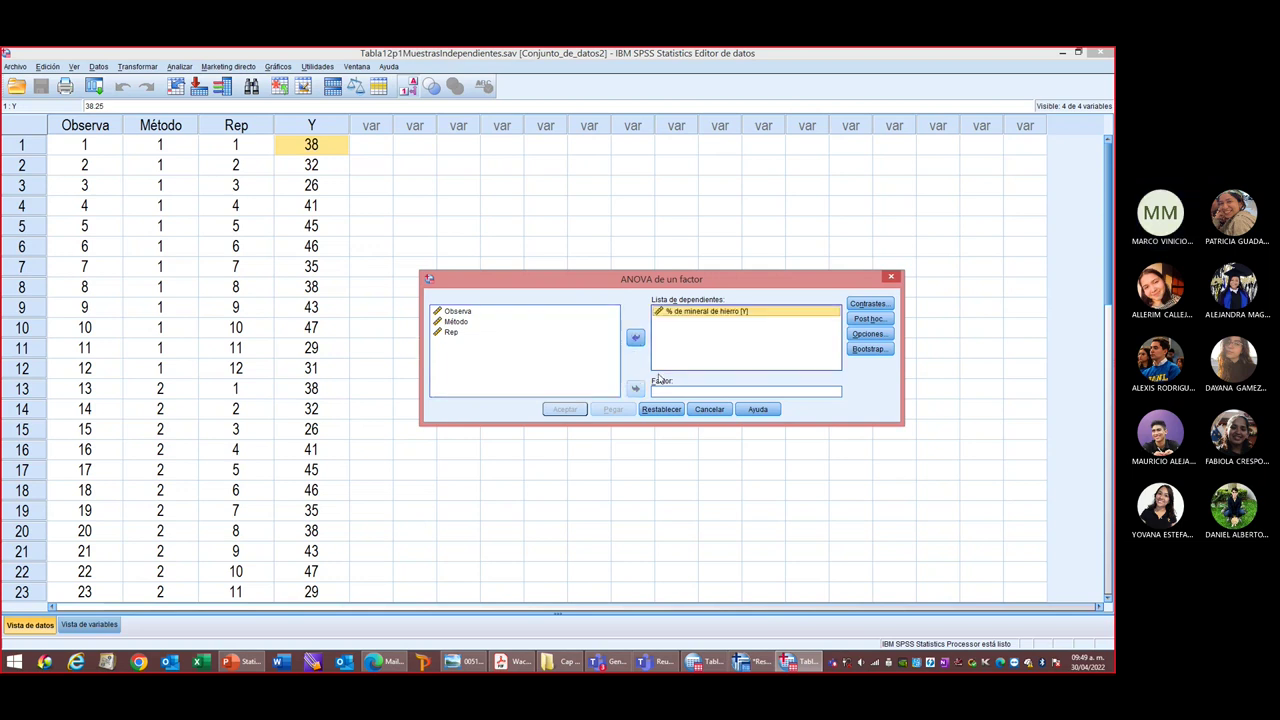
left_click(465, 327)
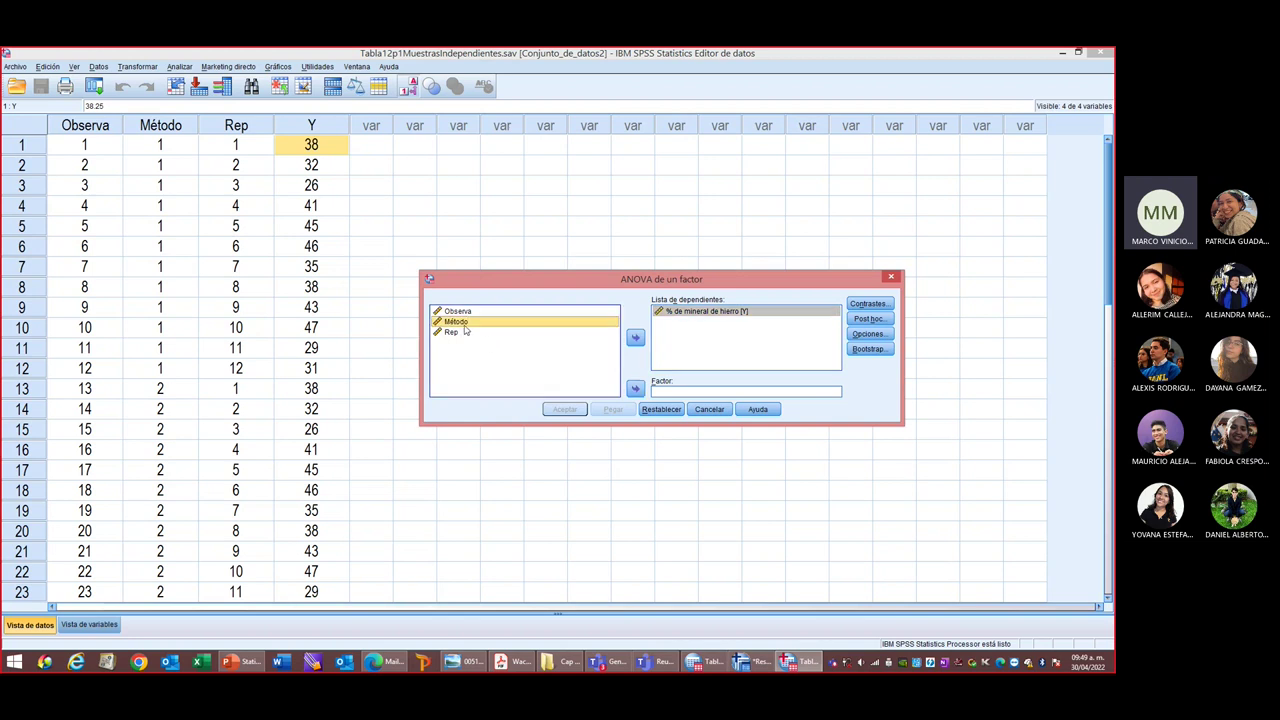
left_click(635, 388)
left_click(662, 409)
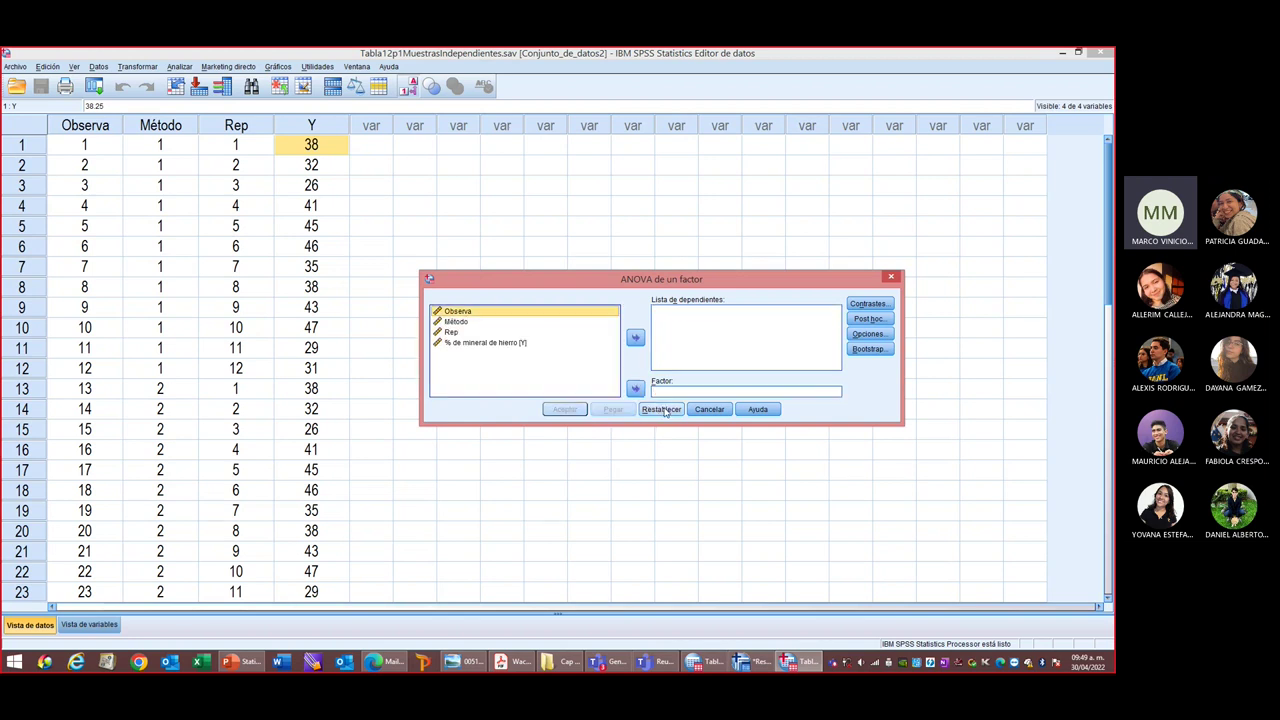
Set Método as the factor of the one-way ANOVA and enable the Descriptivos statistics.
left_click(465, 322)
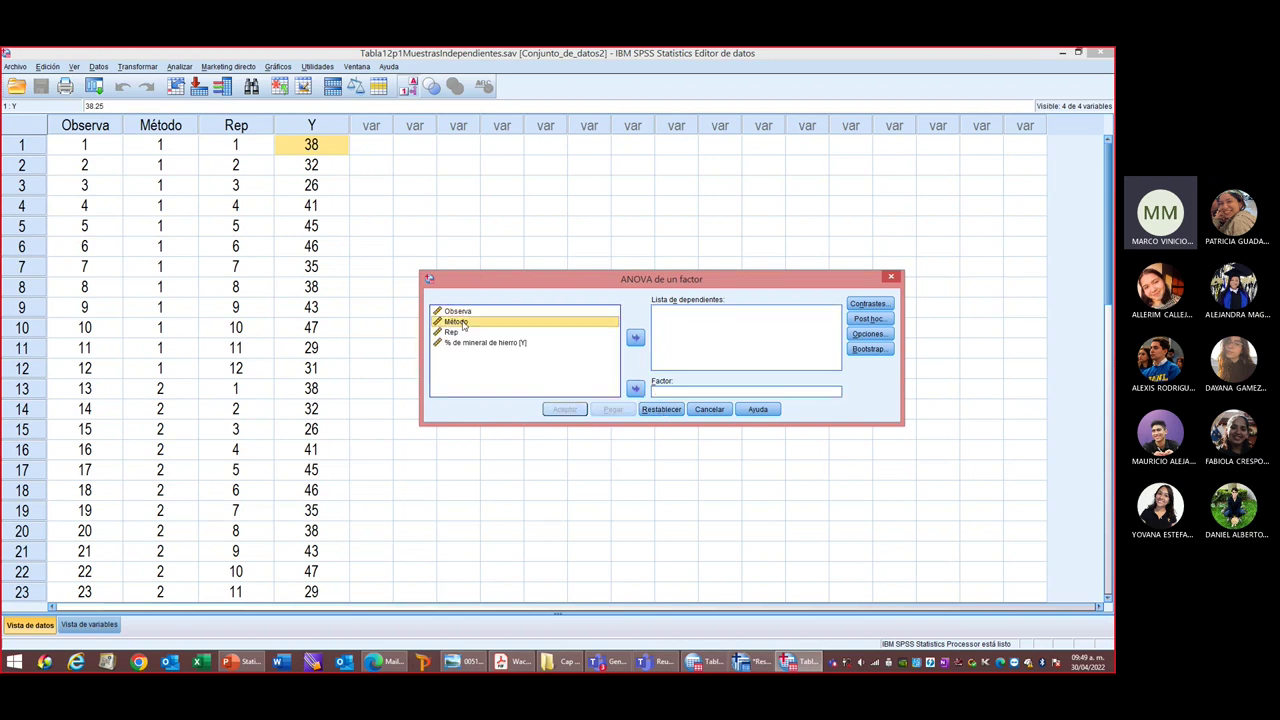
left_click(635, 388)
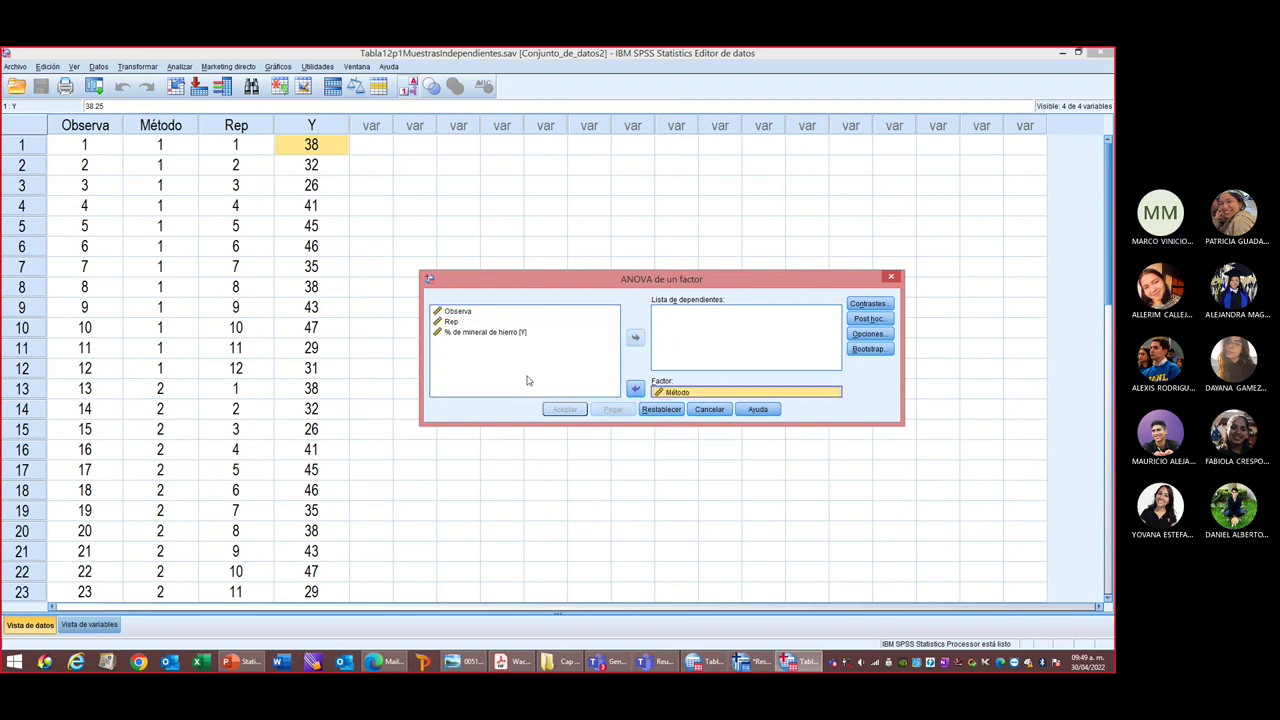
left_click(868, 304)
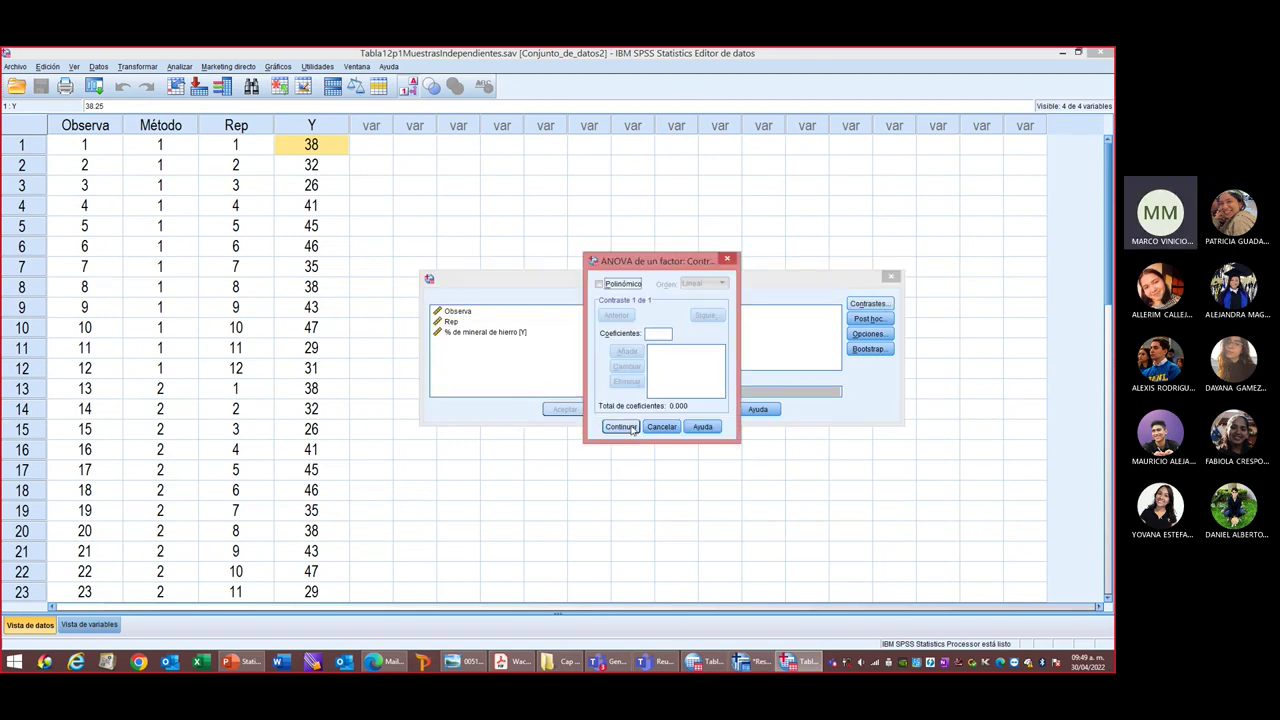
left_click(620, 427)
left_click(869, 335)
left_click(592, 293)
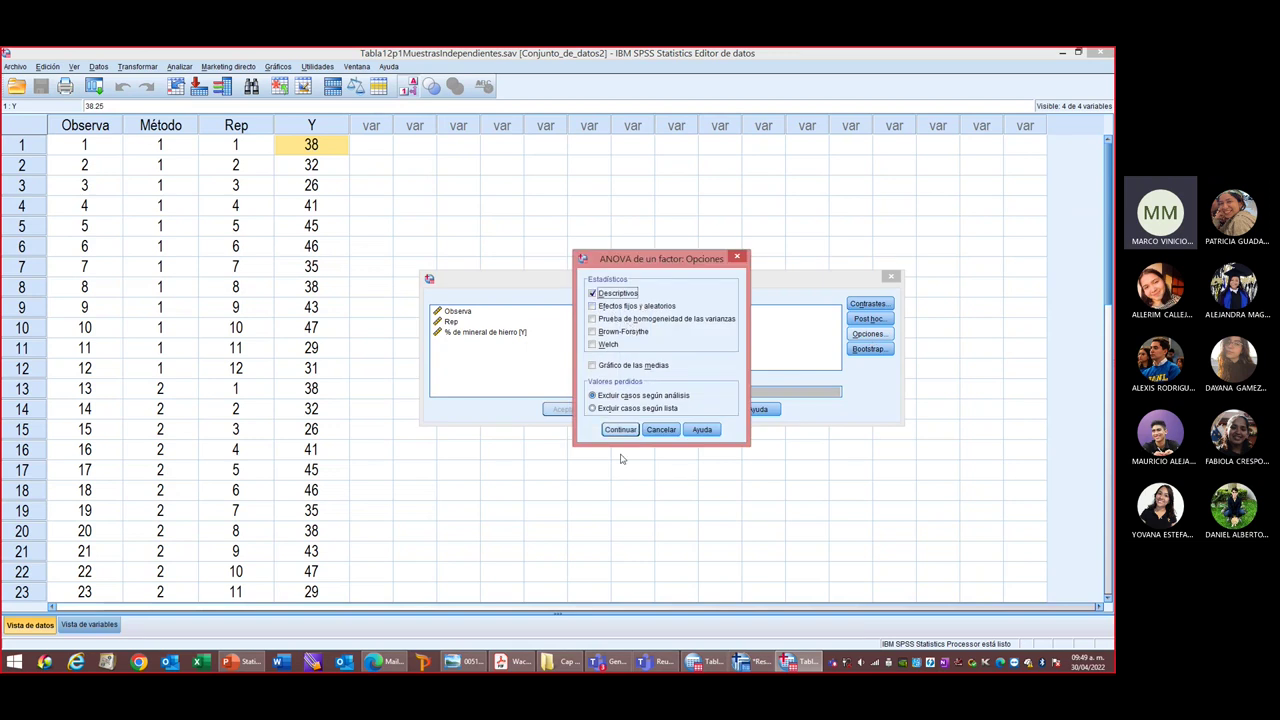
left_click(620, 429)
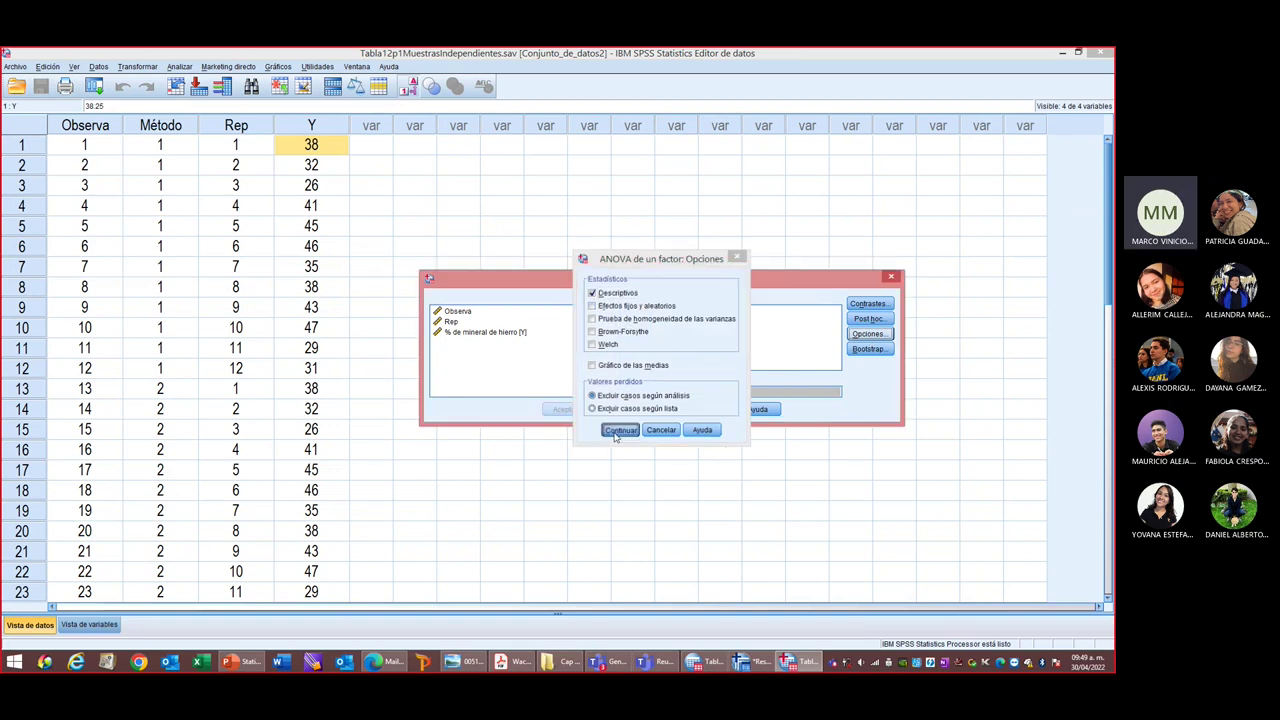
Add % de mineral de hierro [Y] as the dependent variable and run the one-way ANOVA.
left_click(485, 333)
left_click(635, 337)
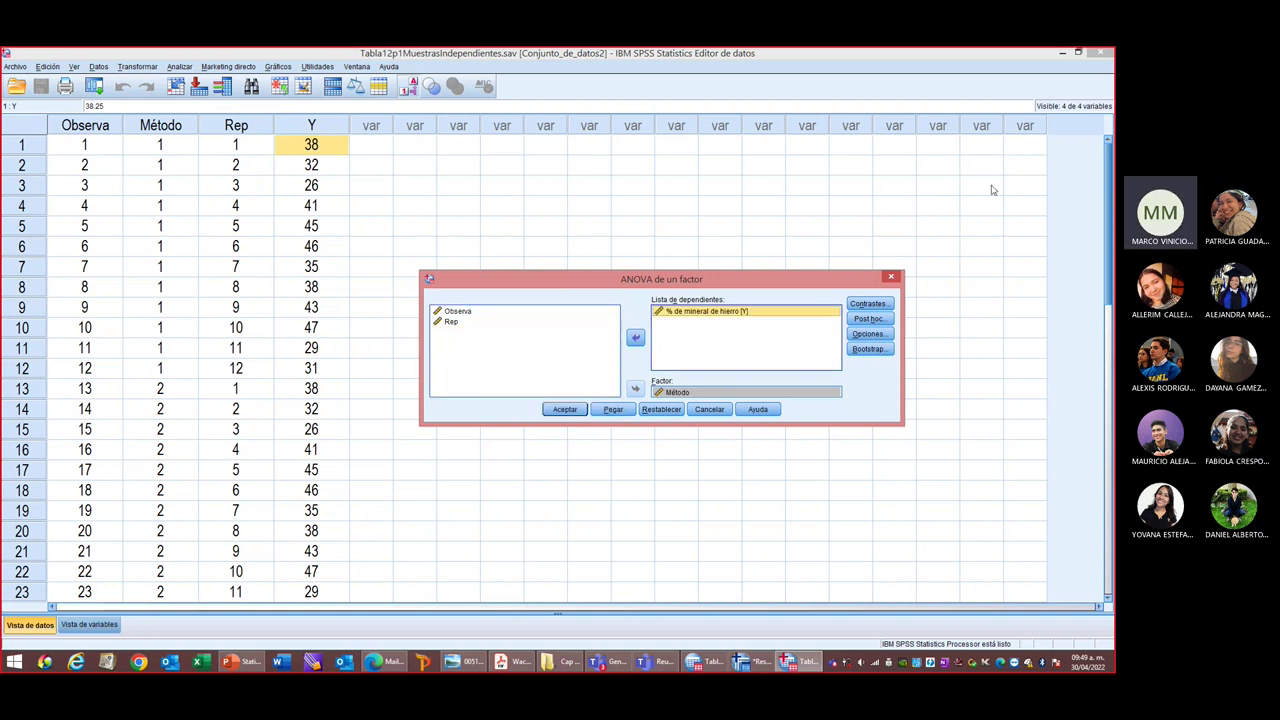
left_click(870, 336)
left_click(620, 429)
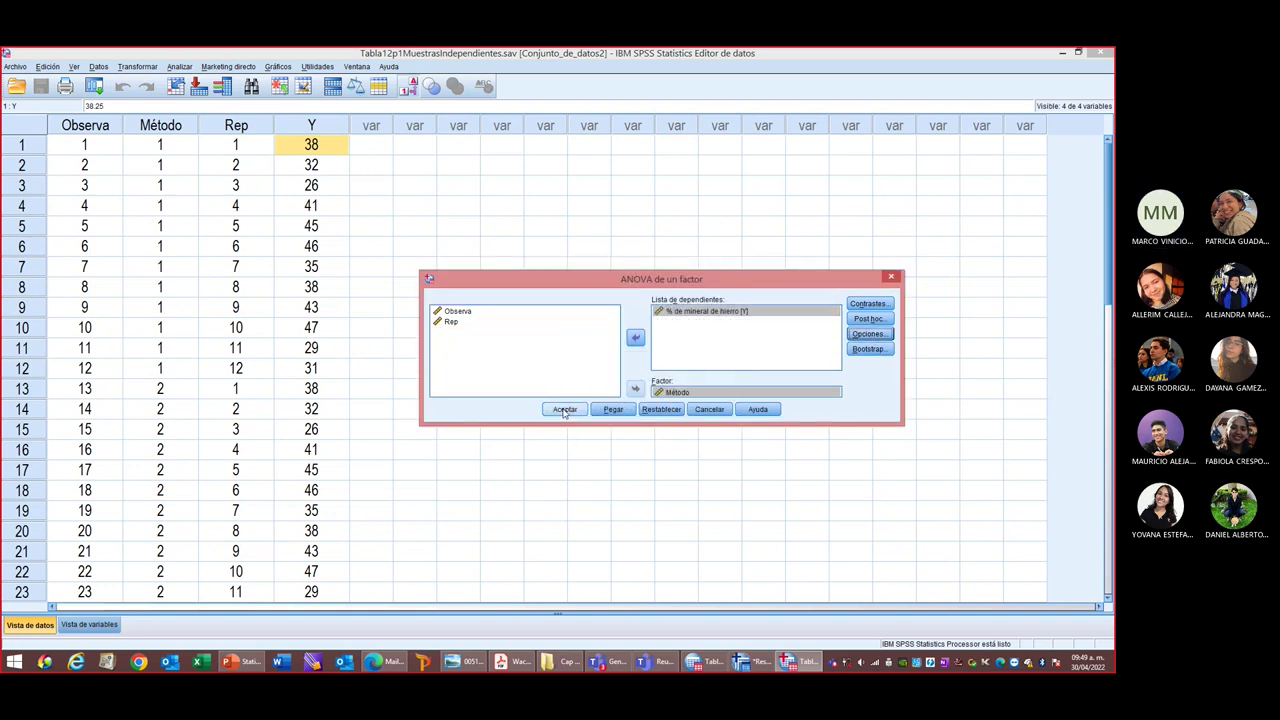
left_click(565, 410)
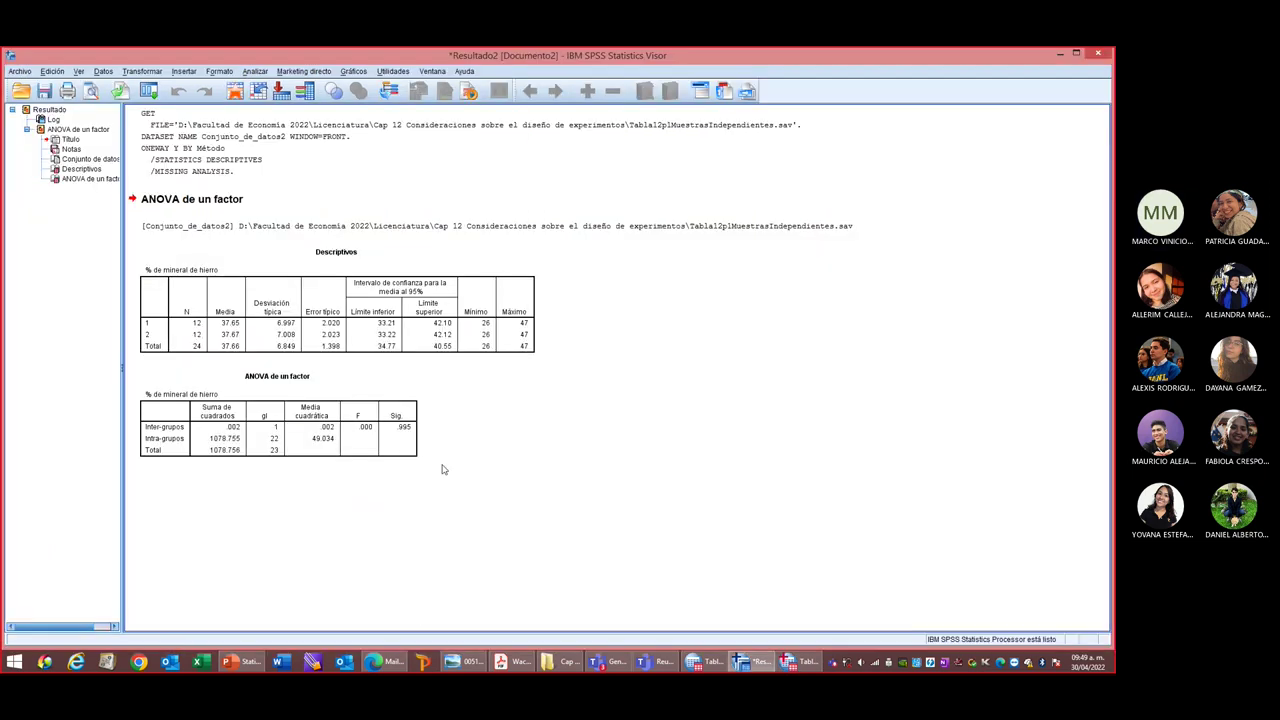
Examine the sums of squares, degrees of freedom, F and significance in the ANOVA de un factor output table.
left_click(232, 427)
left_click(237, 470)
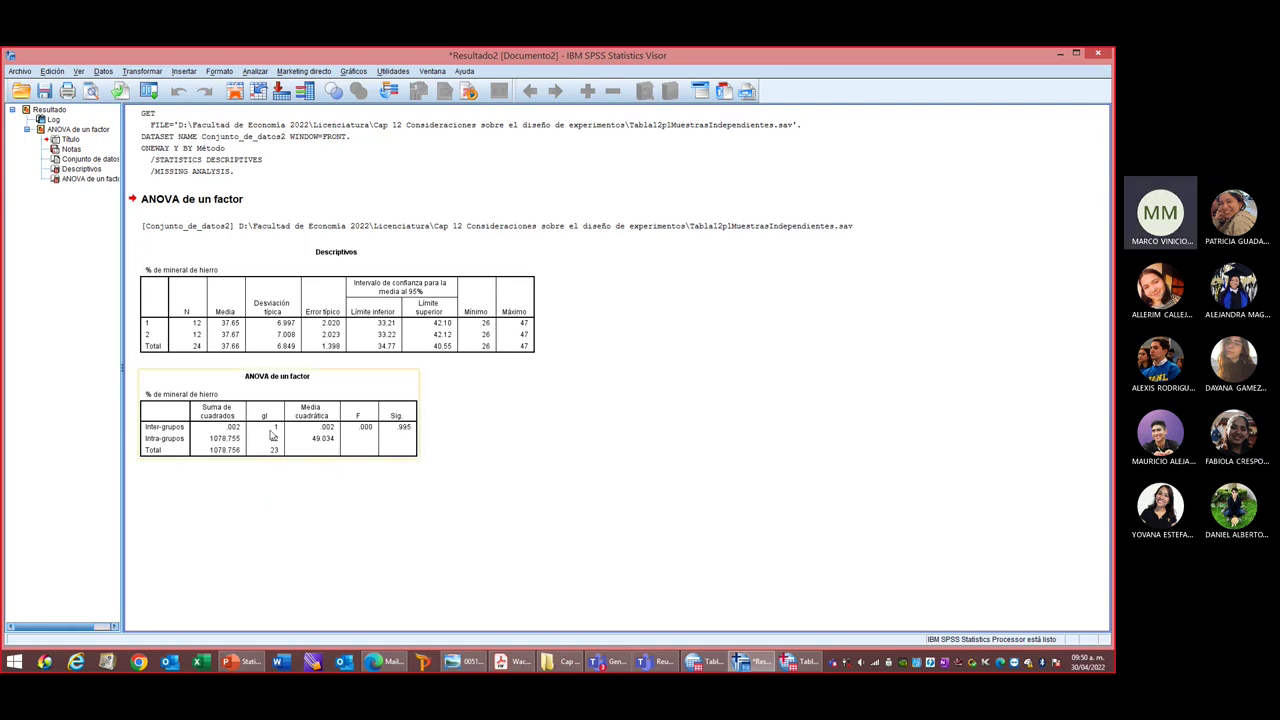
left_click(357, 440)
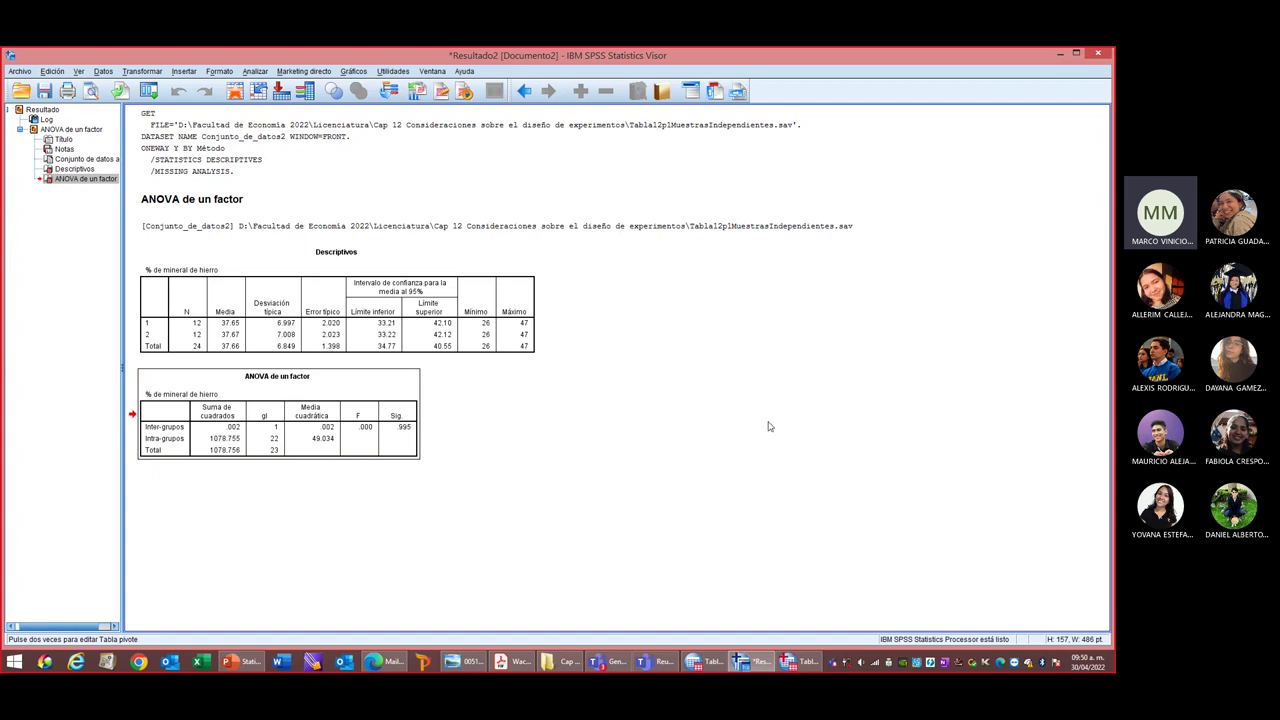
left_click(254, 71)
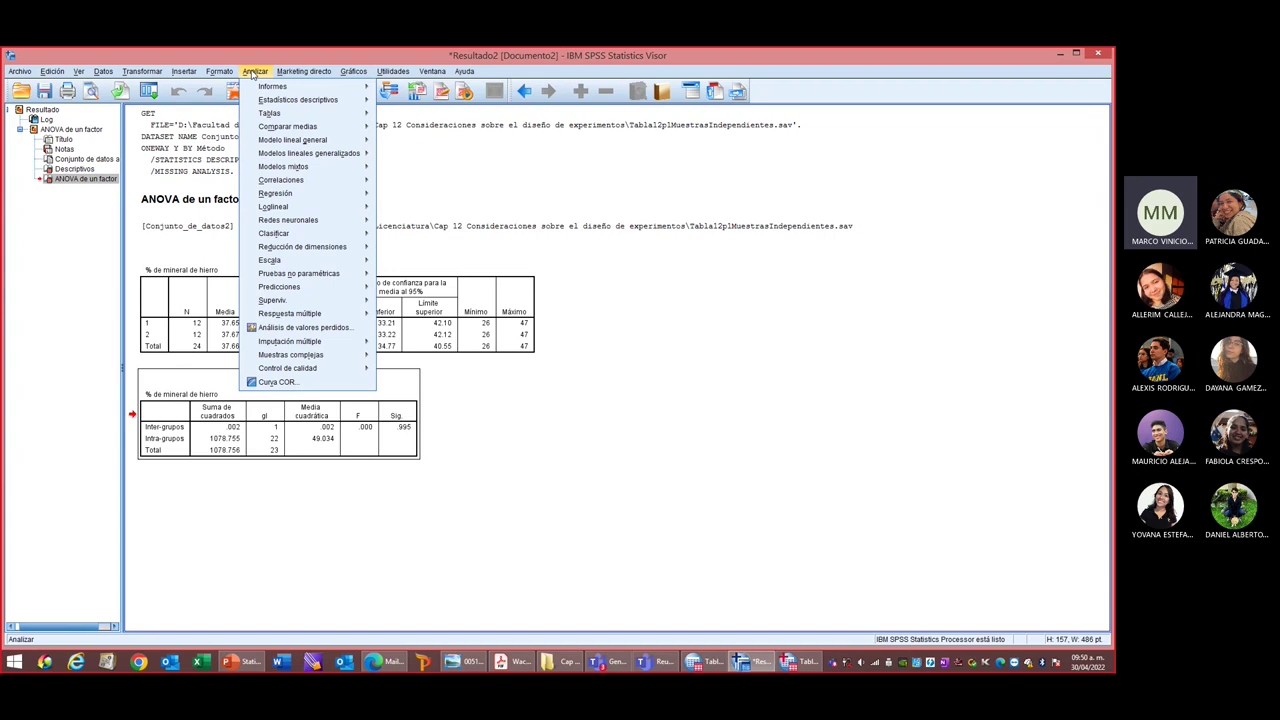
mouse_move(274, 130)
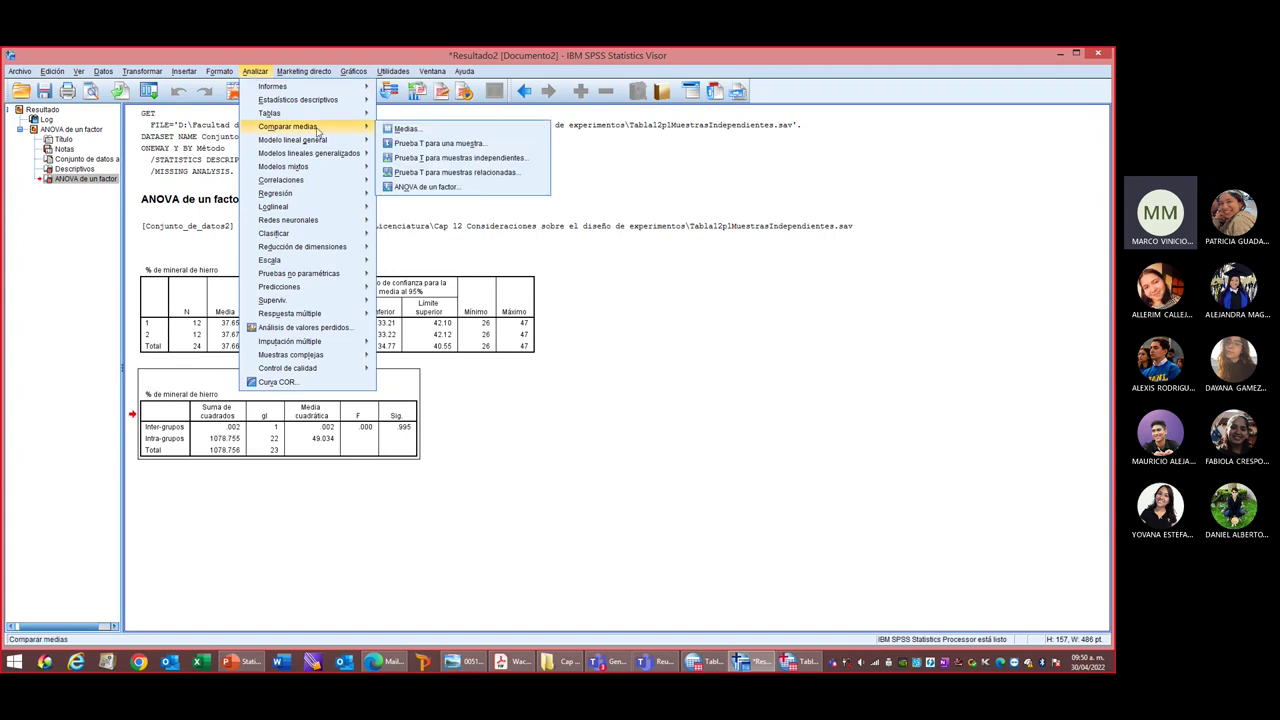
left_click(456, 158)
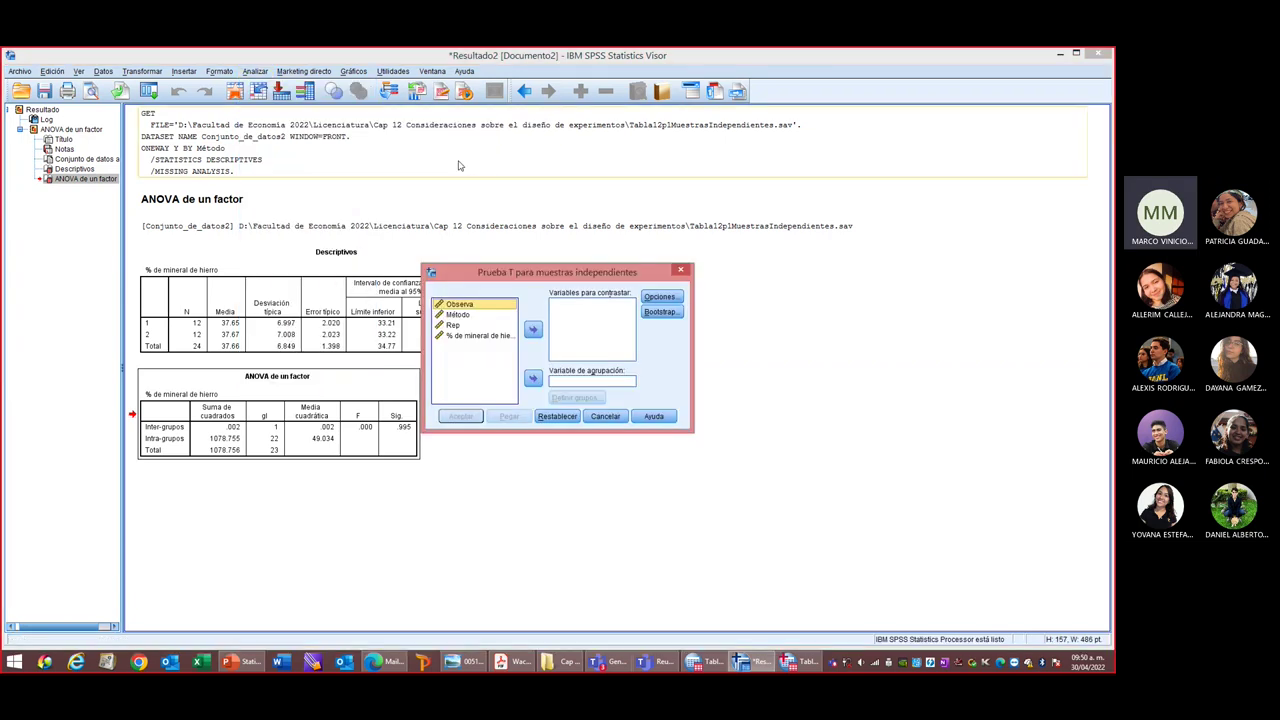
left_click(463, 336)
left_click(533, 330)
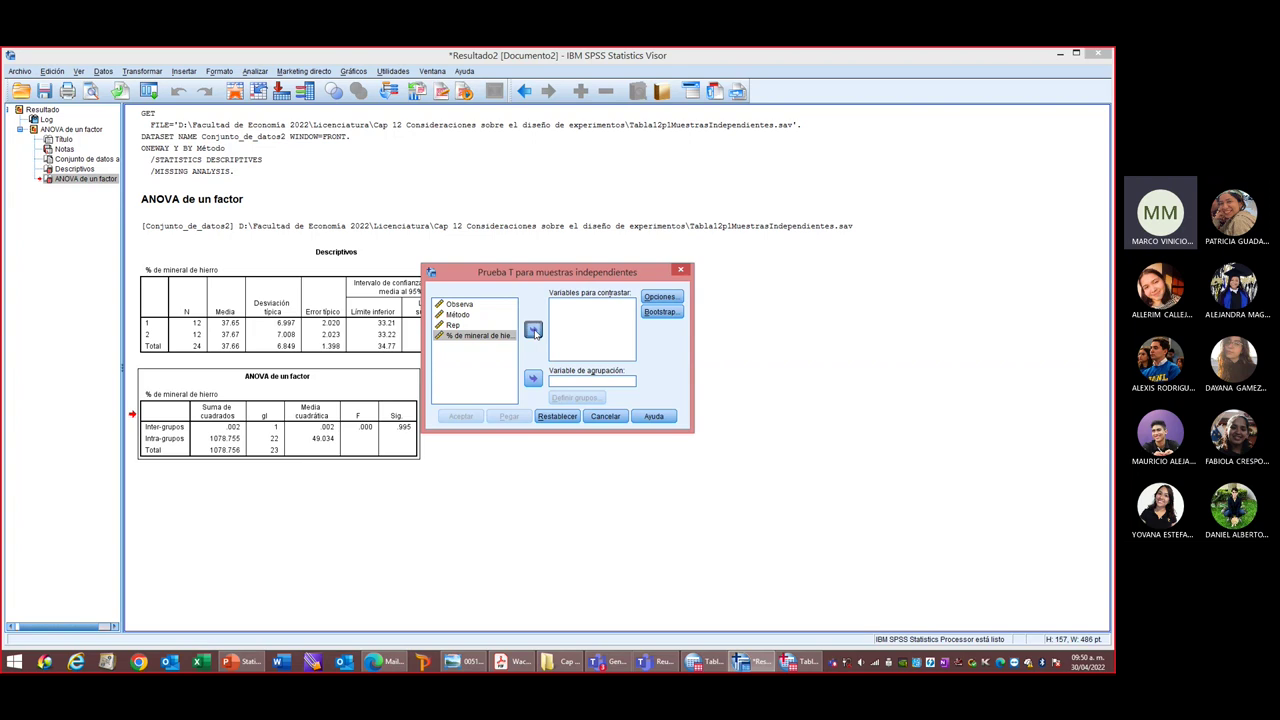
left_click(456, 314)
left_click(532, 379)
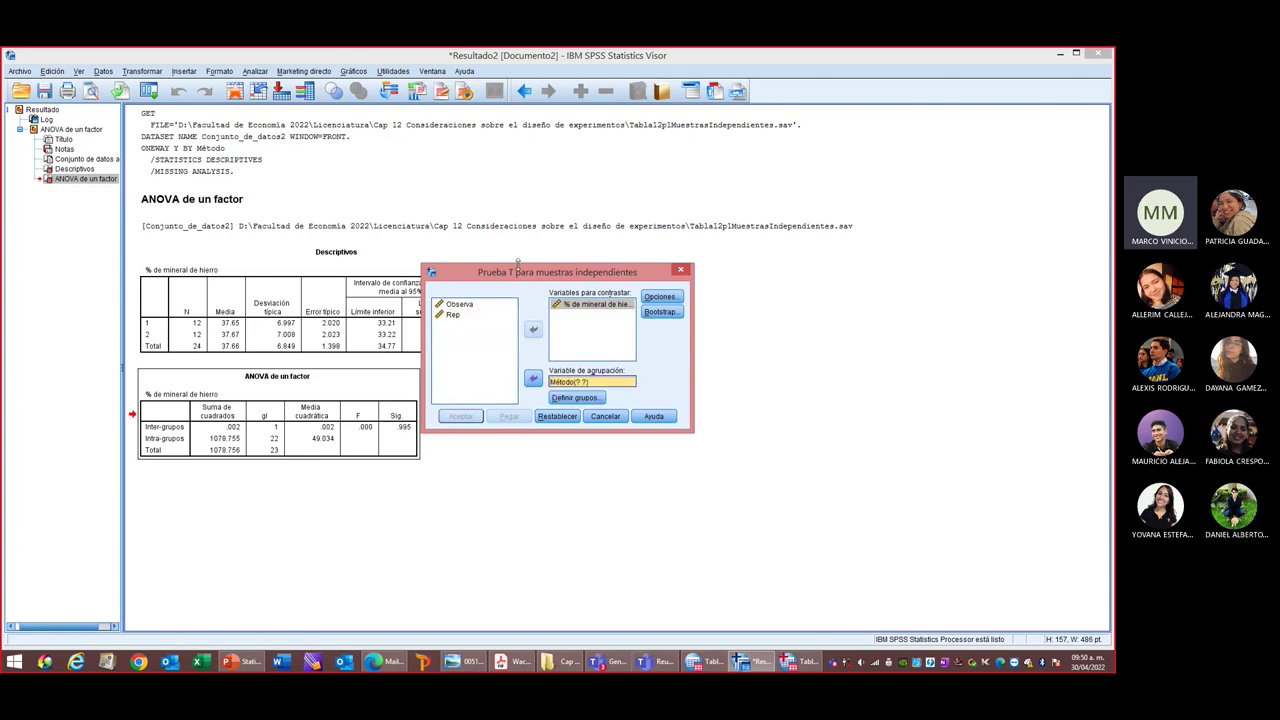
Check the variable information for Método and Rep, and close the independent-samples T test dialog.
left_click(393, 71)
left_click(425, 86)
left_click(441, 297)
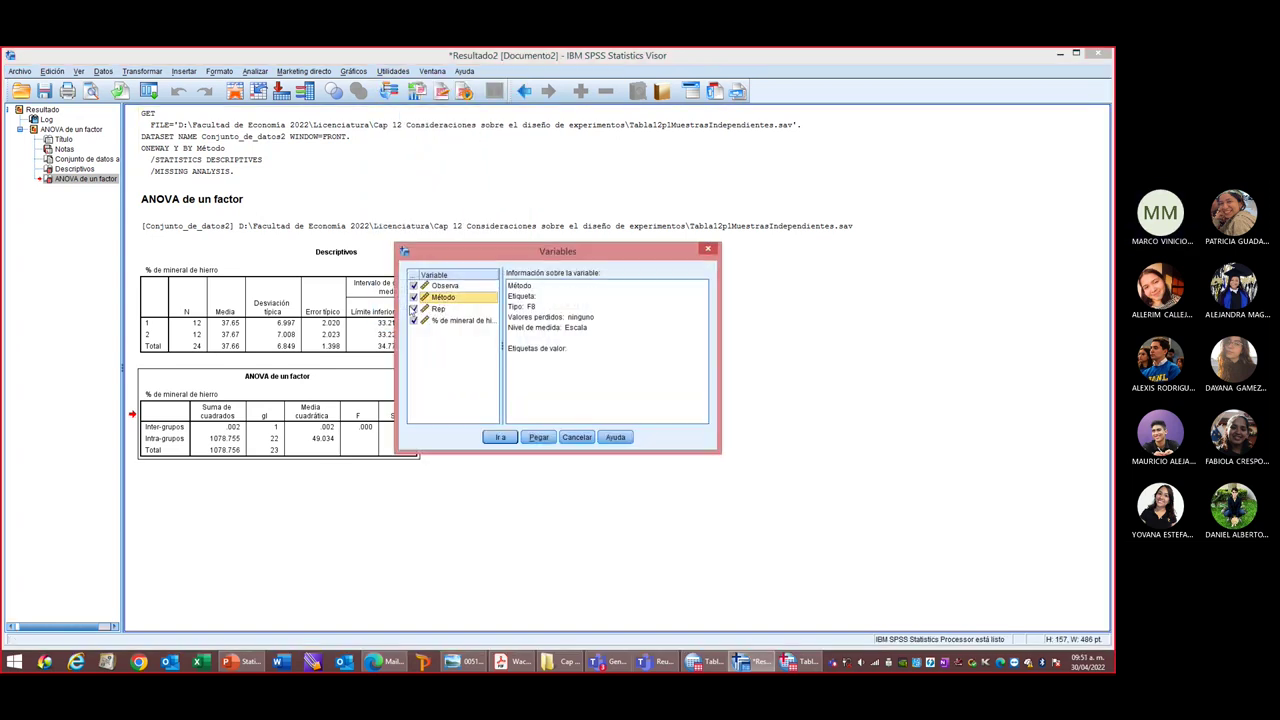
left_click(435, 308)
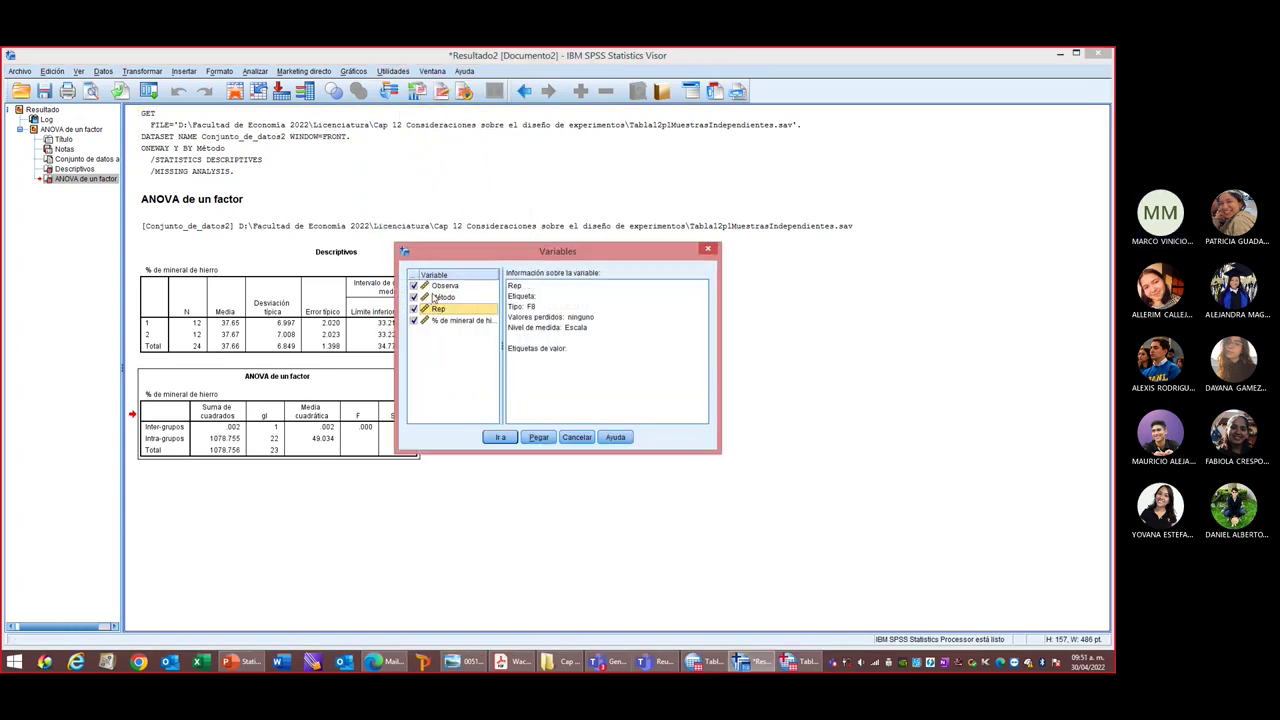
left_click(576, 437)
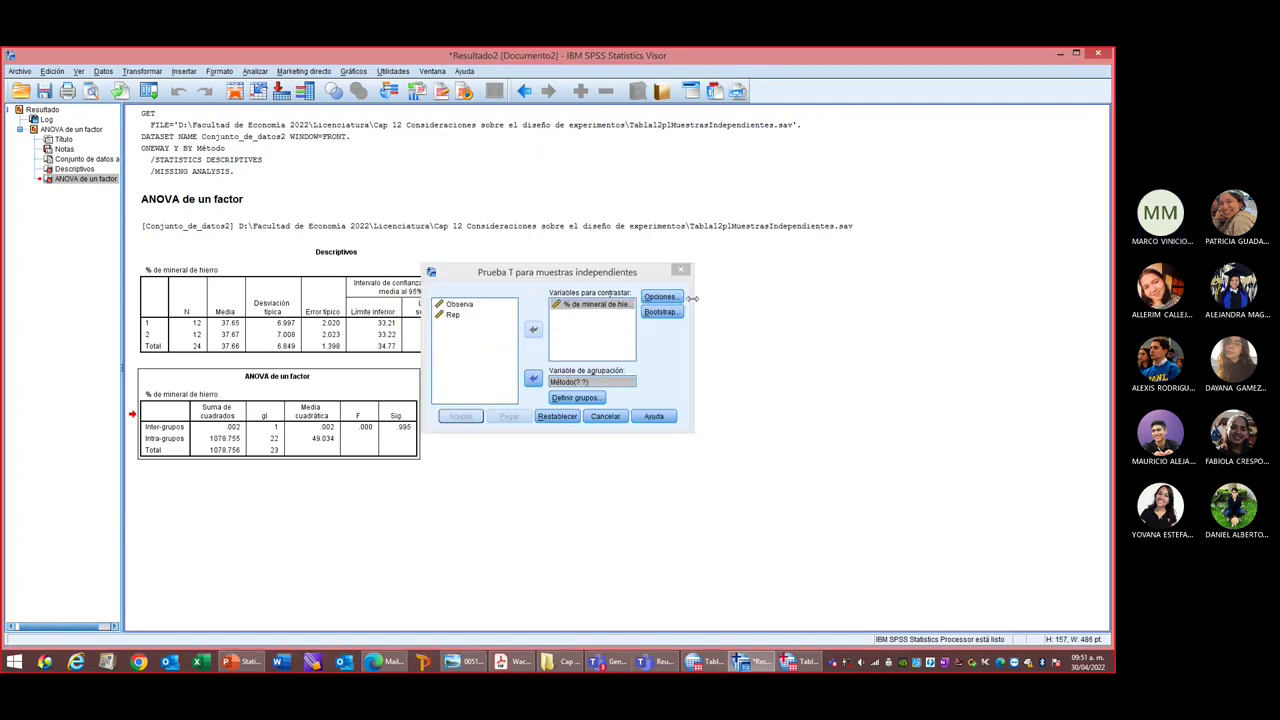
left_click(680, 270)
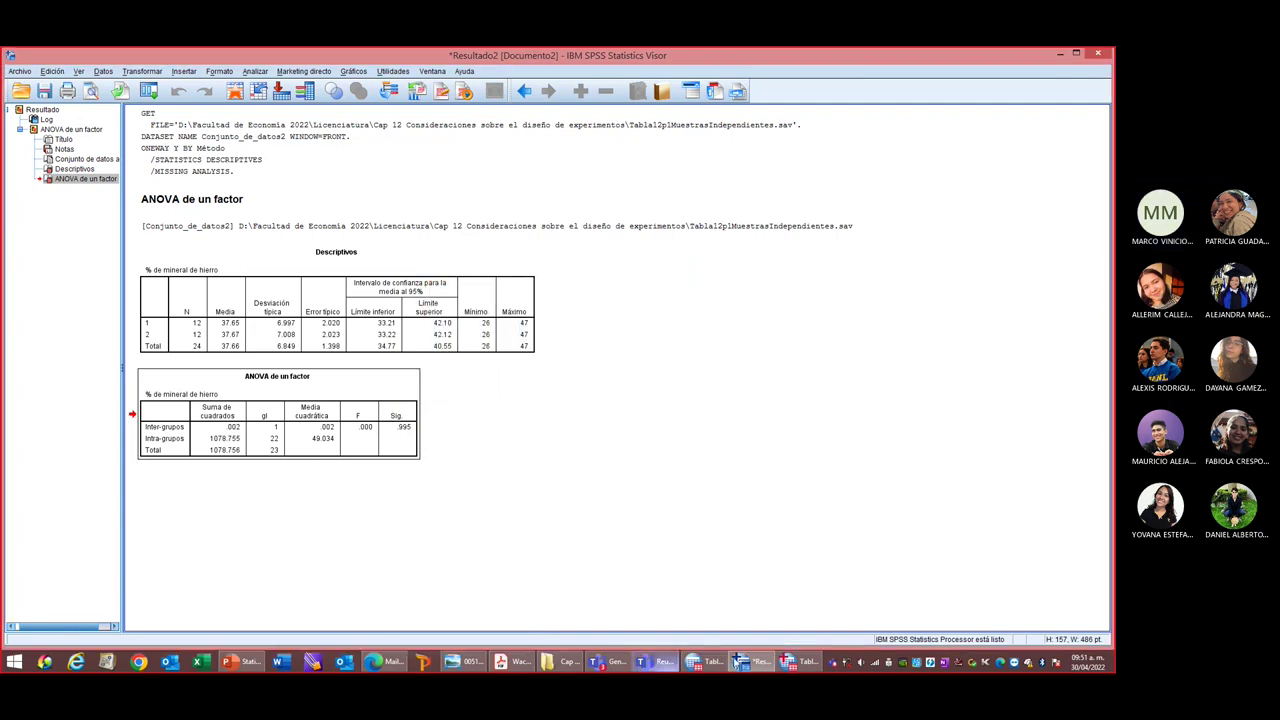
Set up an independent-samples T test with % de mineral de hierro as the test variable and Método as the grouping variable.
left_click(795, 662)
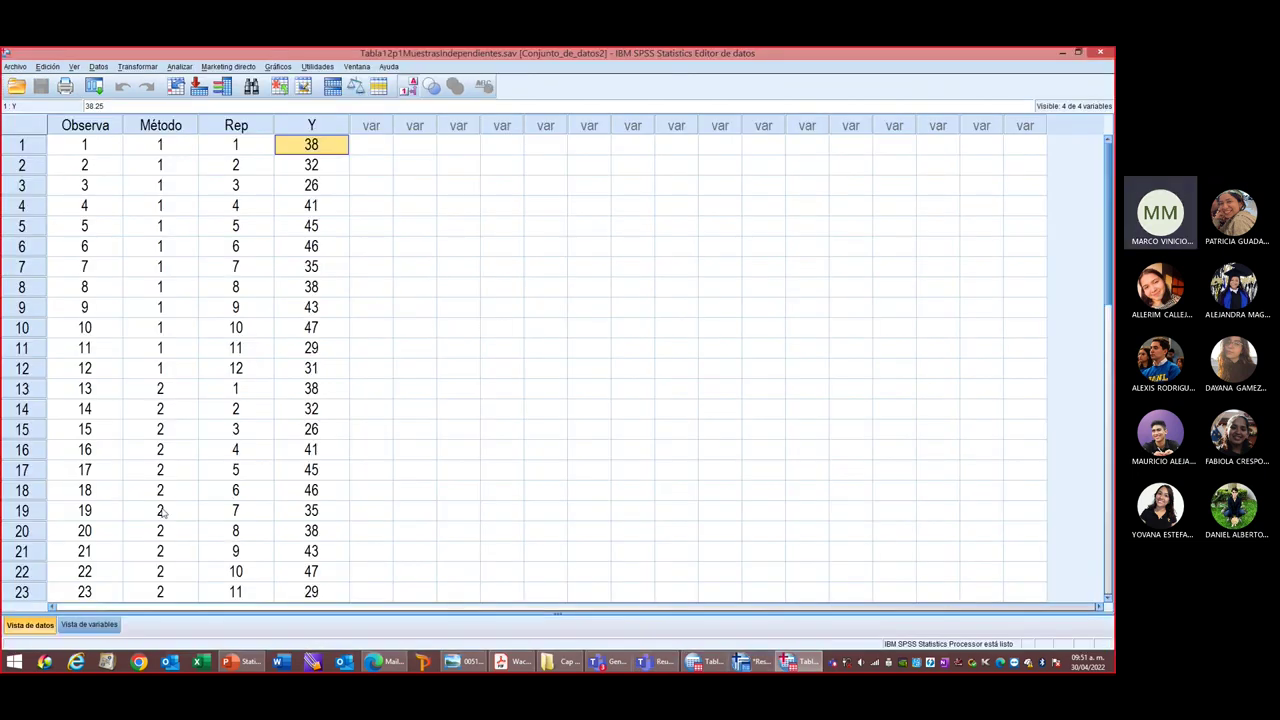
left_click(177, 66)
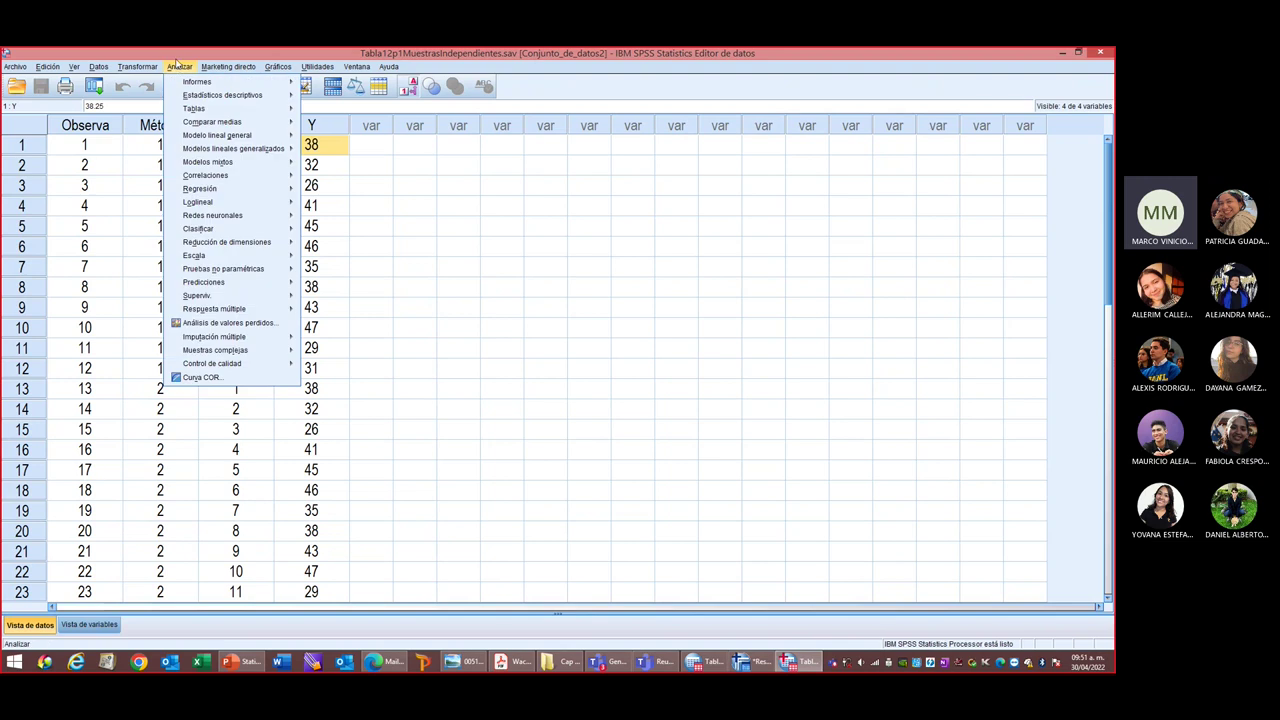
mouse_move(206, 123)
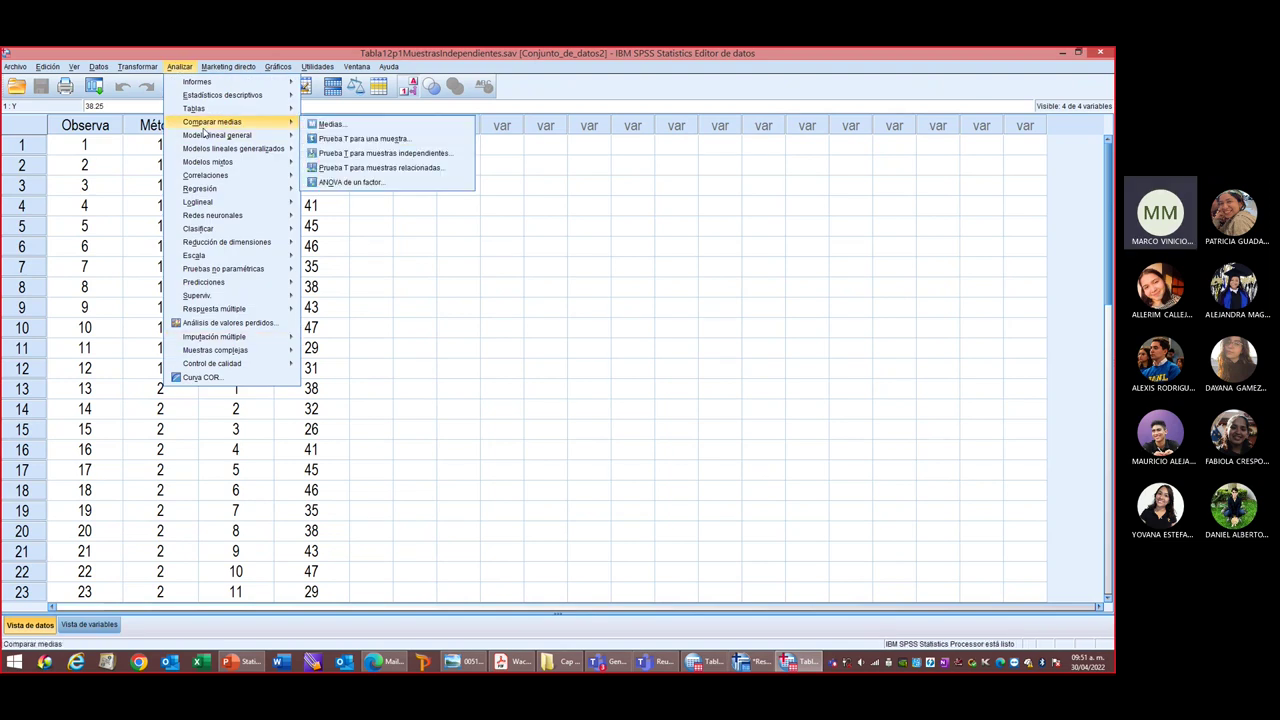
left_click(400, 155)
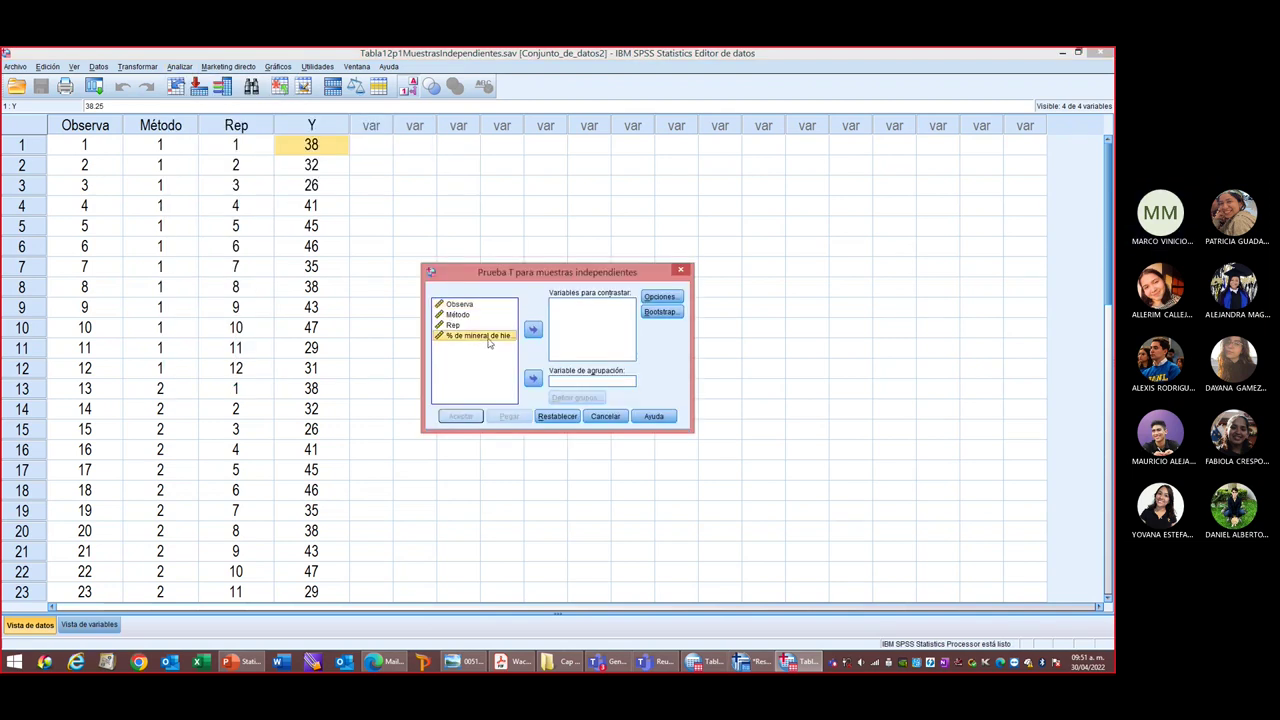
left_click(533, 330)
left_click(460, 314)
left_click(533, 378)
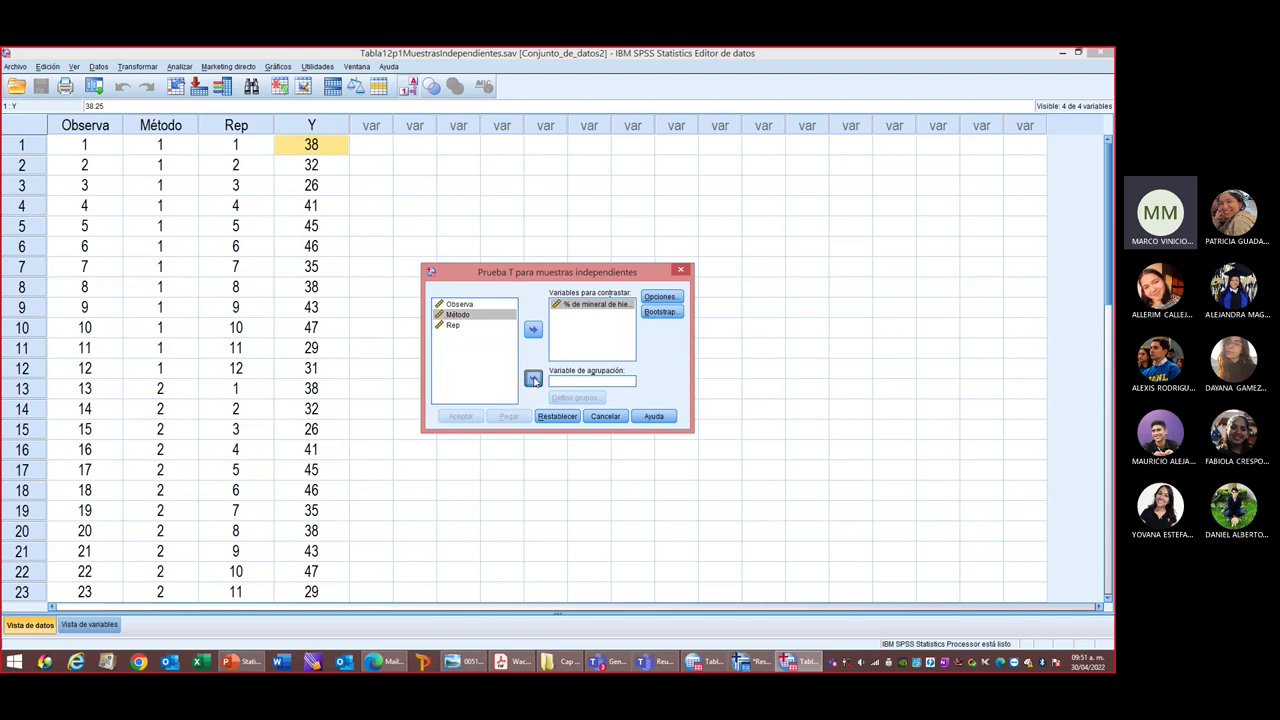
Define the Método groups as 1 and 2, accept the default T test options and run the test.
left_click(591, 397)
left_click(573, 333)
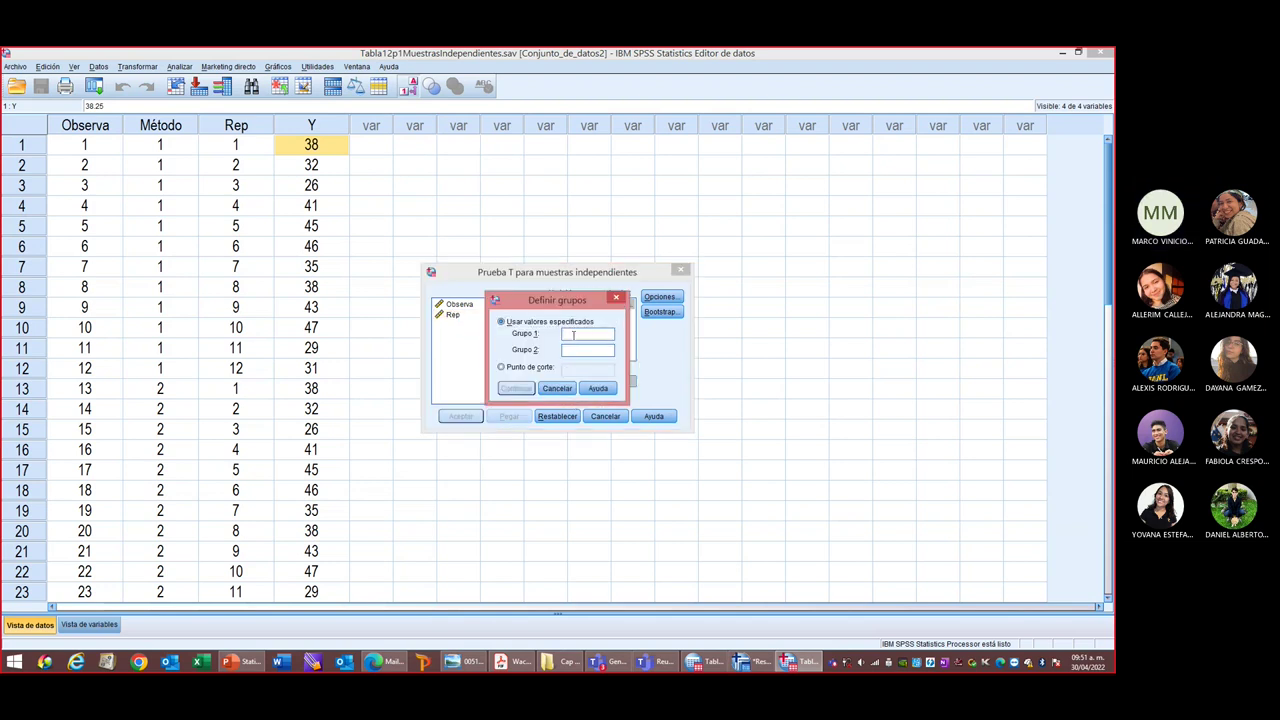
type("2")
left_click(516, 388)
left_click(660, 296)
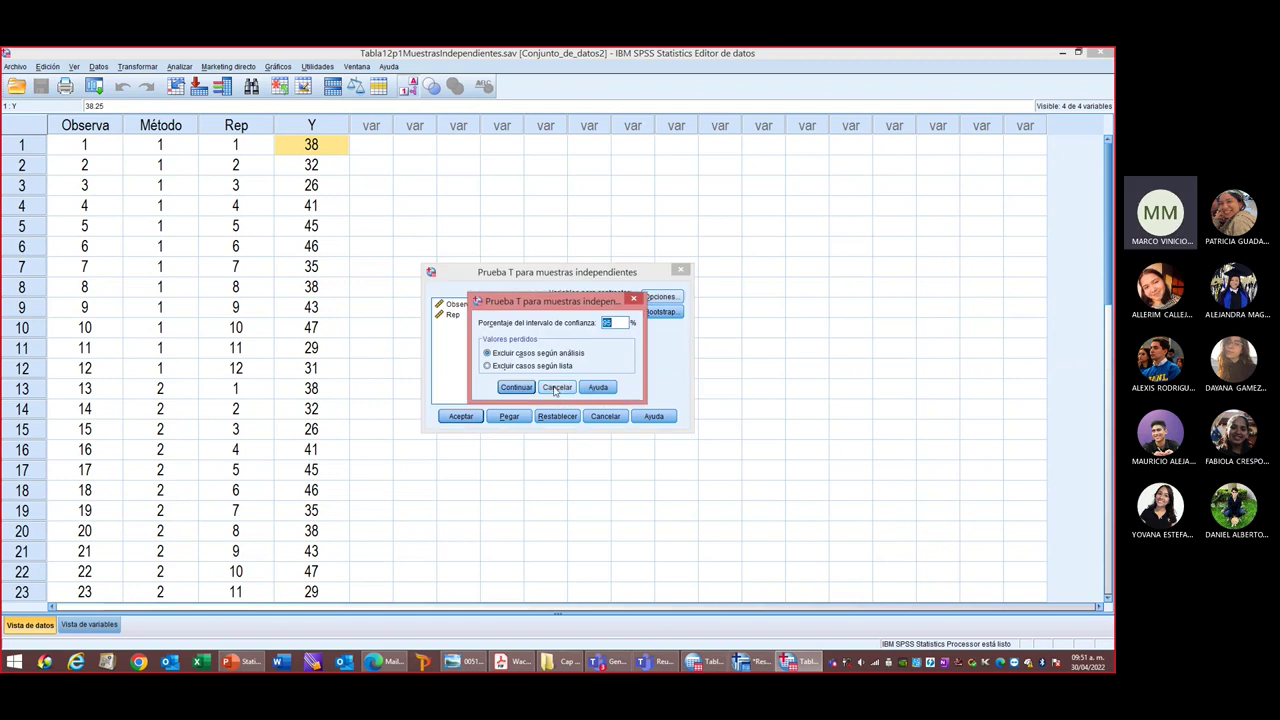
left_click(515, 389)
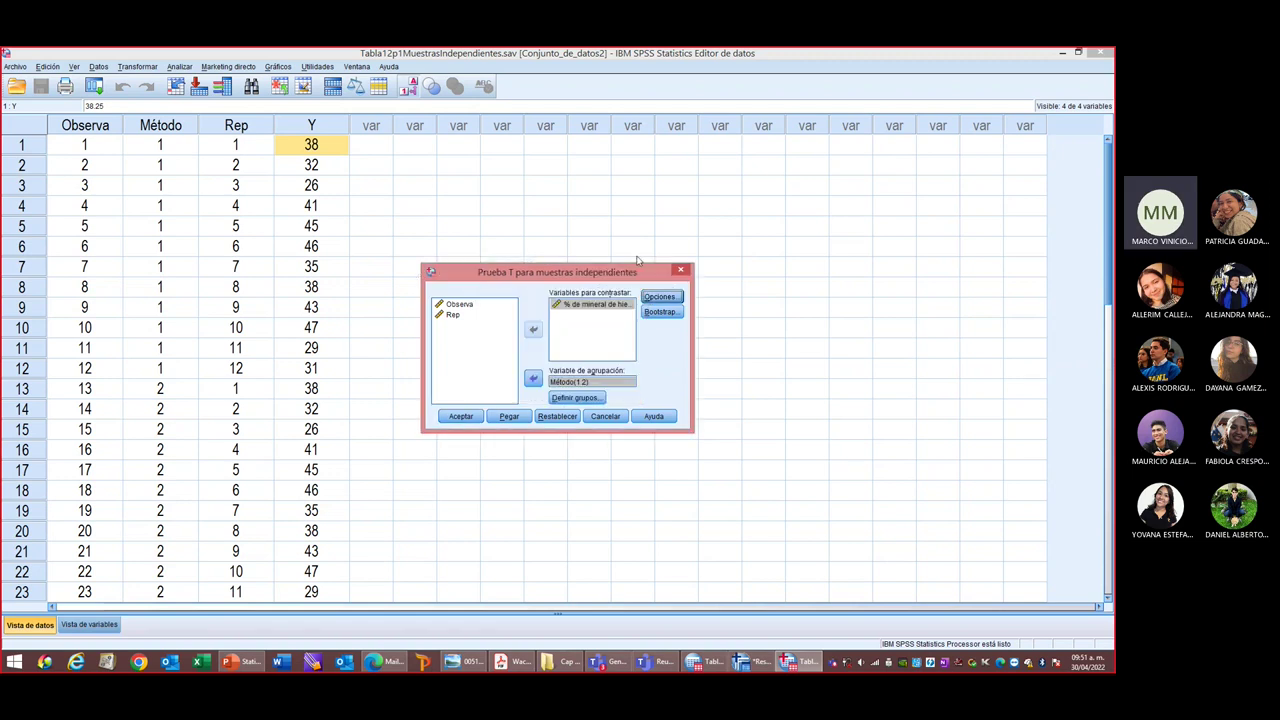
left_click(458, 417)
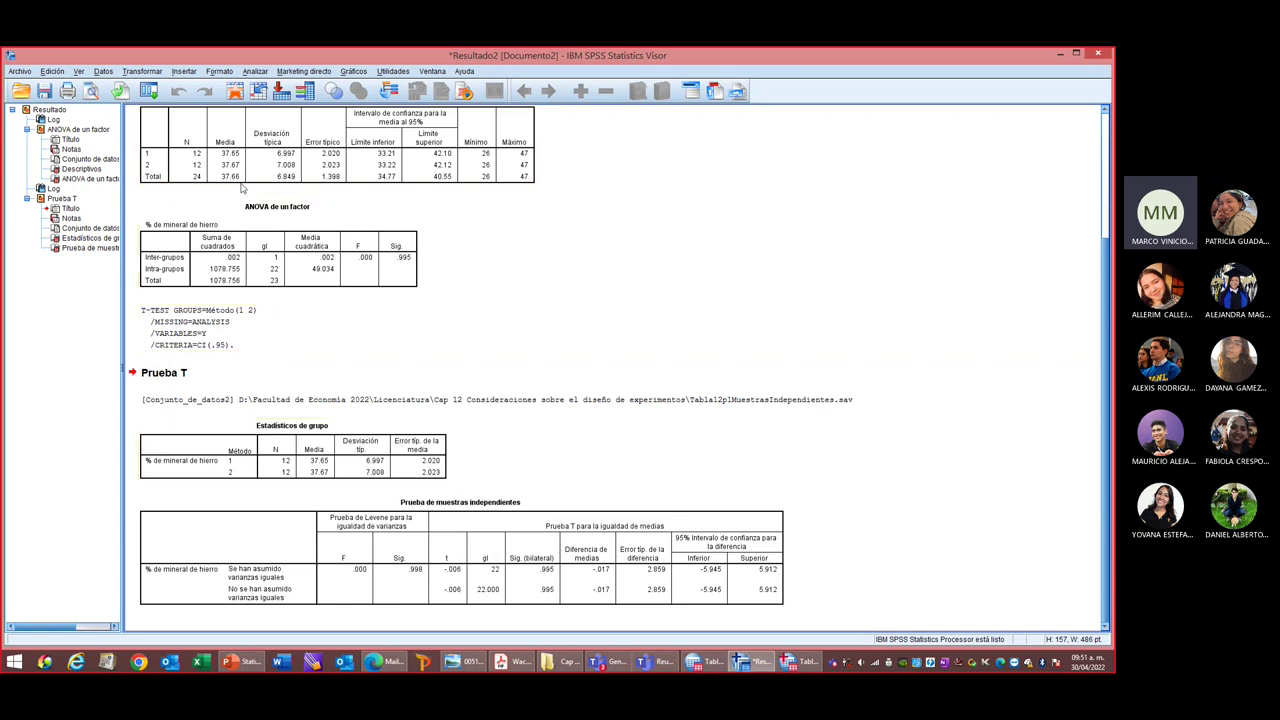
Copy the ANOVA de un factor table from the output.
right_click(448, 576)
left_click(896, 455)
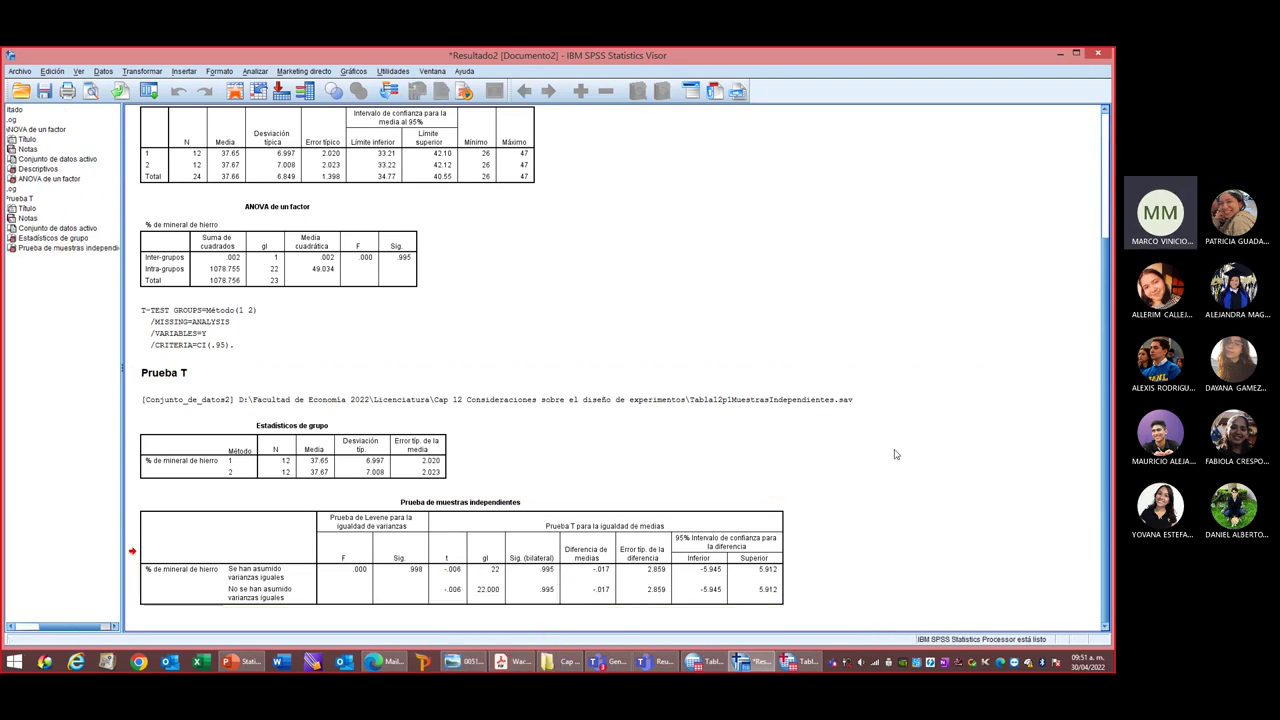
left_click(371, 260)
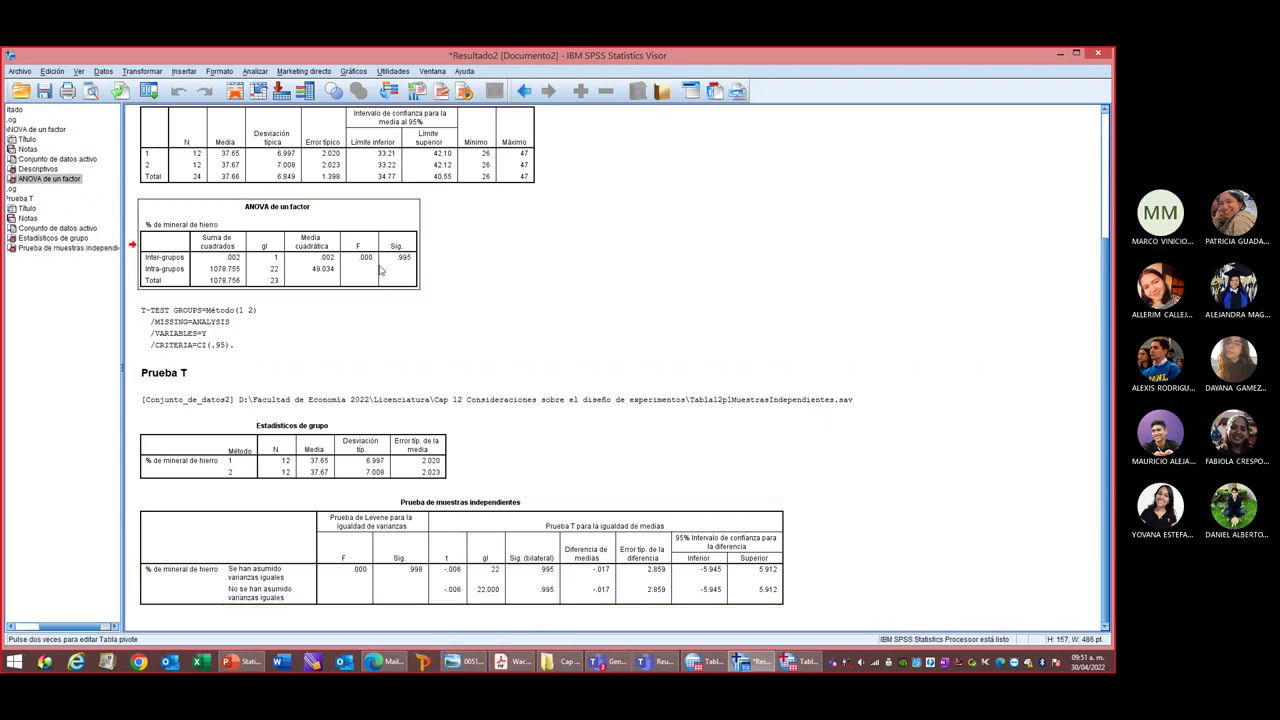
right_click(371, 260)
left_click(379, 279)
Switch to Excel, create a blank workbook and paste the ANOVA table at cell B3.
left_click(199, 662)
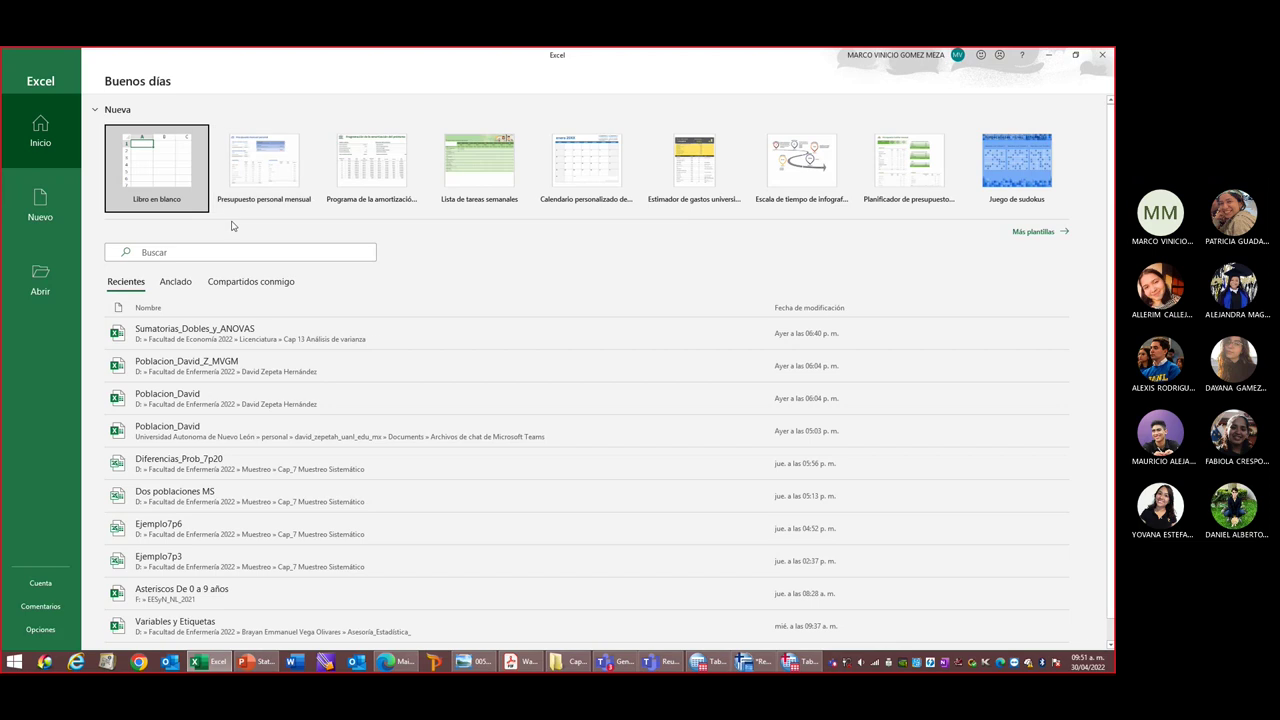
left_click(166, 177)
left_click(94, 215)
right_click(94, 215)
left_click(124, 276)
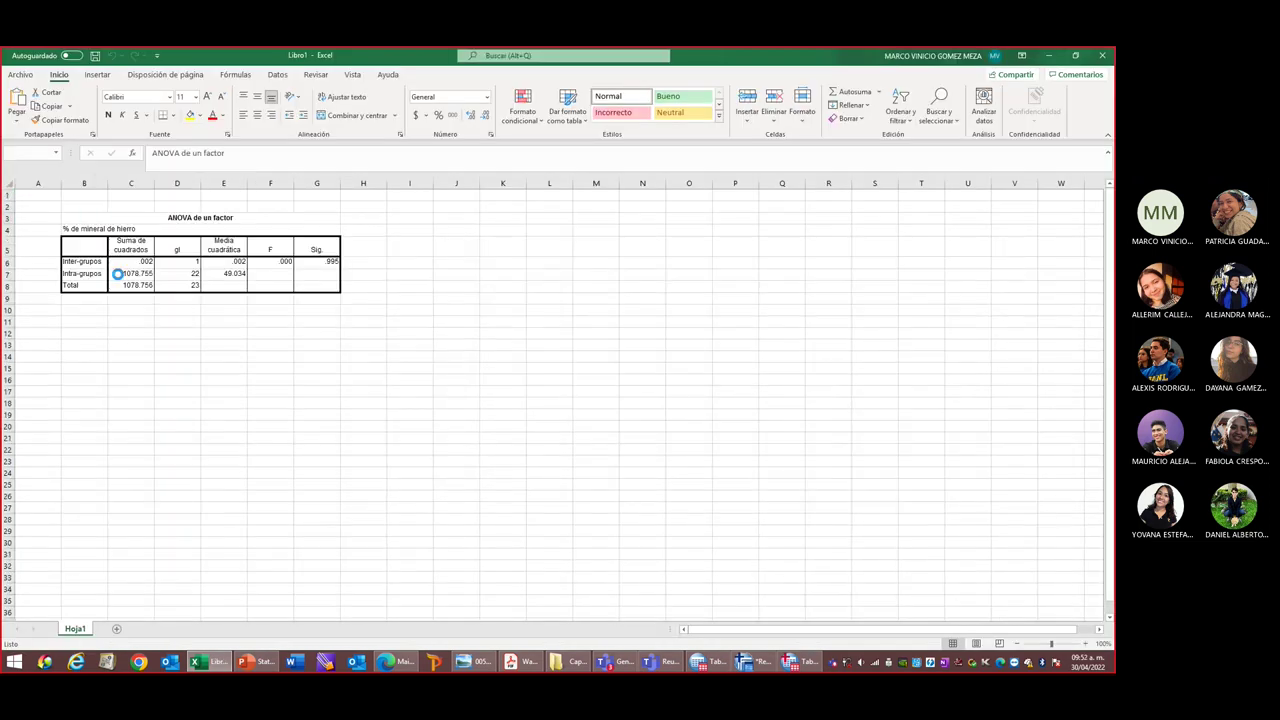
left_click(269, 260)
left_click(488, 470)
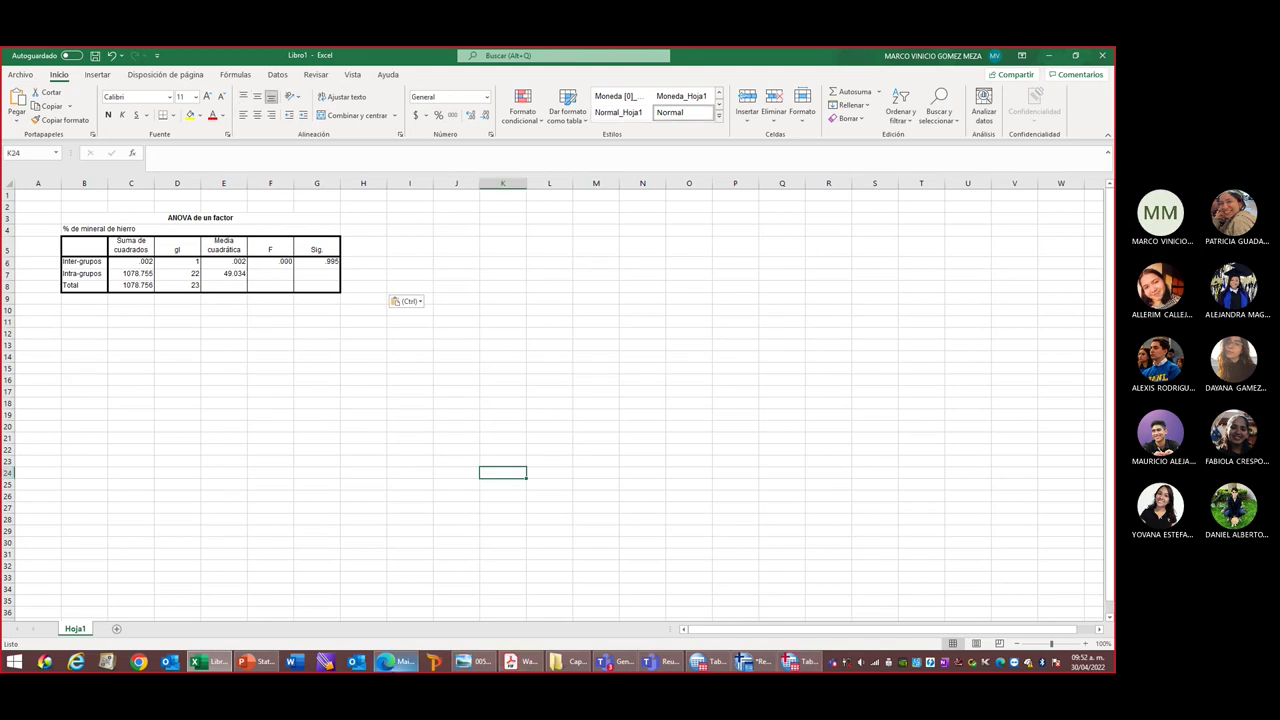
Copy the Prueba de muestras independientes table from the SPSS output and paste it into the Excel sheet at cell B14.
left_click(765, 662)
left_click(437, 575)
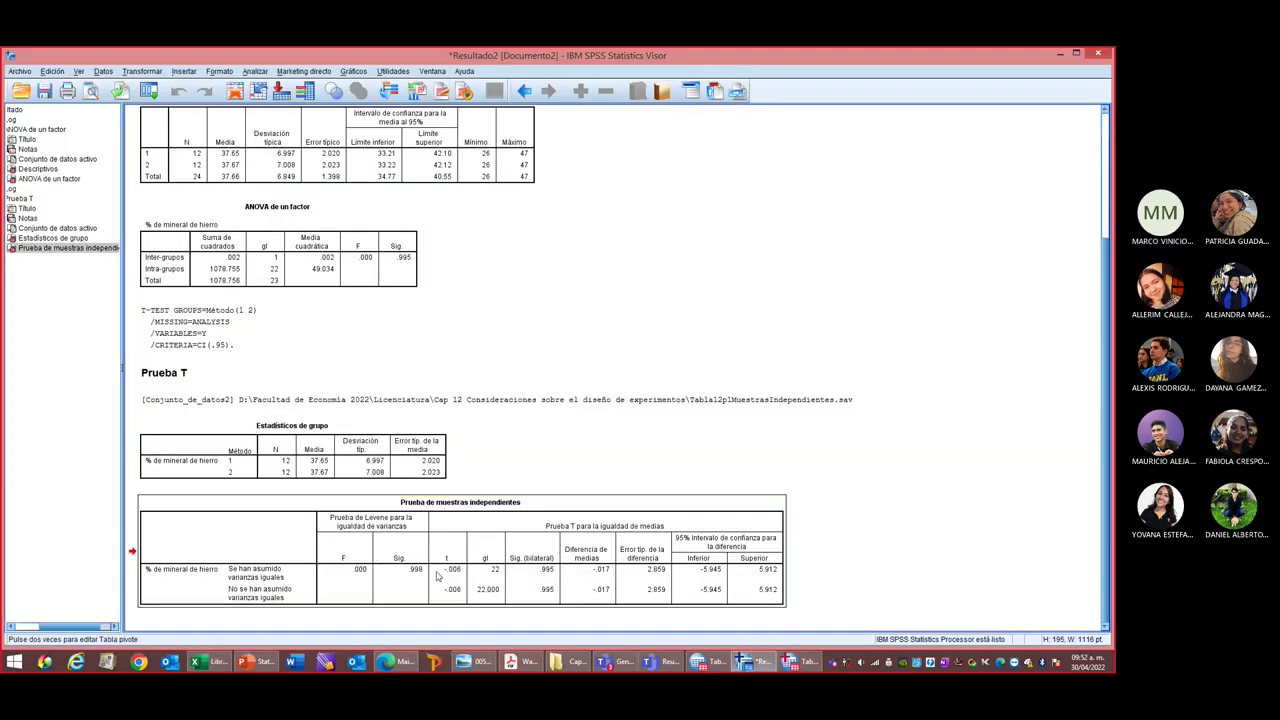
right_click(500, 566)
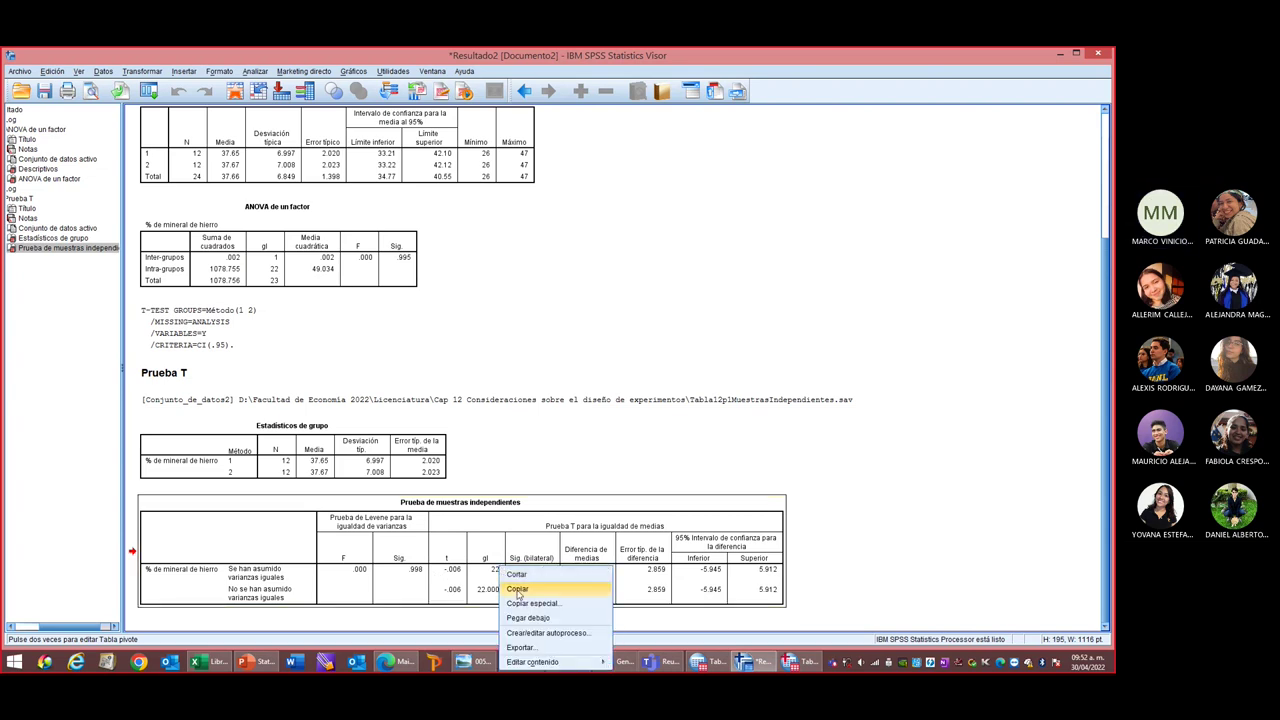
left_click(520, 590)
left_click(212, 662)
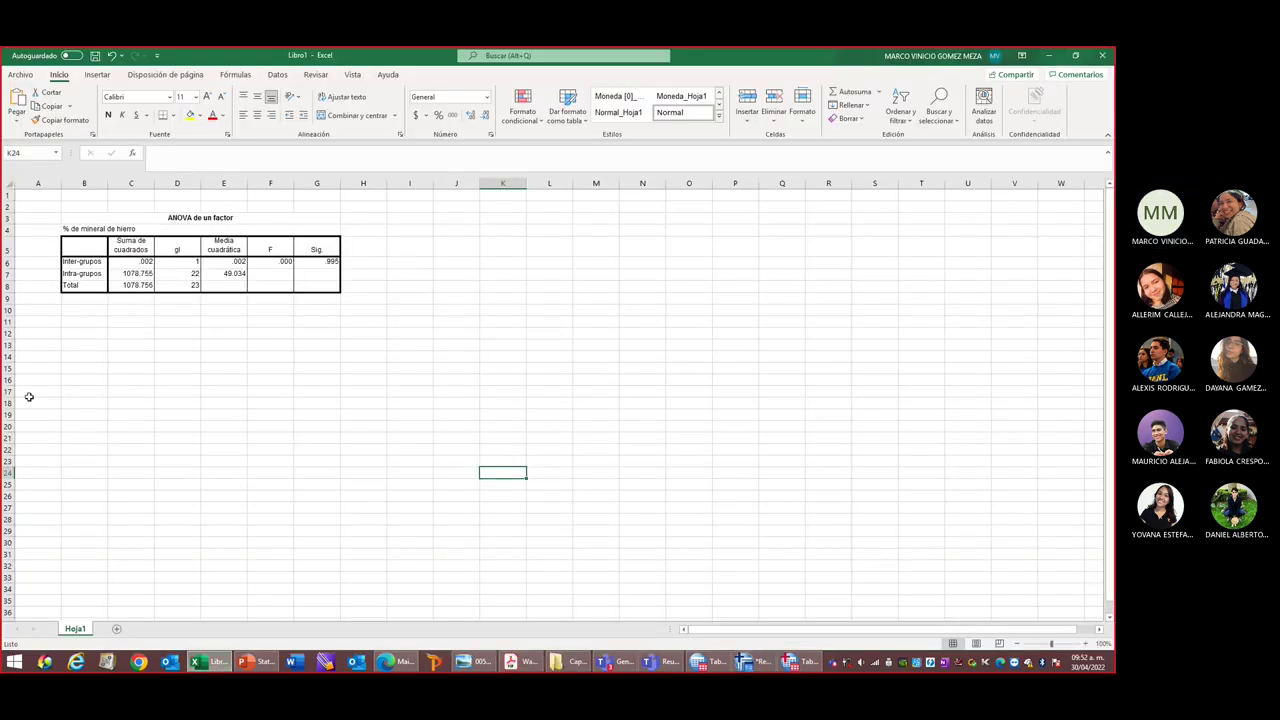
right_click(72, 357)
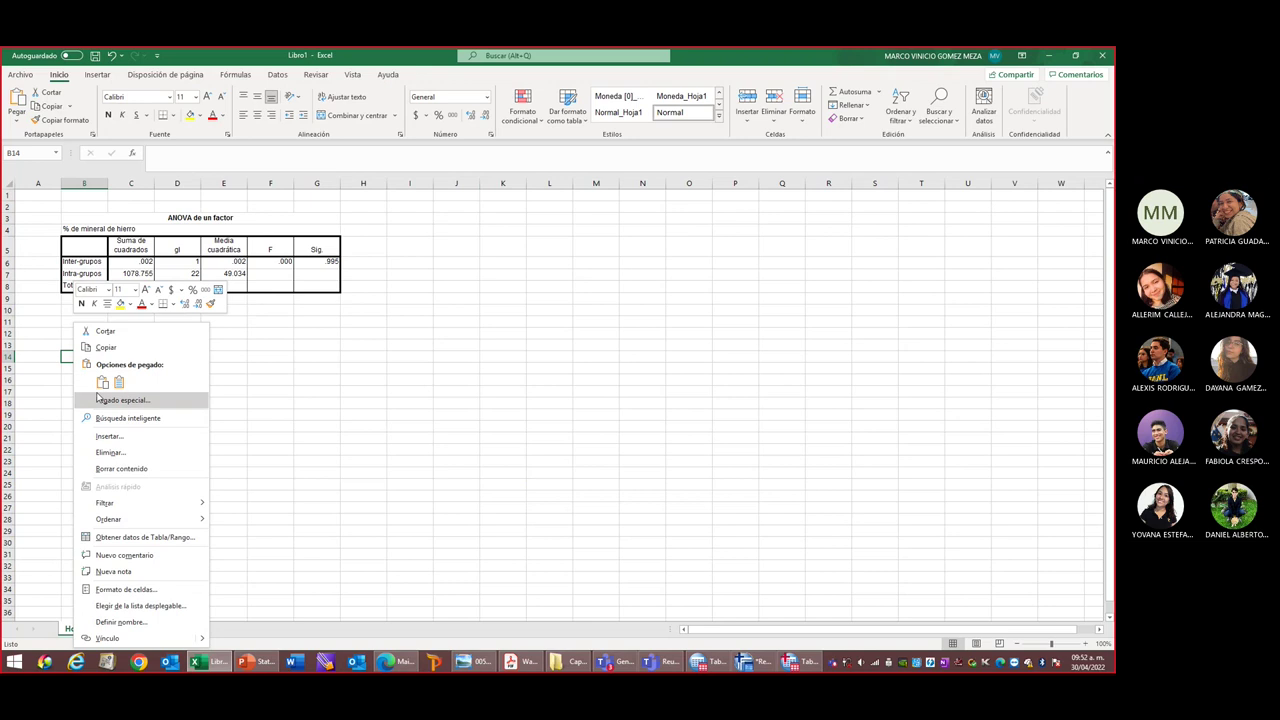
left_click(96, 384)
Show the ANOVA table's F value in cell F6 with nine decimals.
left_click(287, 260)
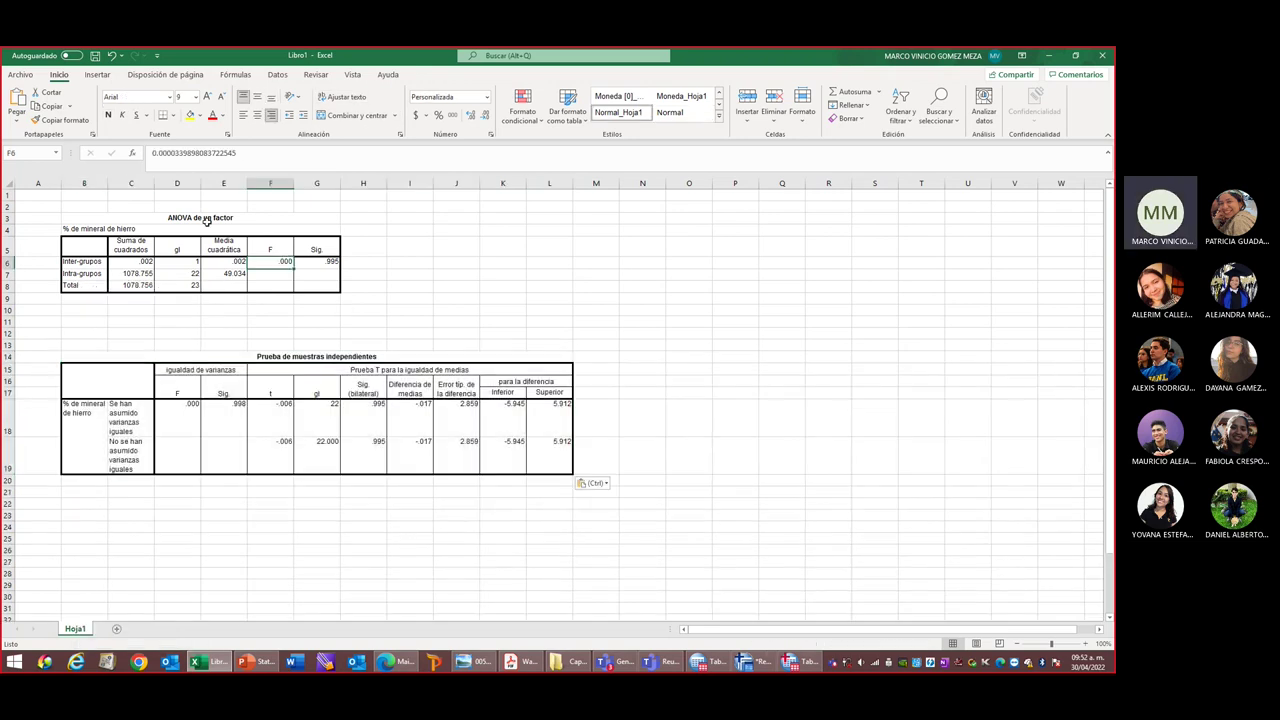
left_click(1100, 630)
left_click(1088, 643)
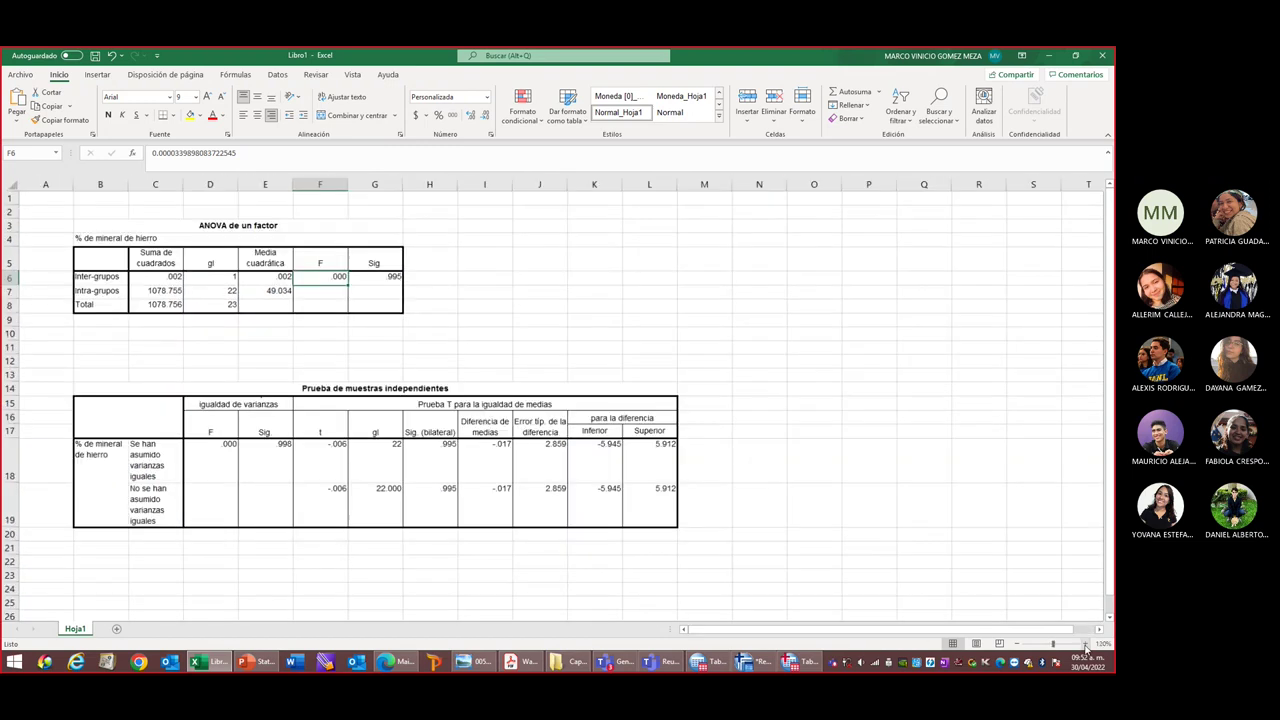
left_click(1088, 643)
left_click(1087, 644)
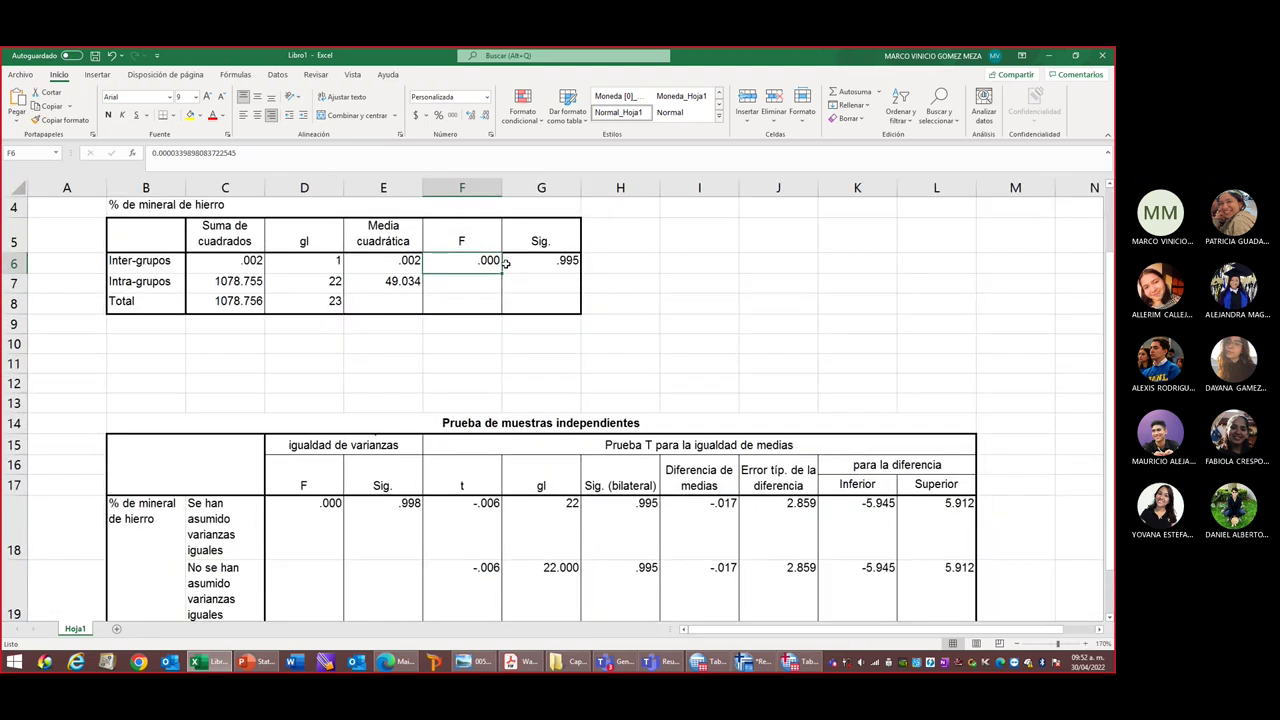
left_click(485, 117)
left_click(470, 117)
left_click(470, 117)
left_click(470, 117)
left_click(470, 117)
left_click(470, 117)
left_click(470, 117)
left_click(470, 117)
left_click(470, 117)
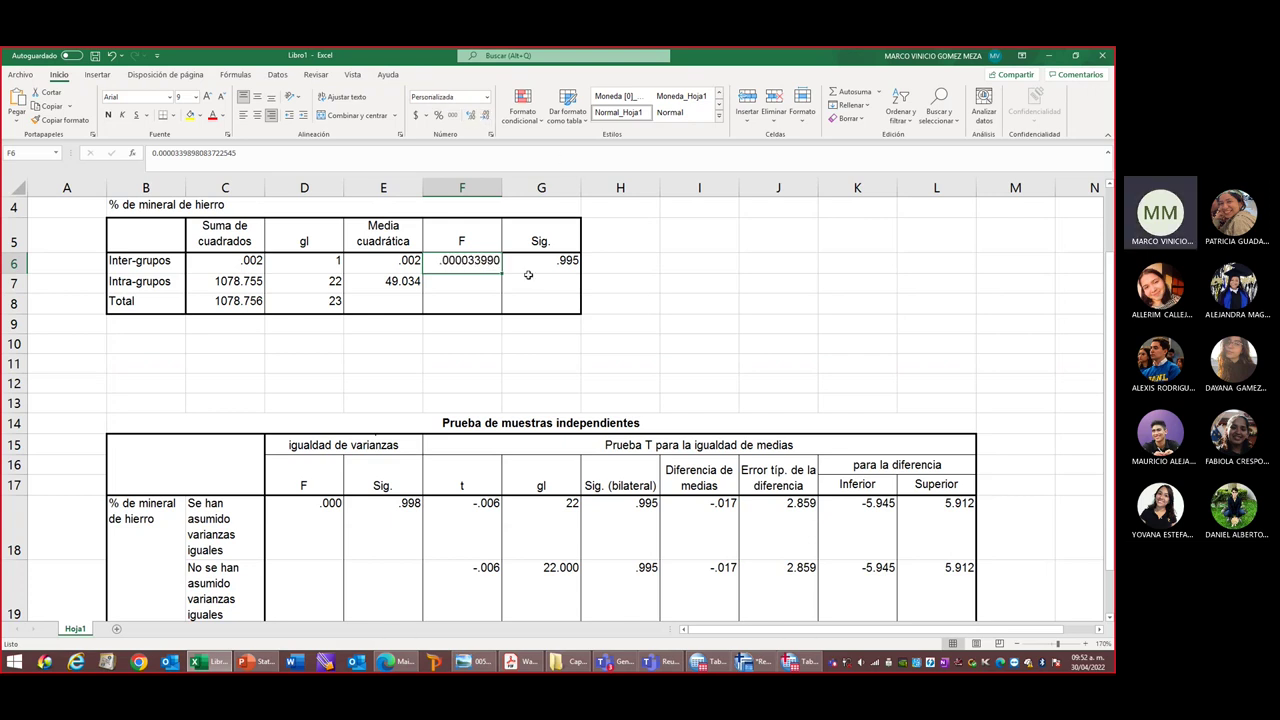
Give the F value in cell F6 a red font and a yellow fill.
left_click(216, 119)
left_click(178, 116)
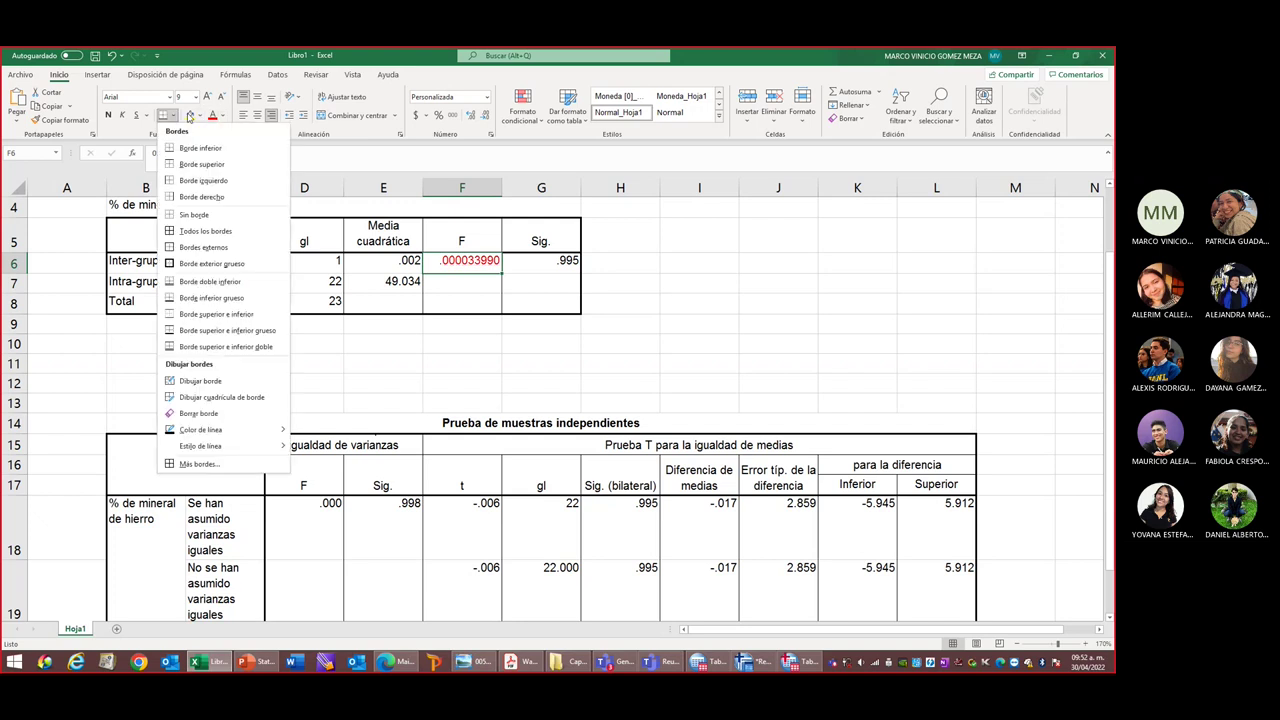
left_click(190, 116)
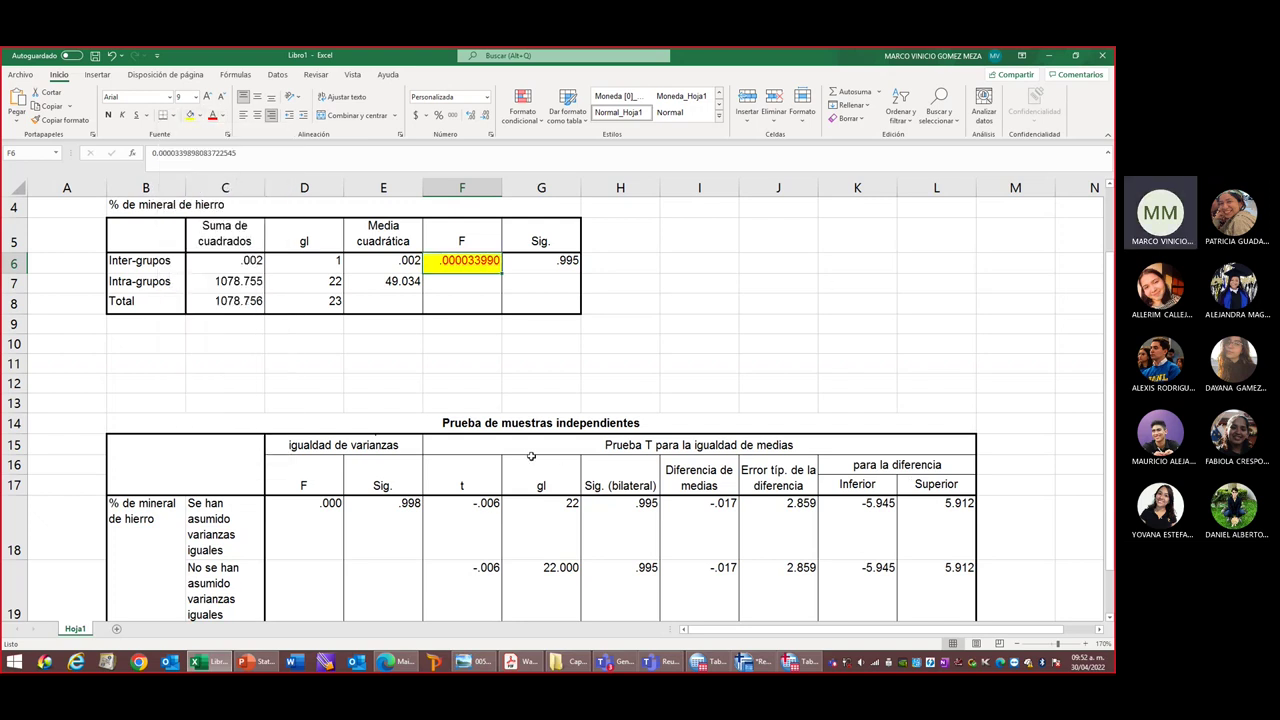
Show the equal-variances t value in cell F18 with six decimals.
left_click(477, 514)
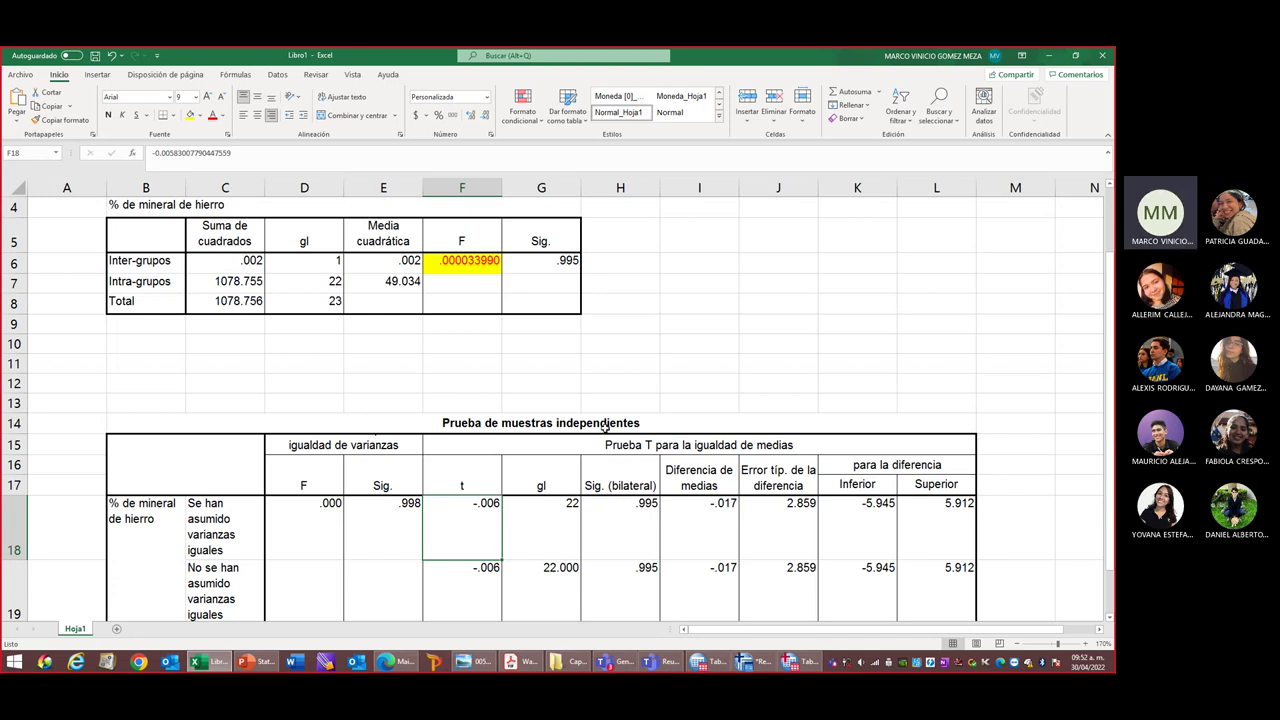
left_click(471, 117)
left_click(471, 117)
left_click(471, 117)
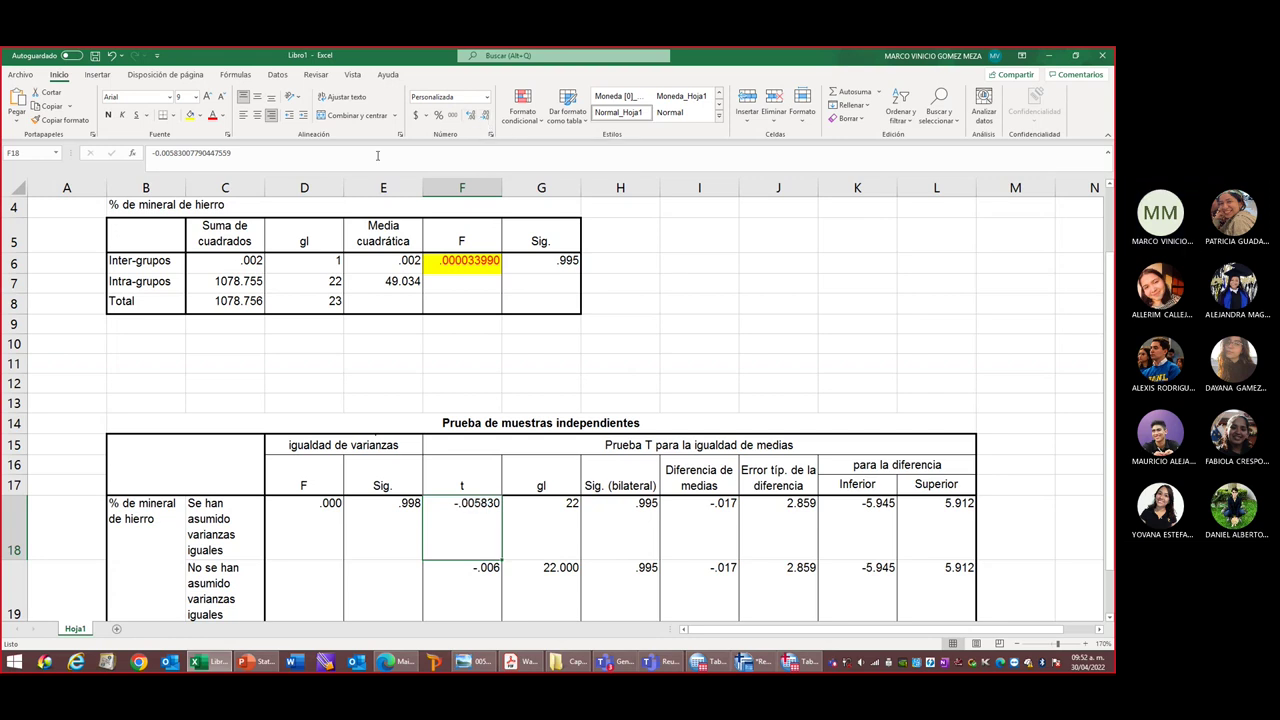
Highlight the t value in cell F18 with a light gold fill and a black font.
left_click(222, 115)
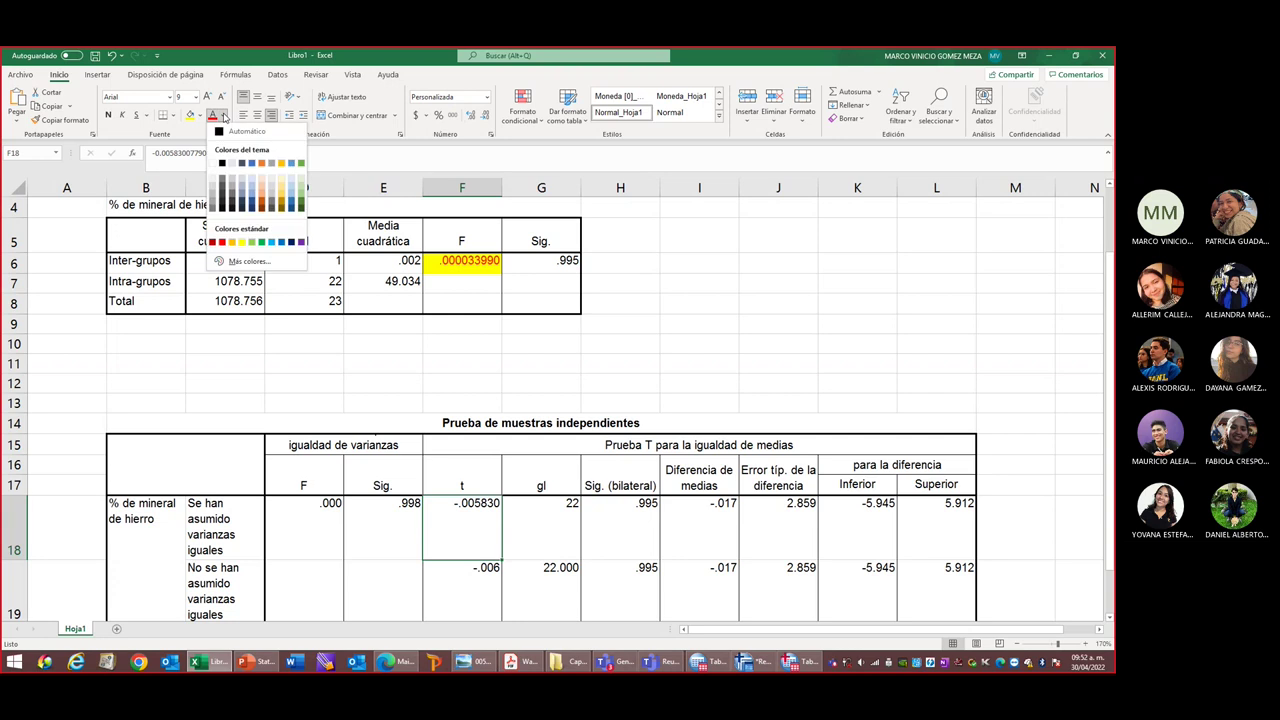
left_click(301, 164)
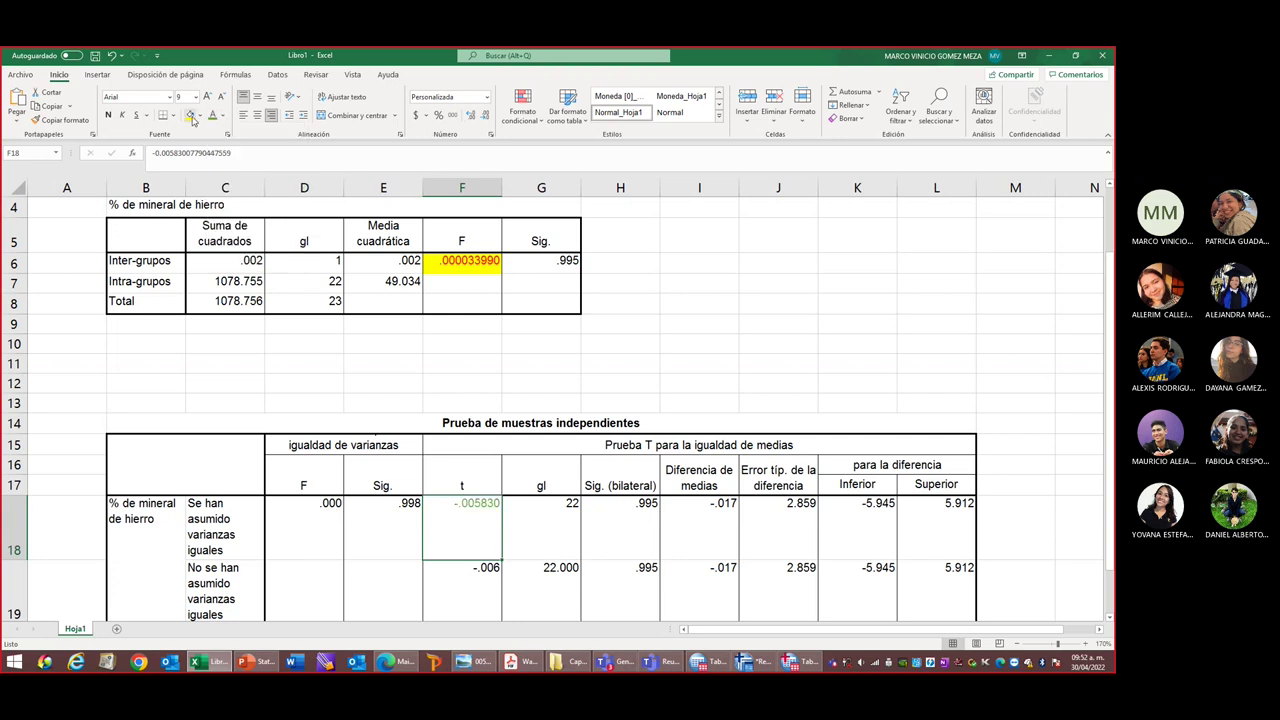
left_click(200, 116)
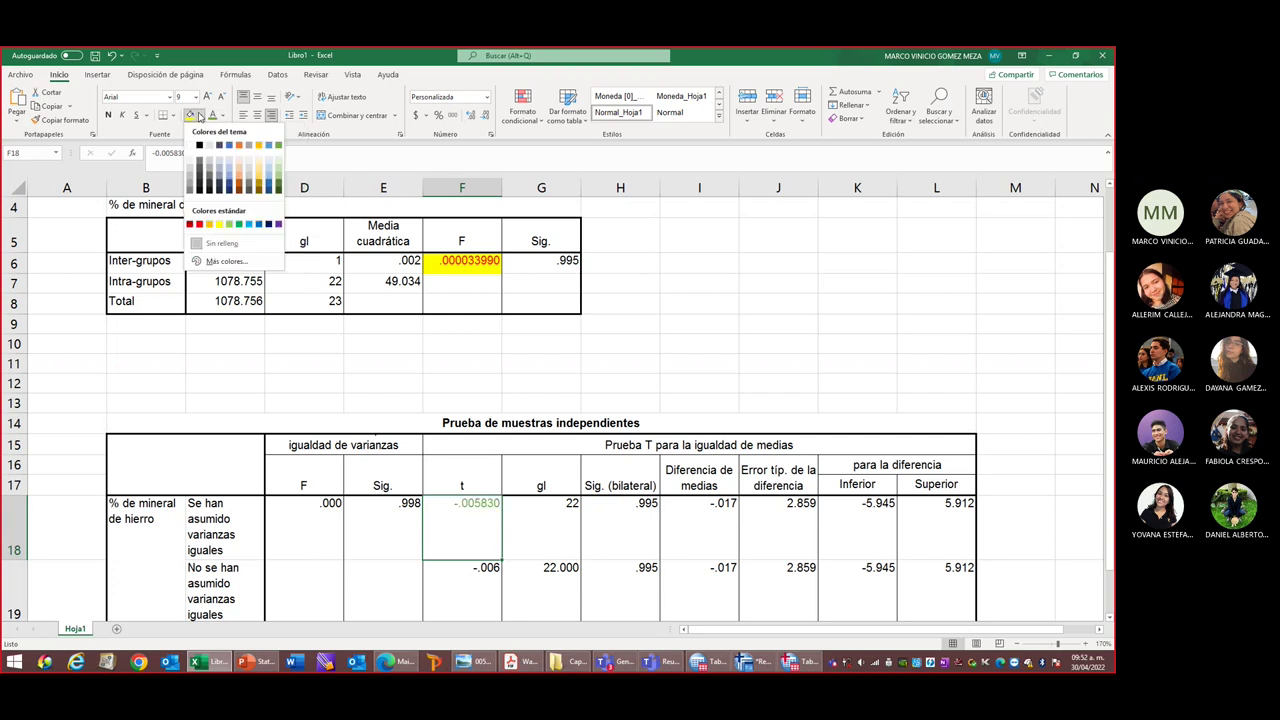
left_click(260, 162)
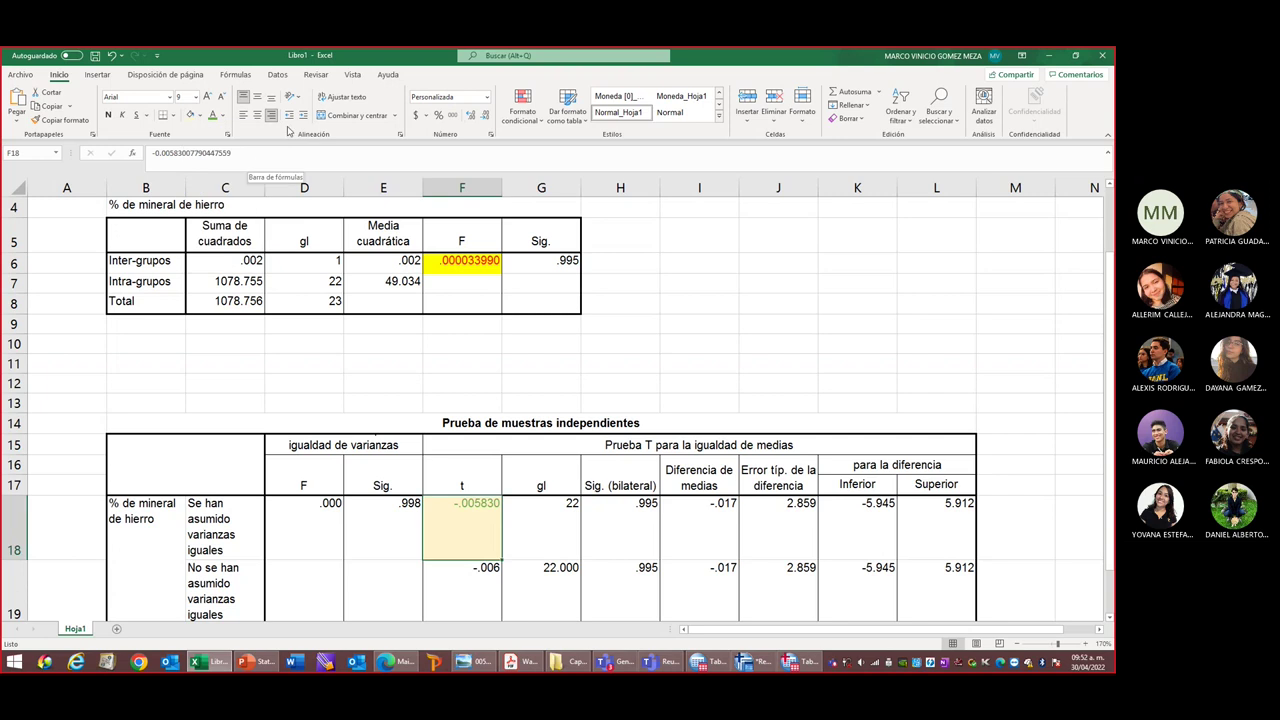
left_click(222, 116)
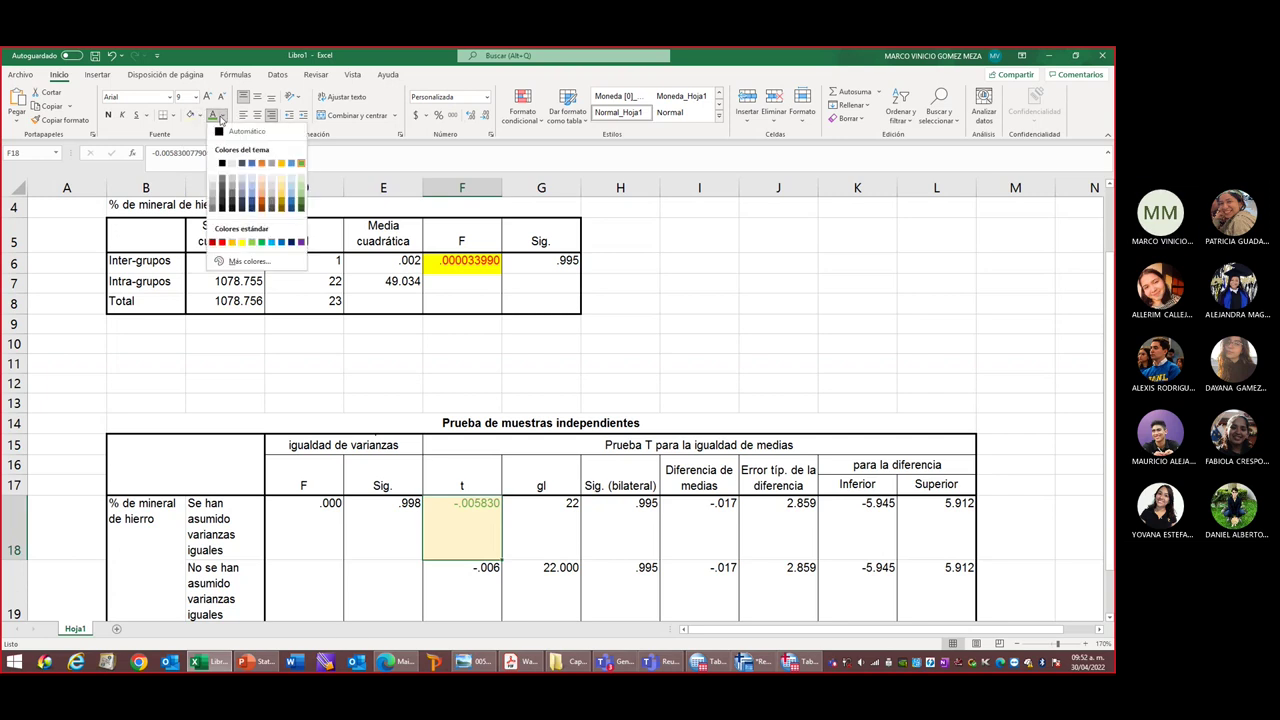
left_click(227, 152)
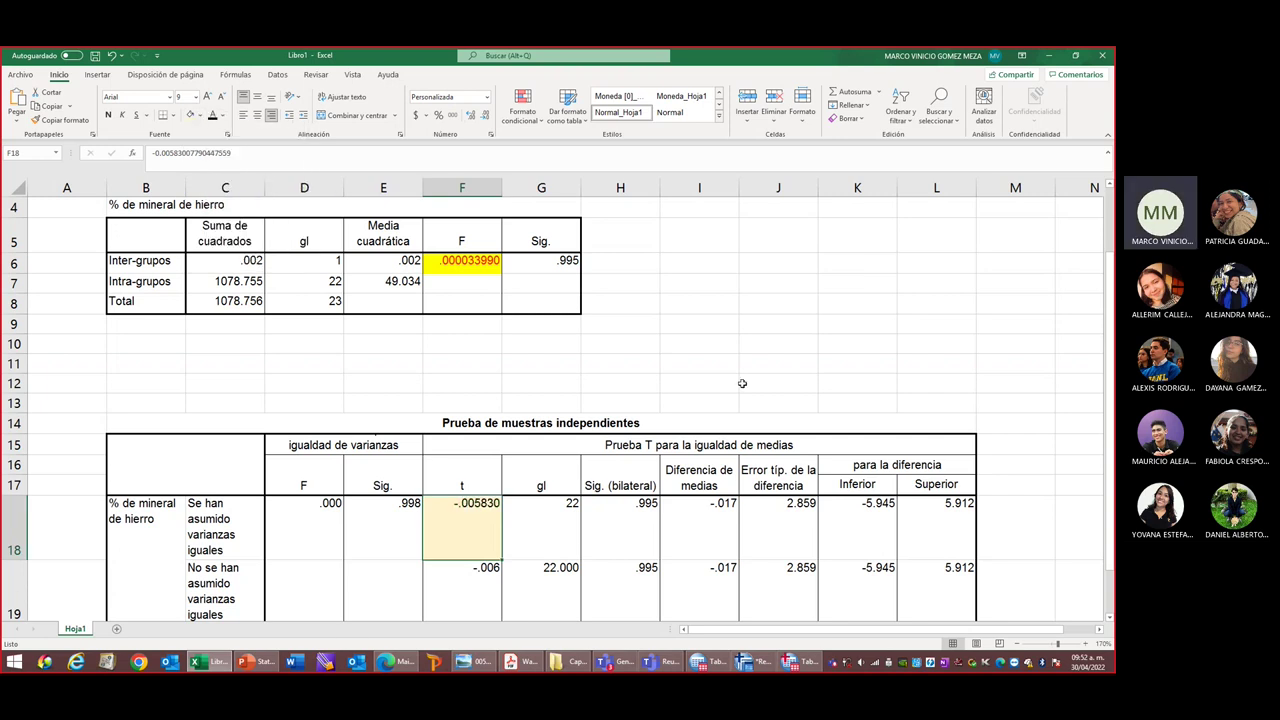
Try to square the t value by entering the formula =A1*F18 in cell I11.
left_click(701, 364)
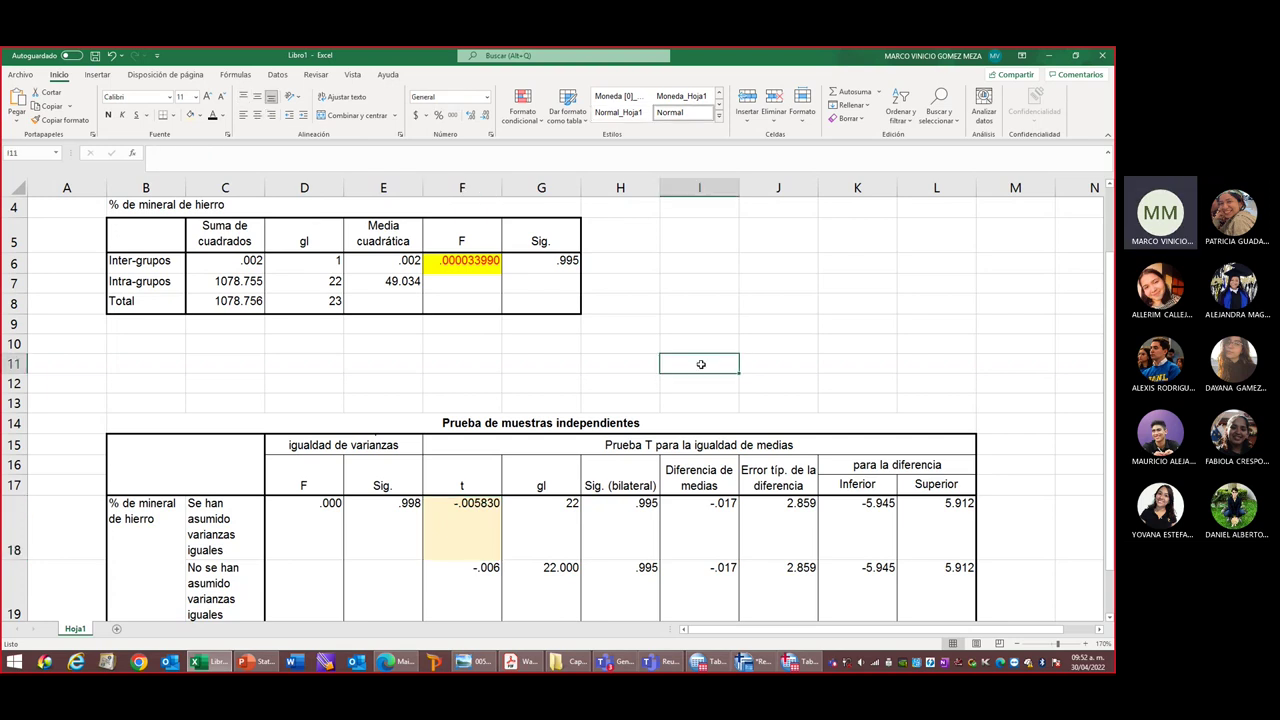
type("=")
left_click(473, 521)
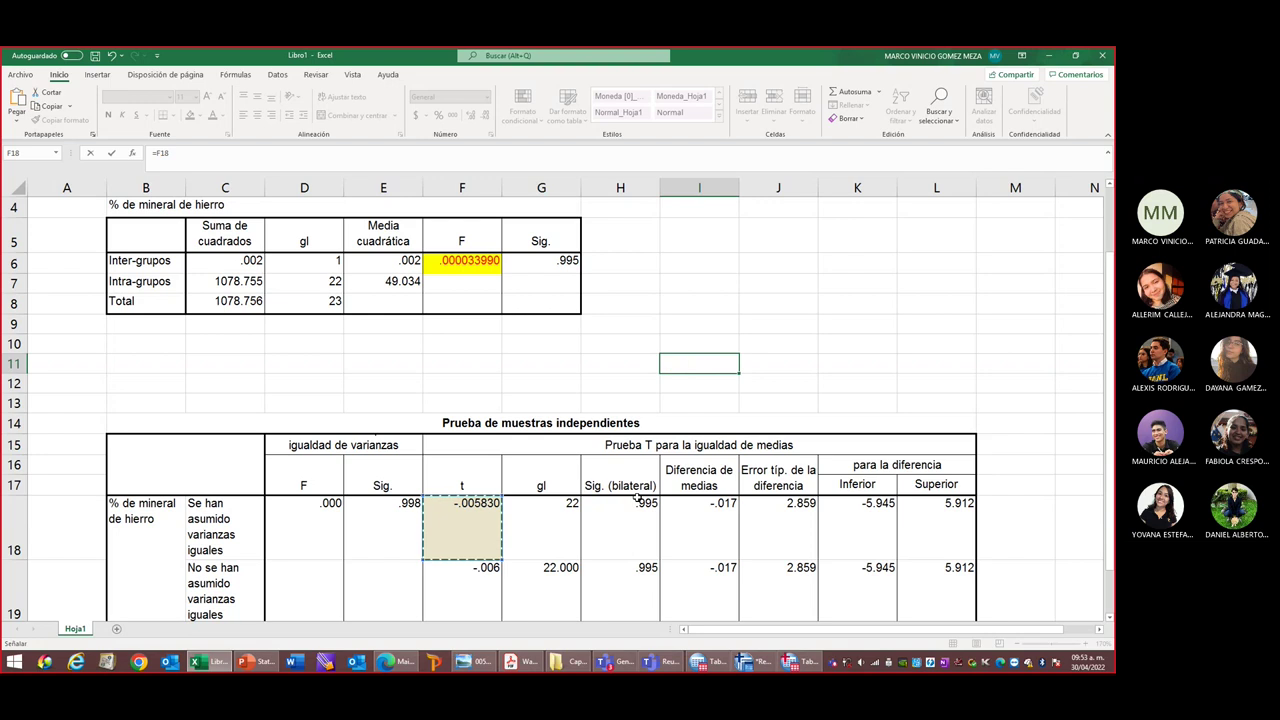
key("Left")
key("Left")
key("Left")
key("Left")
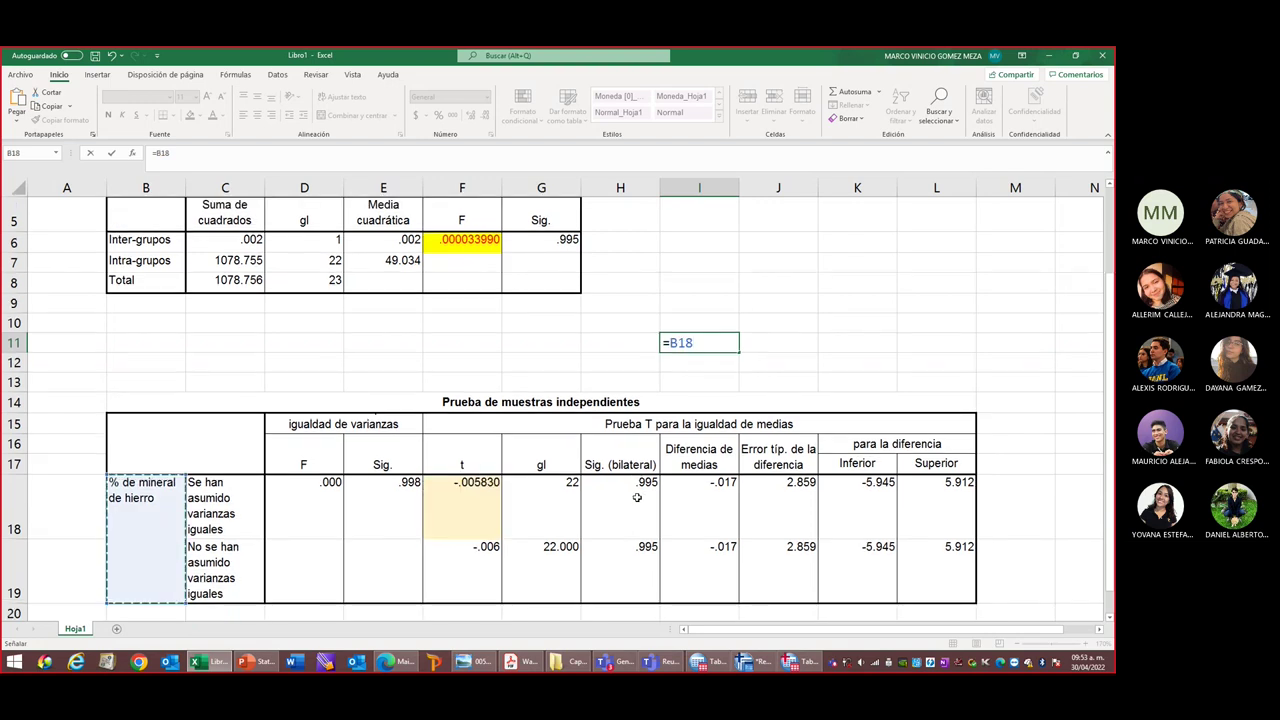
key("Left")
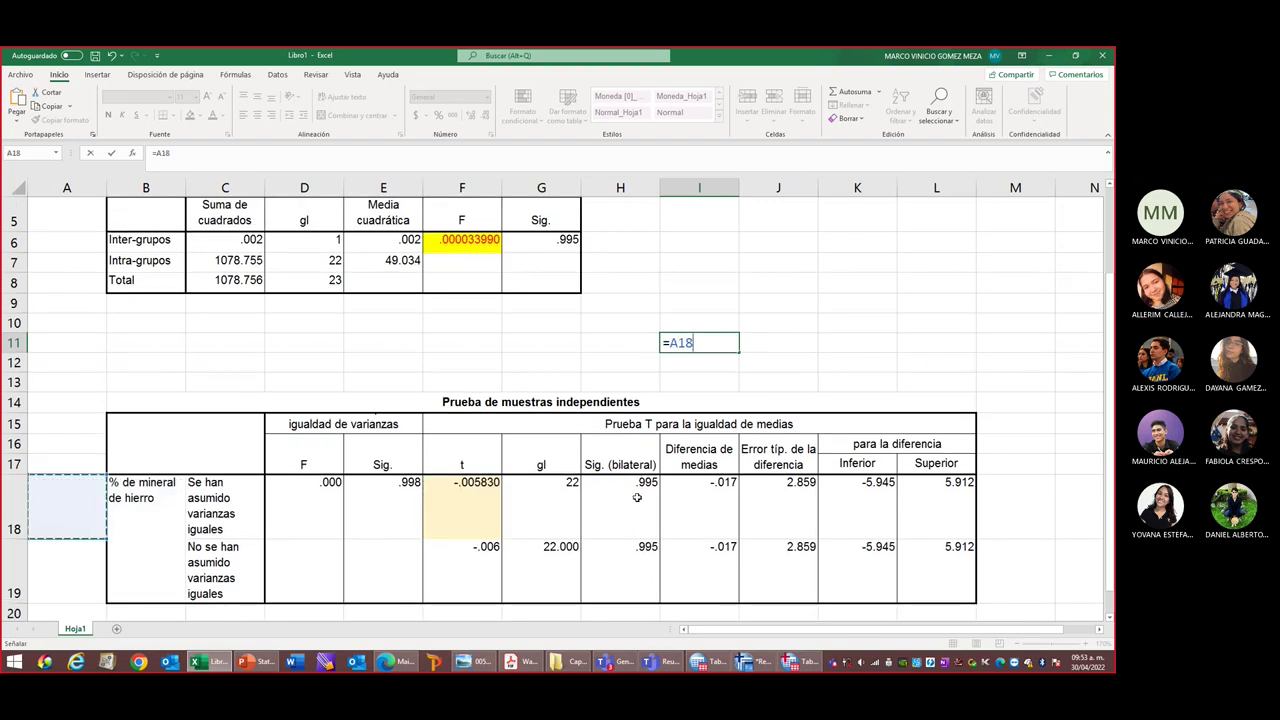
key("ctrl+Down")
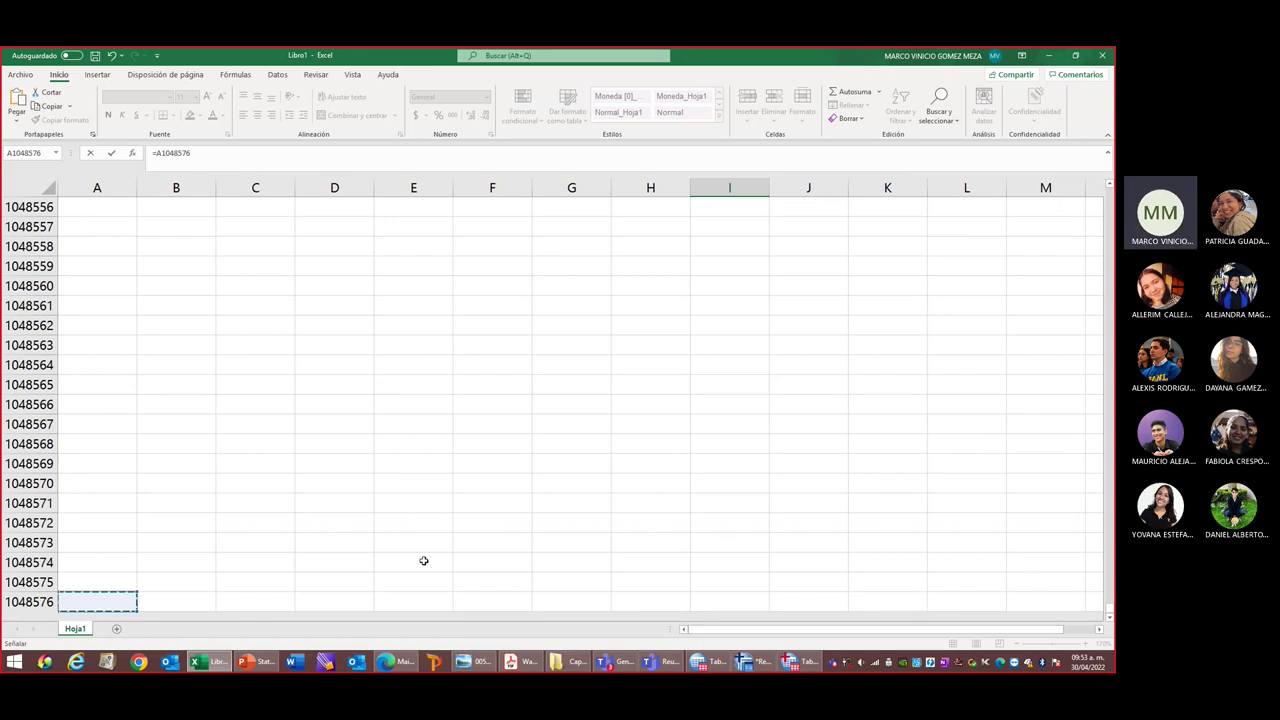
left_click(127, 566)
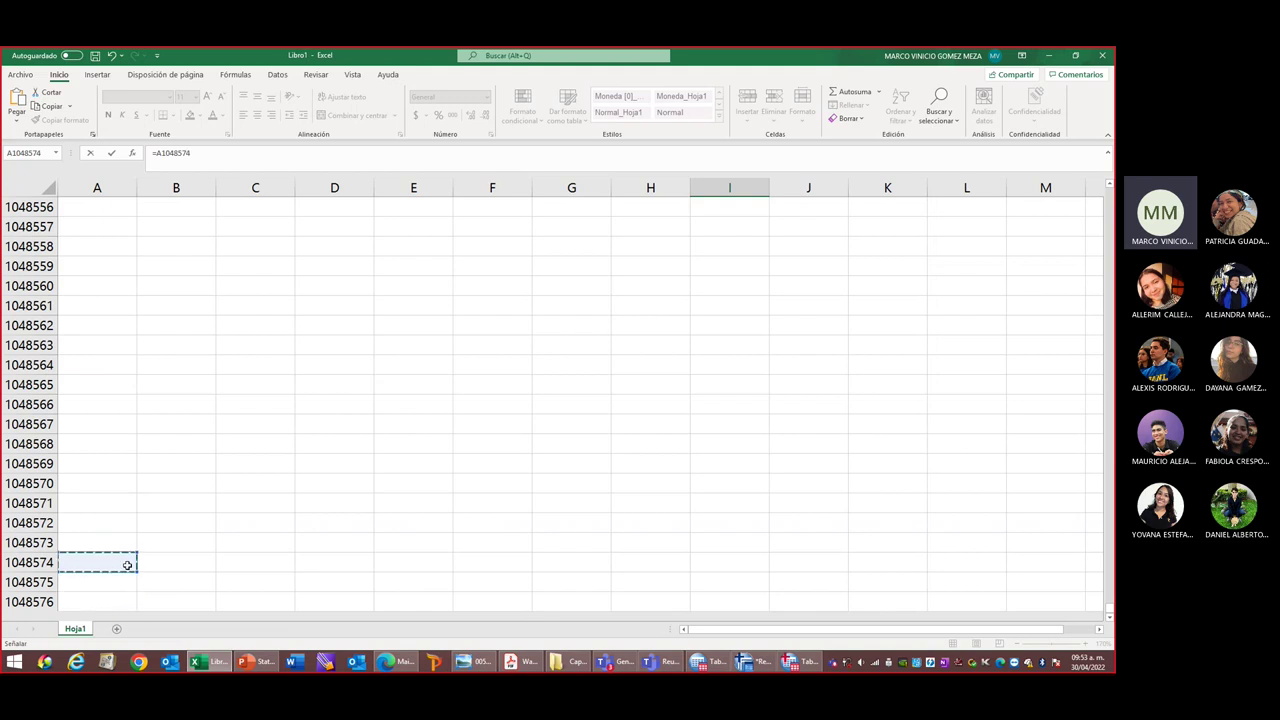
key("ctrl+Up")
type("*")
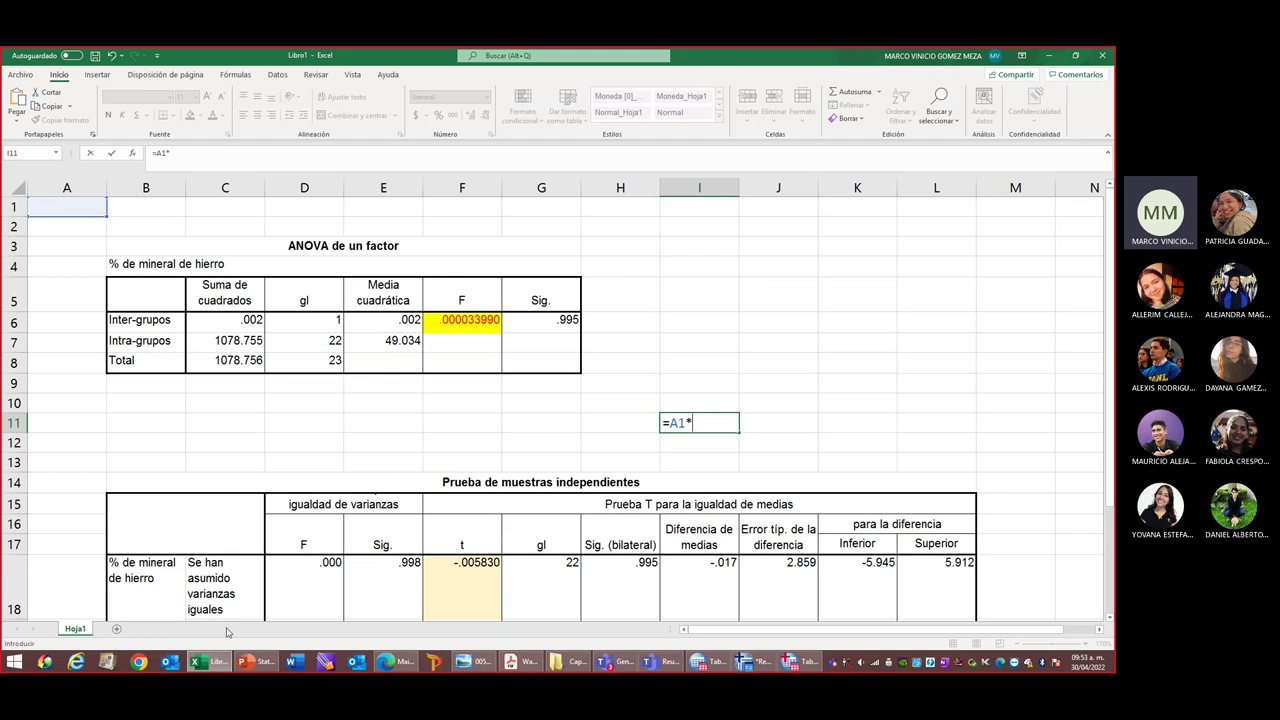
left_click(486, 566)
key("Return")
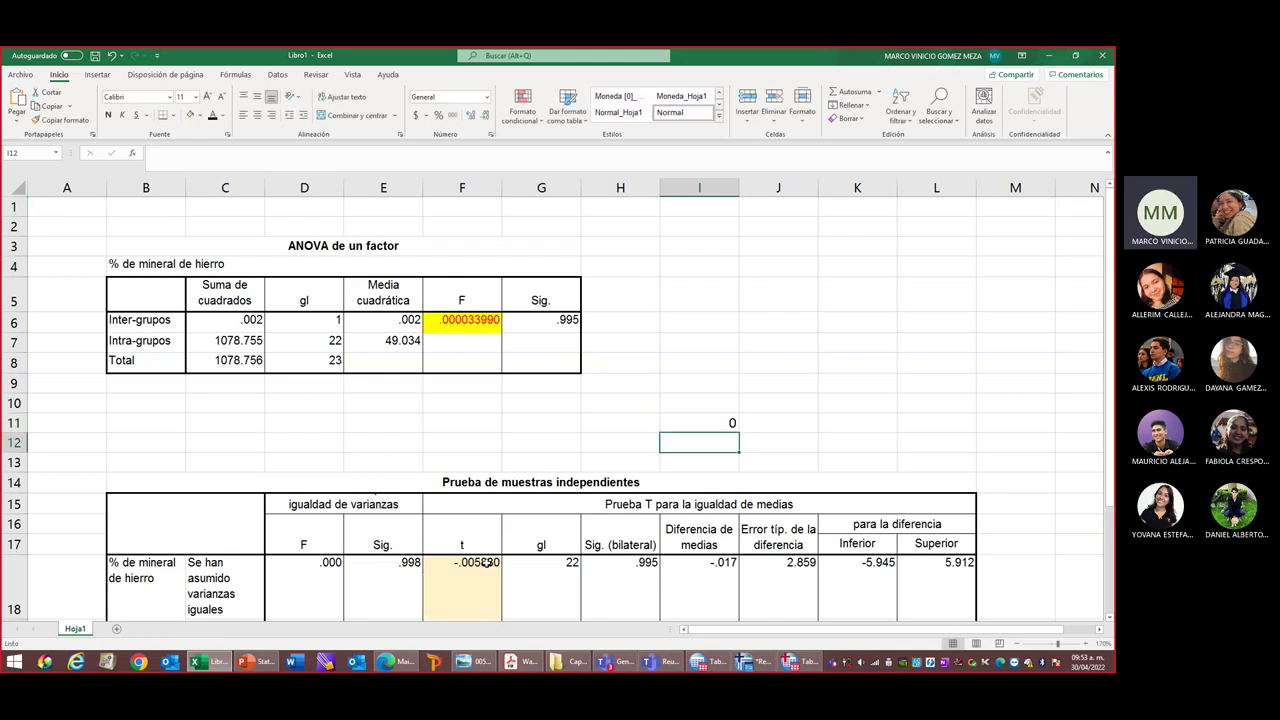
Show the result in cell I11 with 16 decimals.
left_click(718, 426)
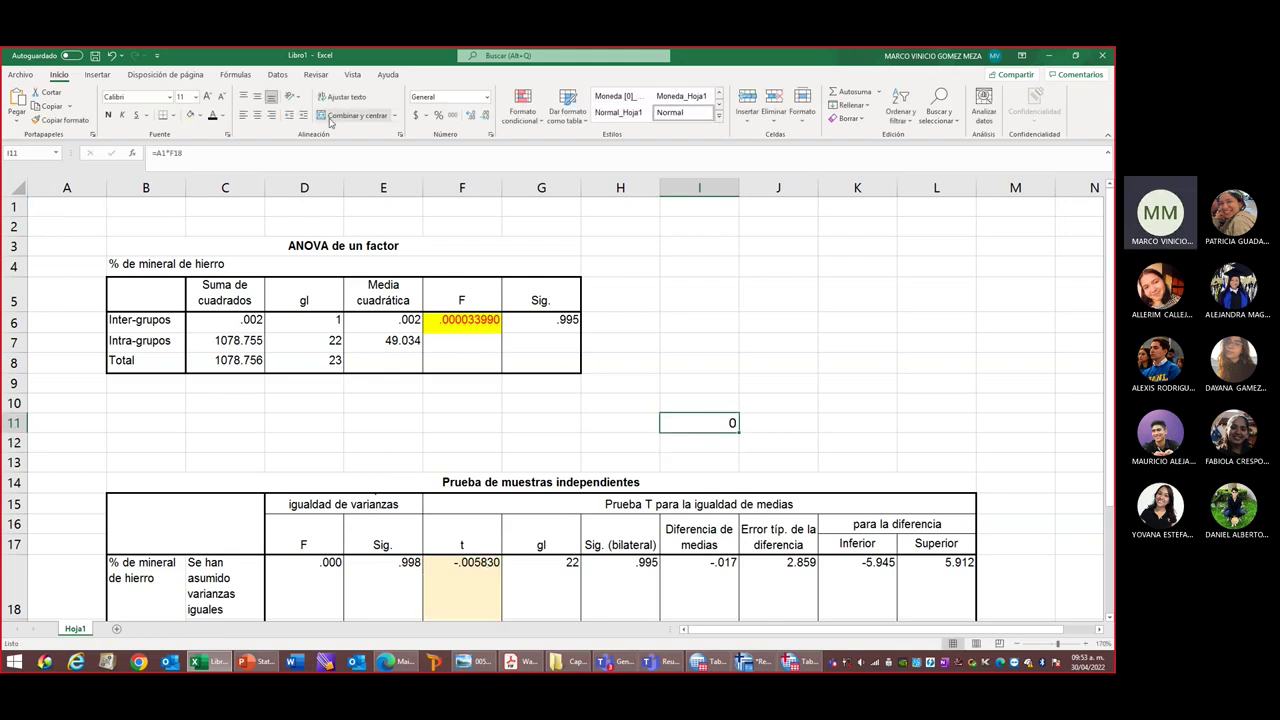
left_click(467, 117)
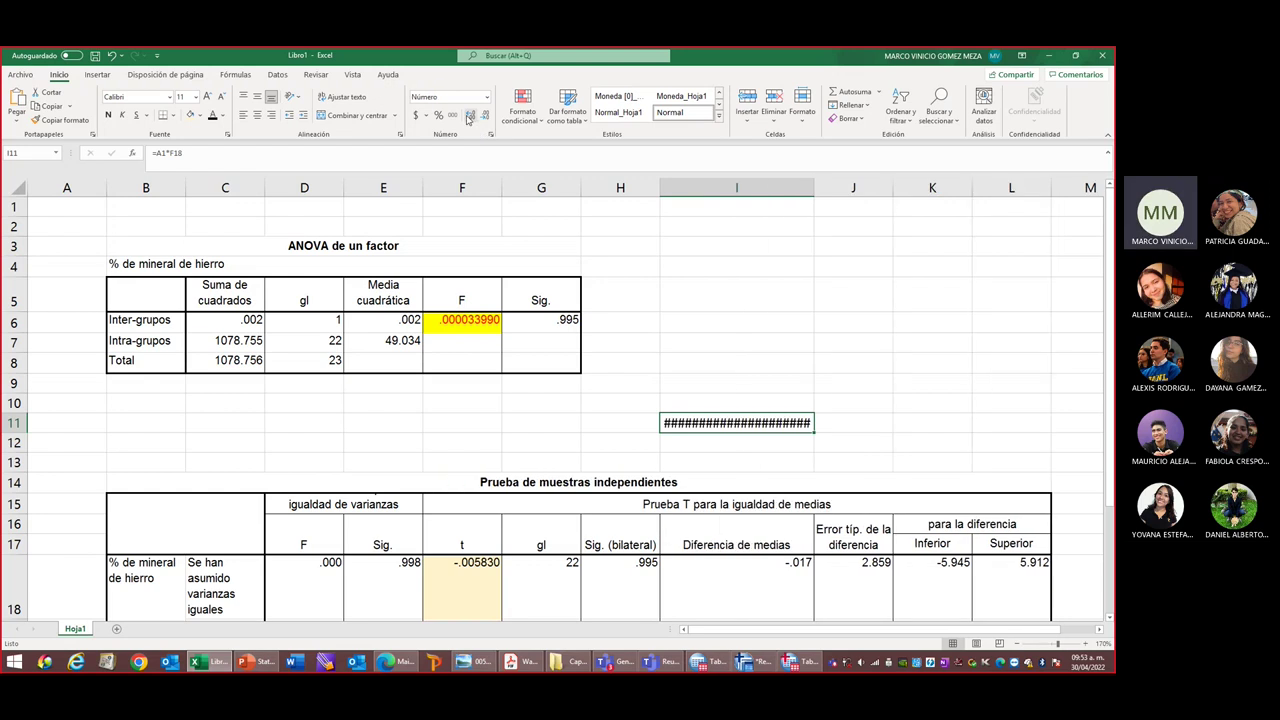
left_click(486, 121)
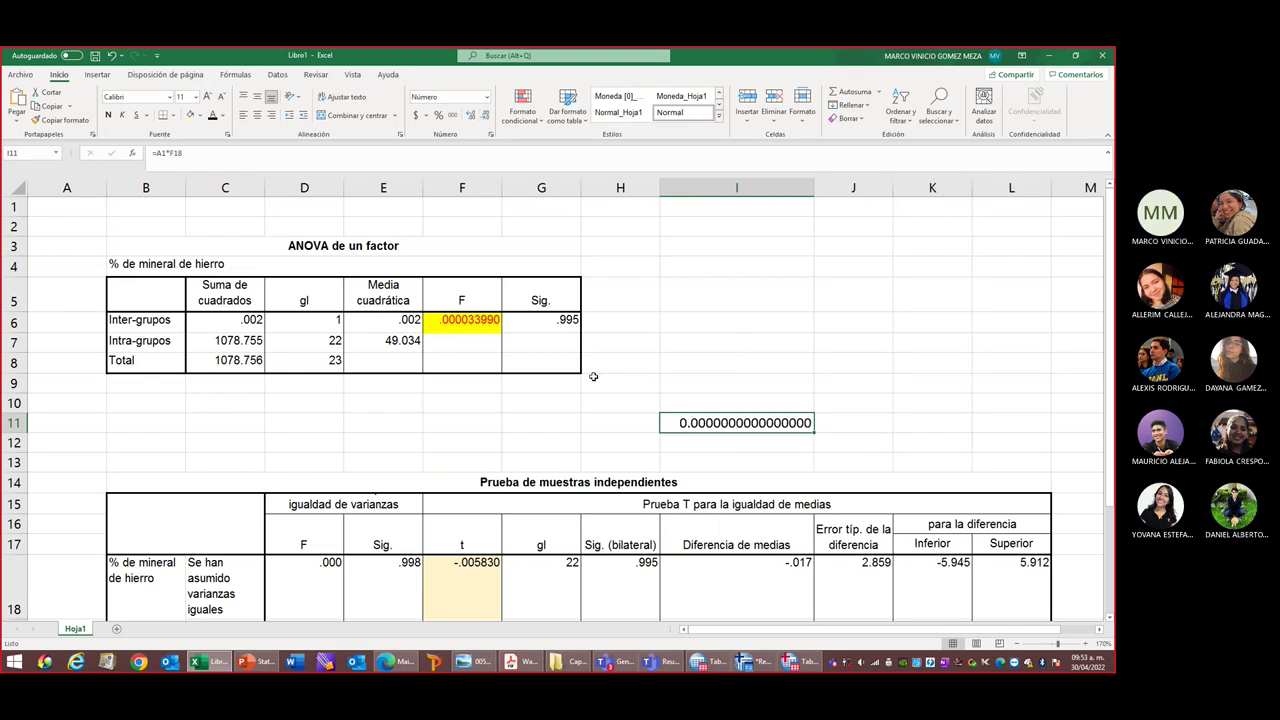
Remove the F18 reference from the formula in cell I11 and re-enter it as =A1*F18.
double_click(790, 423)
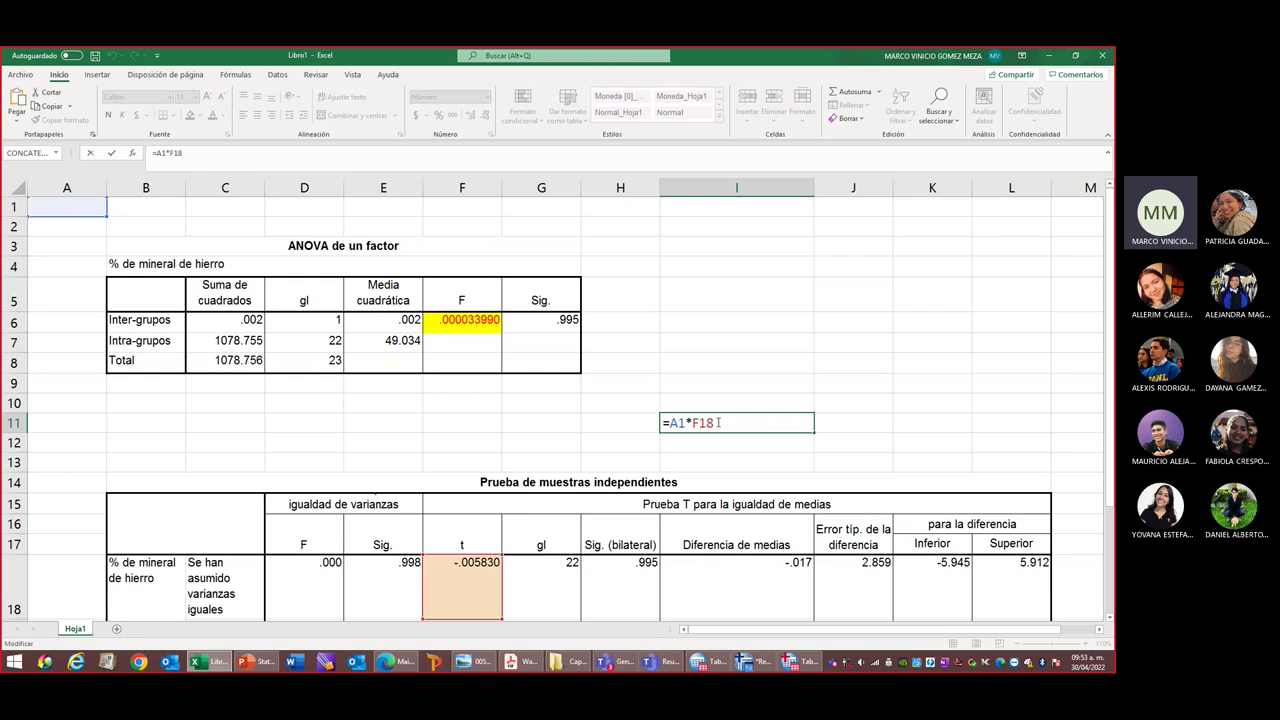
key("BackSpace")
key("BackSpace")
key("BackSpace")
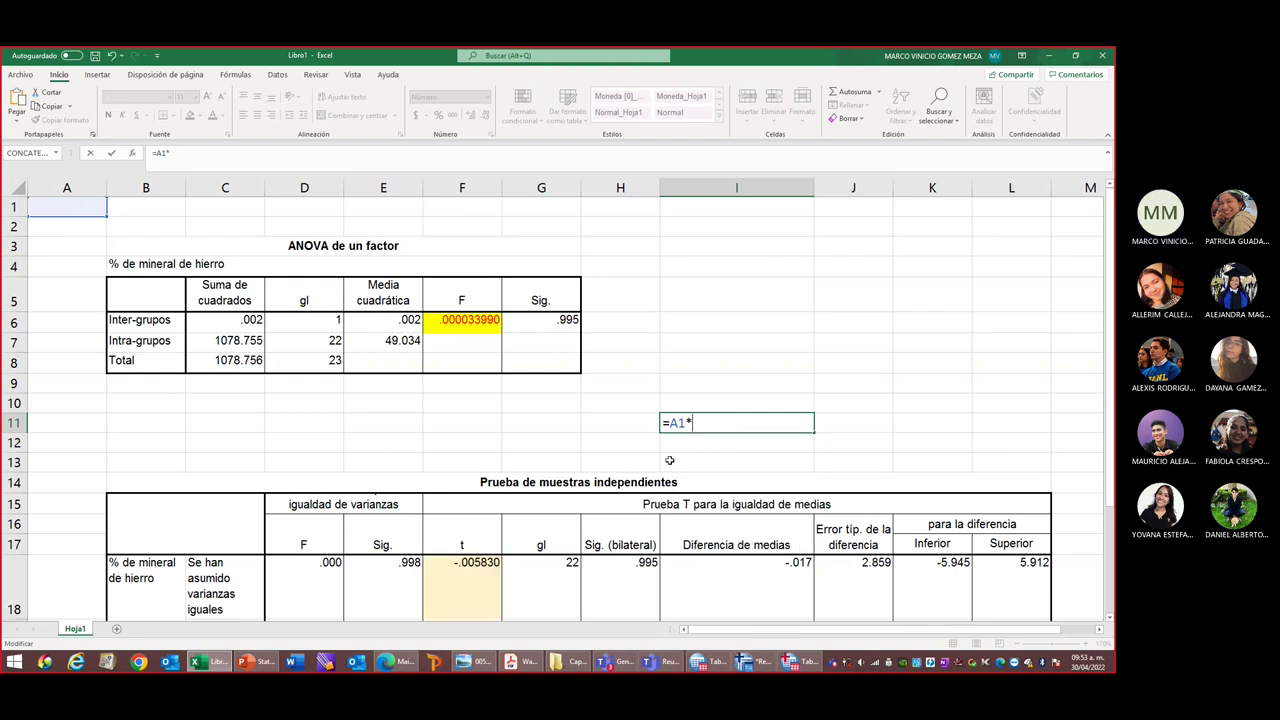
left_click(471, 565)
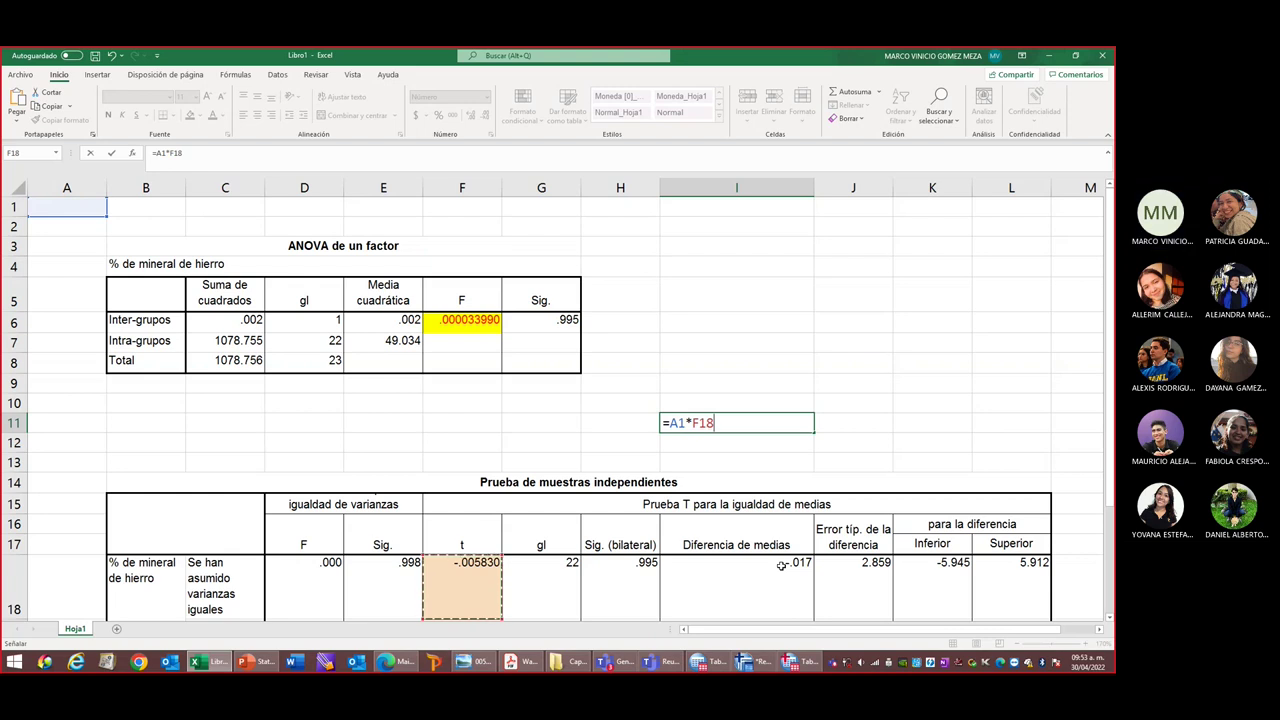
key("Return")
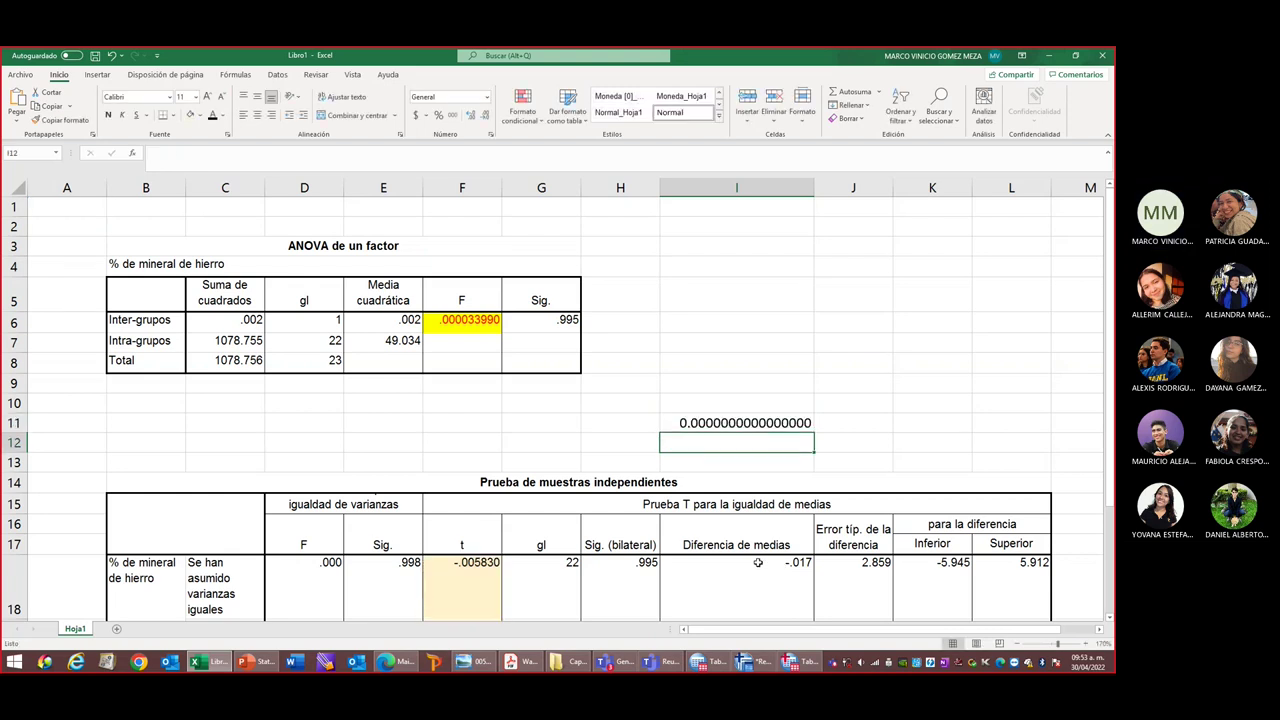
Square the equal-variances t value with the formula =F18^2 in cell I23, below the independent-samples table.
scroll(786, 428, "down", 1)
scroll(786, 428, "down", 2)
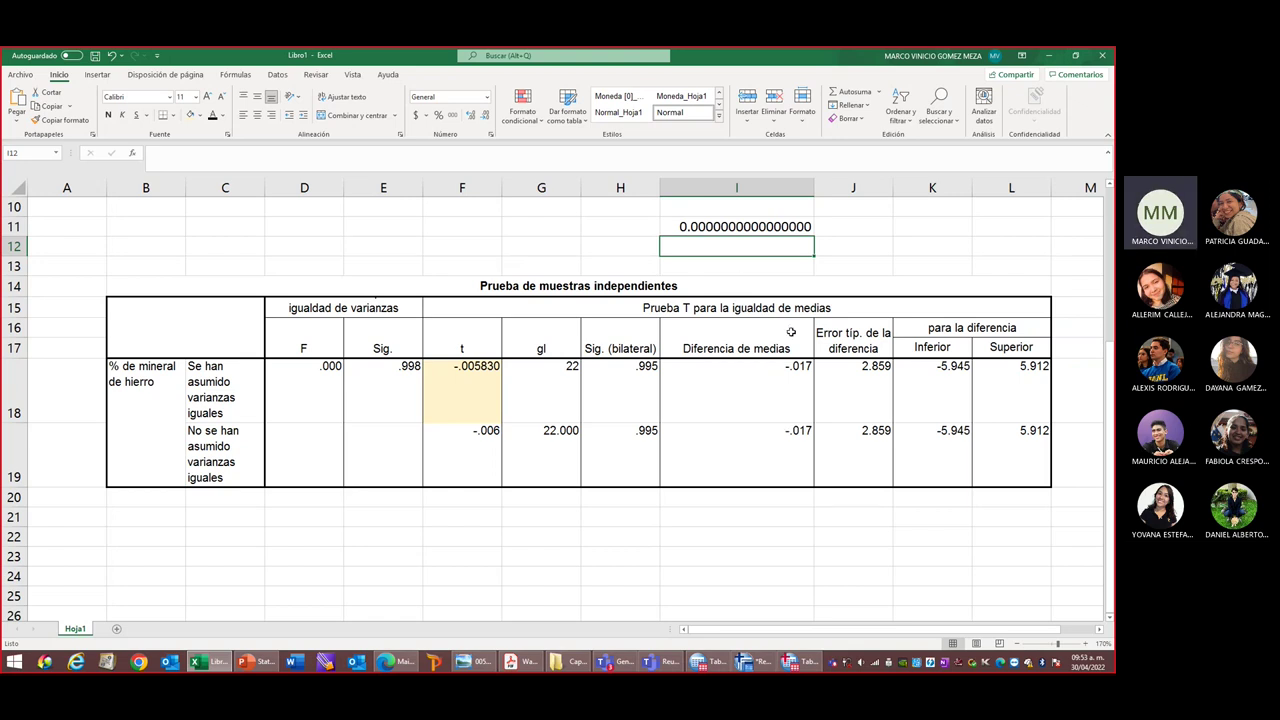
left_click(740, 226)
left_click(690, 558)
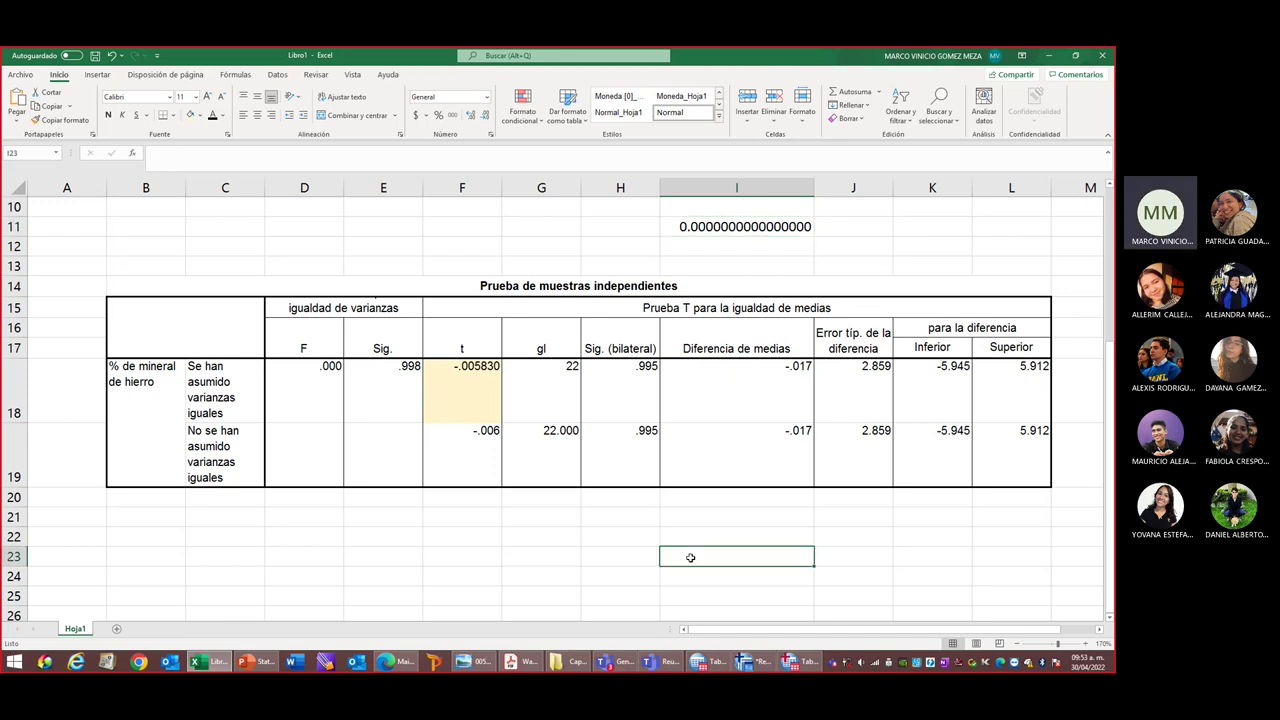
type("=")
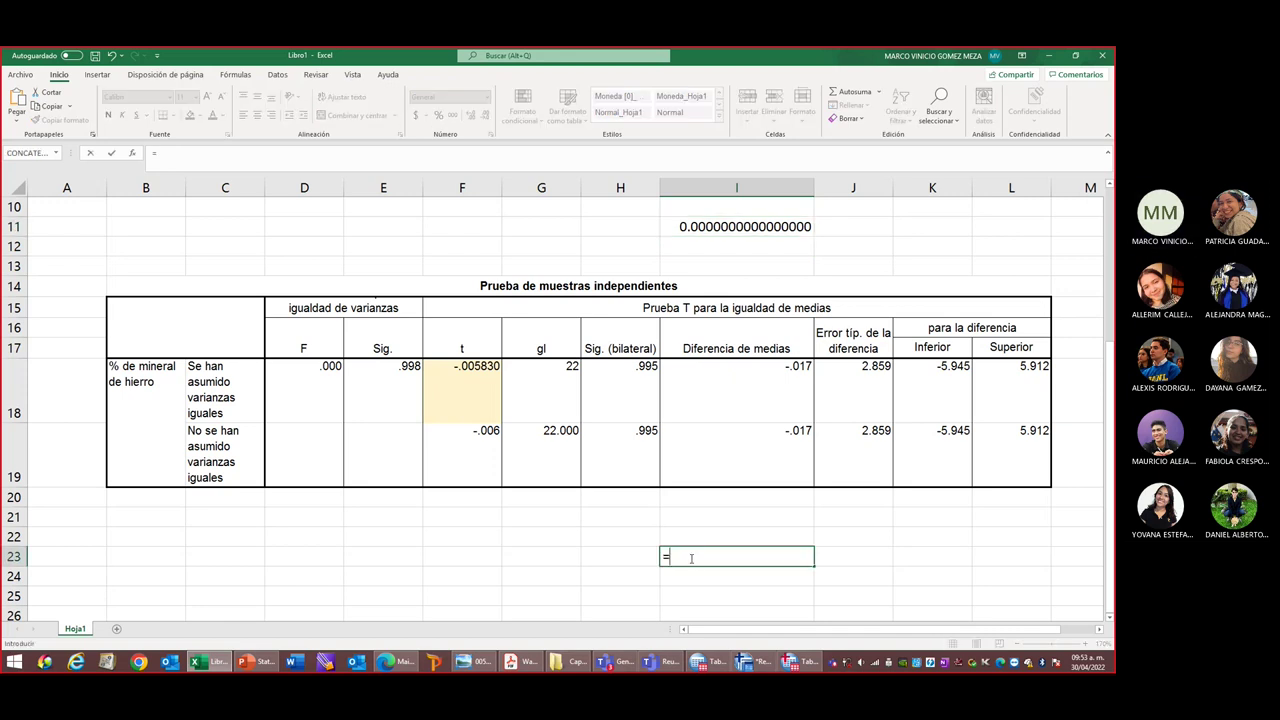
left_click(493, 381)
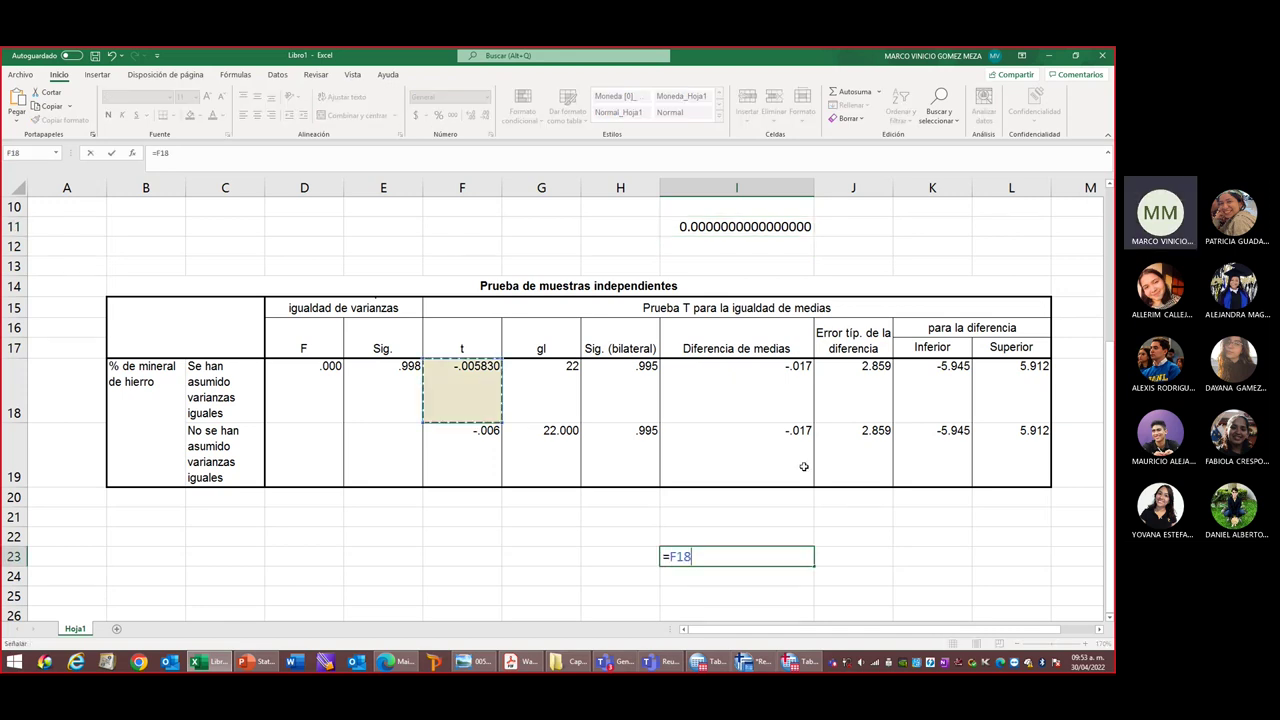
type("^2")
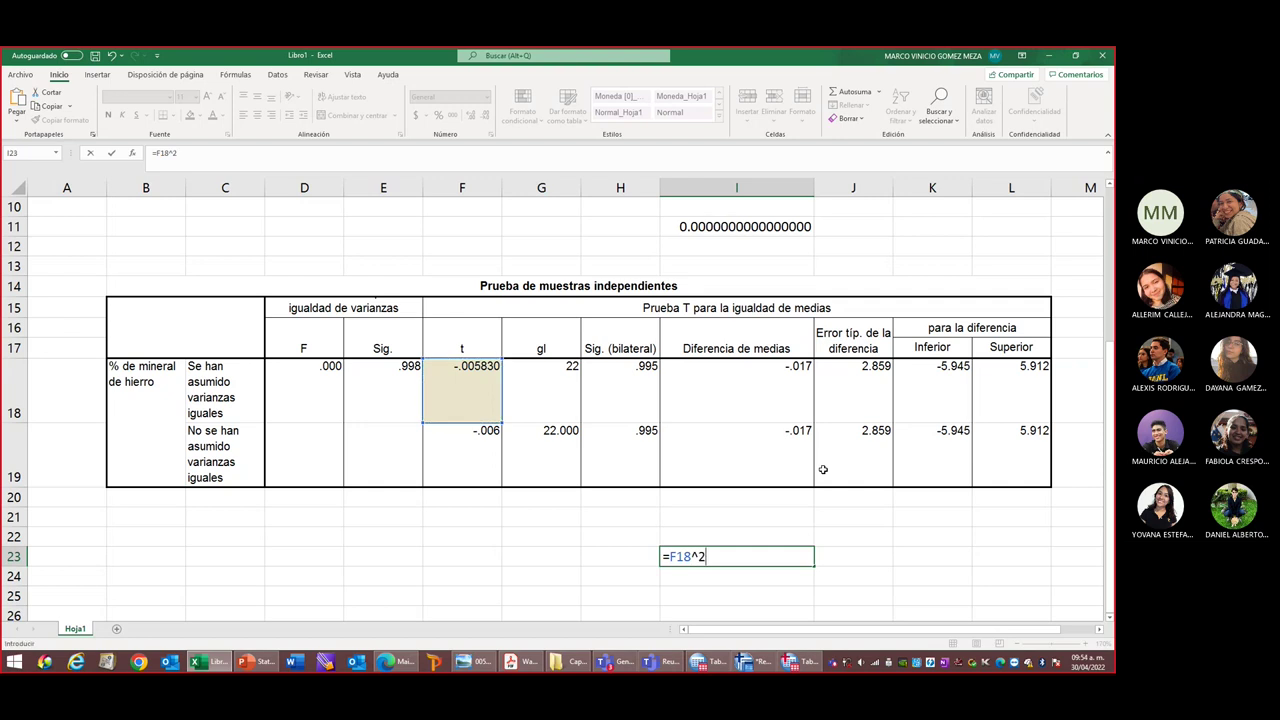
key("Return")
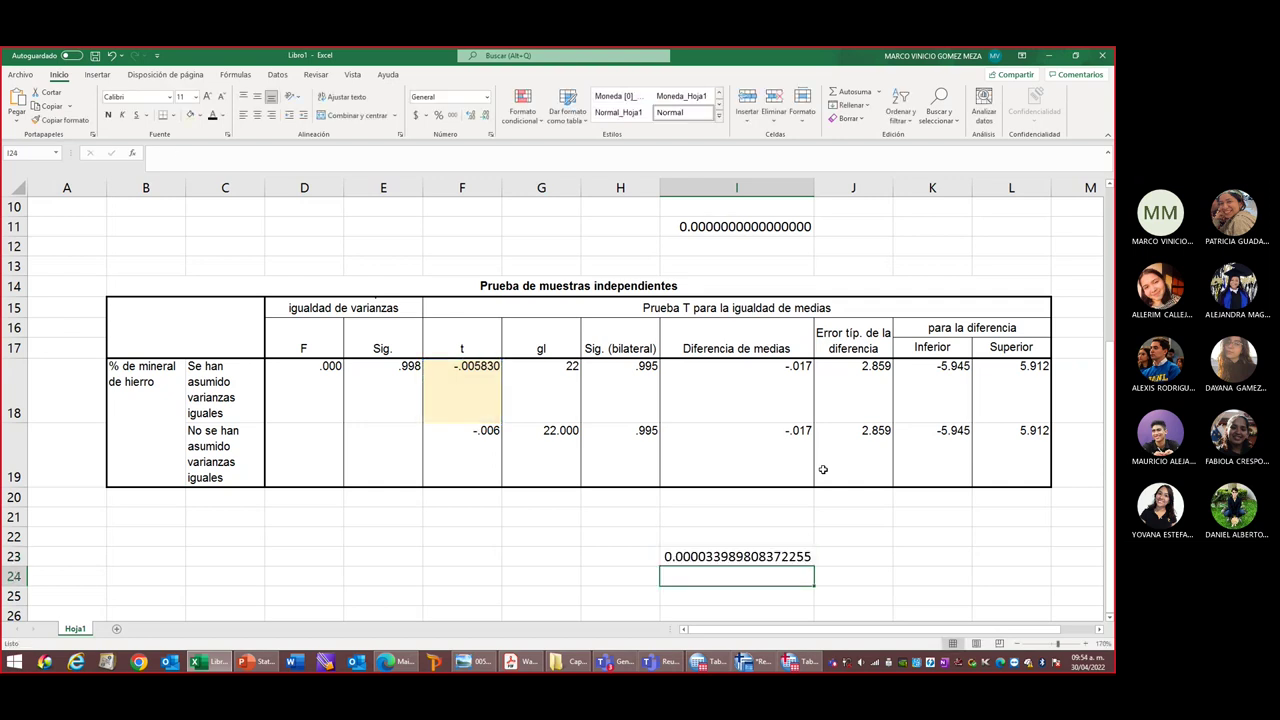
Clear the =A1*F18 formula from cell I11.
left_click(761, 221)
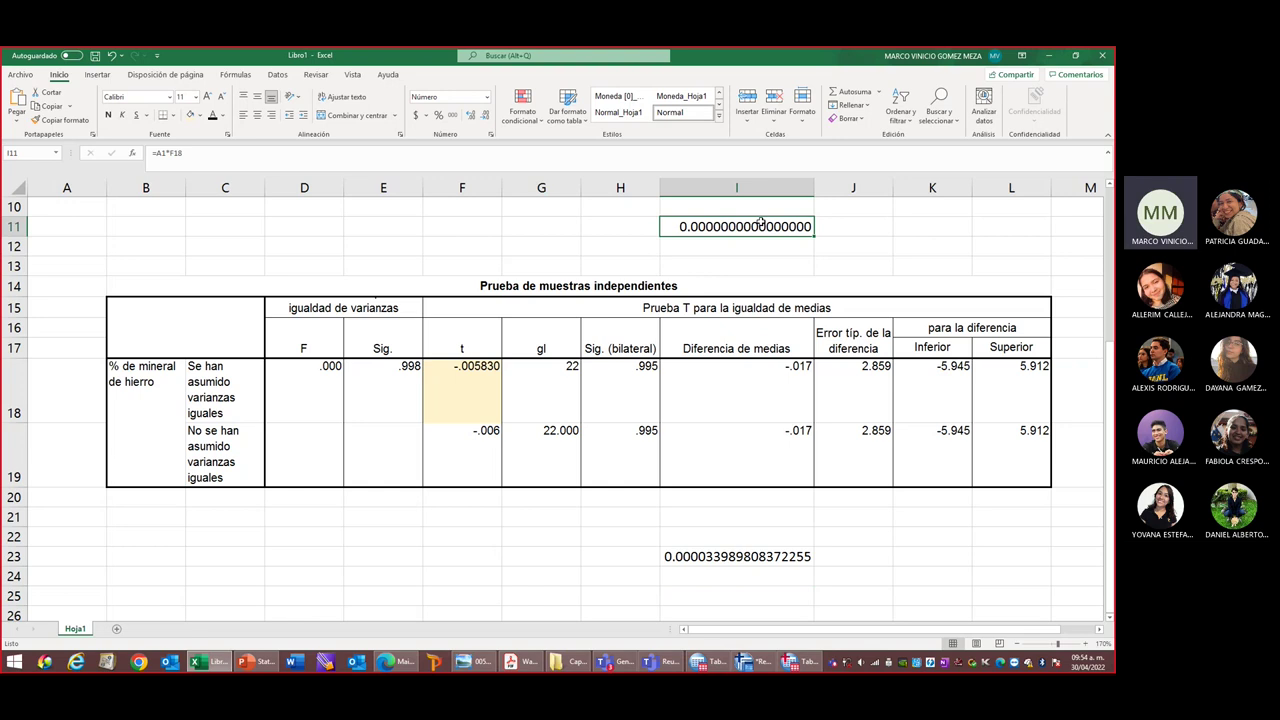
double_click(761, 222)
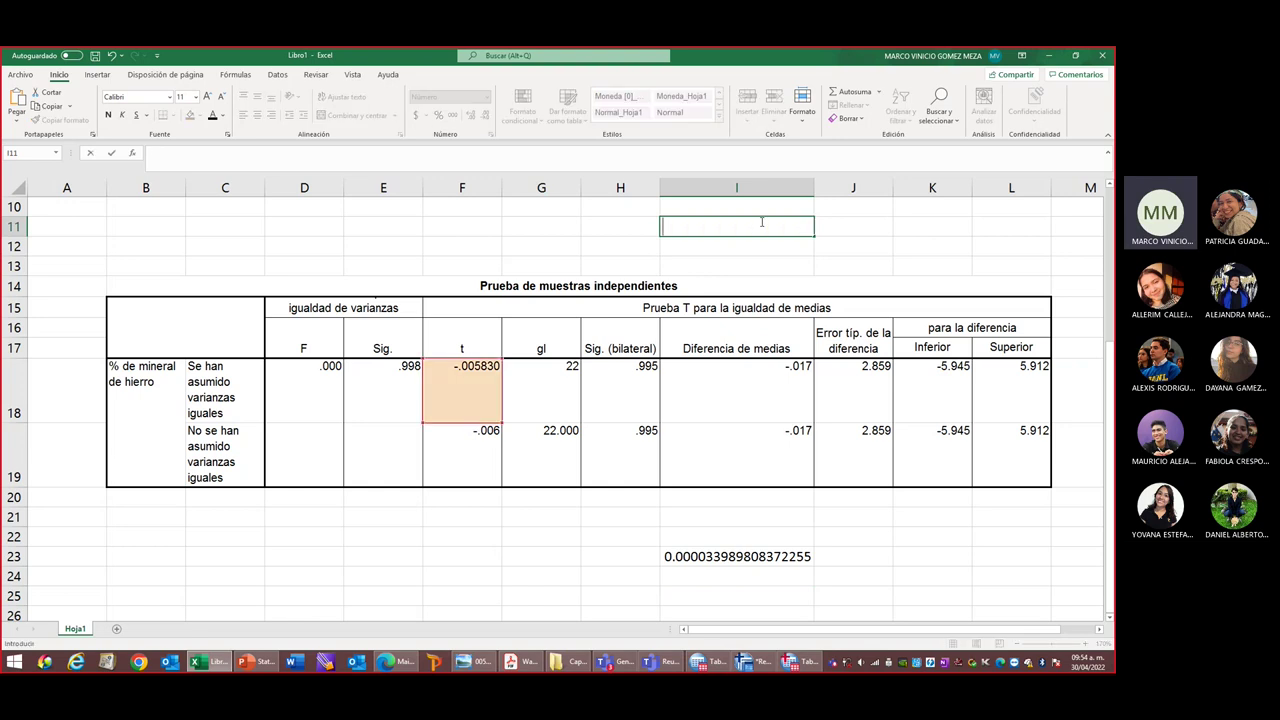
left_click(790, 558)
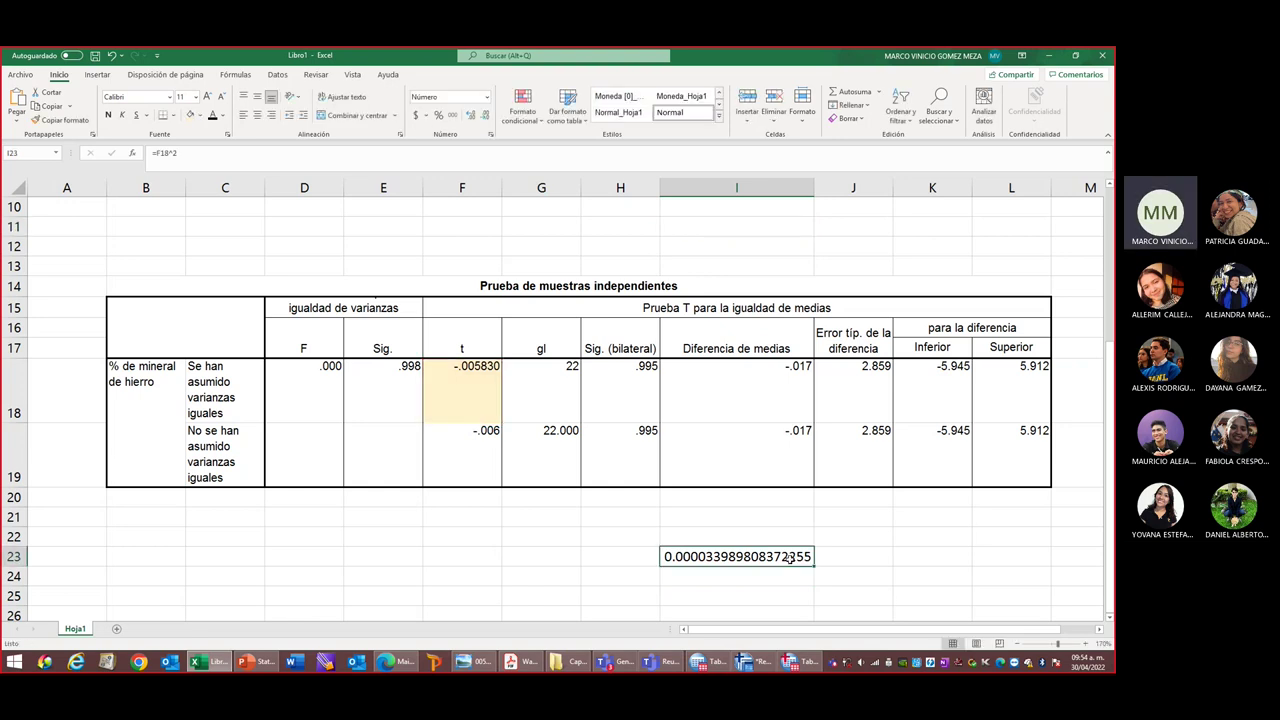
Show the squared t value in cell I23 with ten decimals.
left_click(1015, 645)
left_click(1015, 645)
left_click(1015, 645)
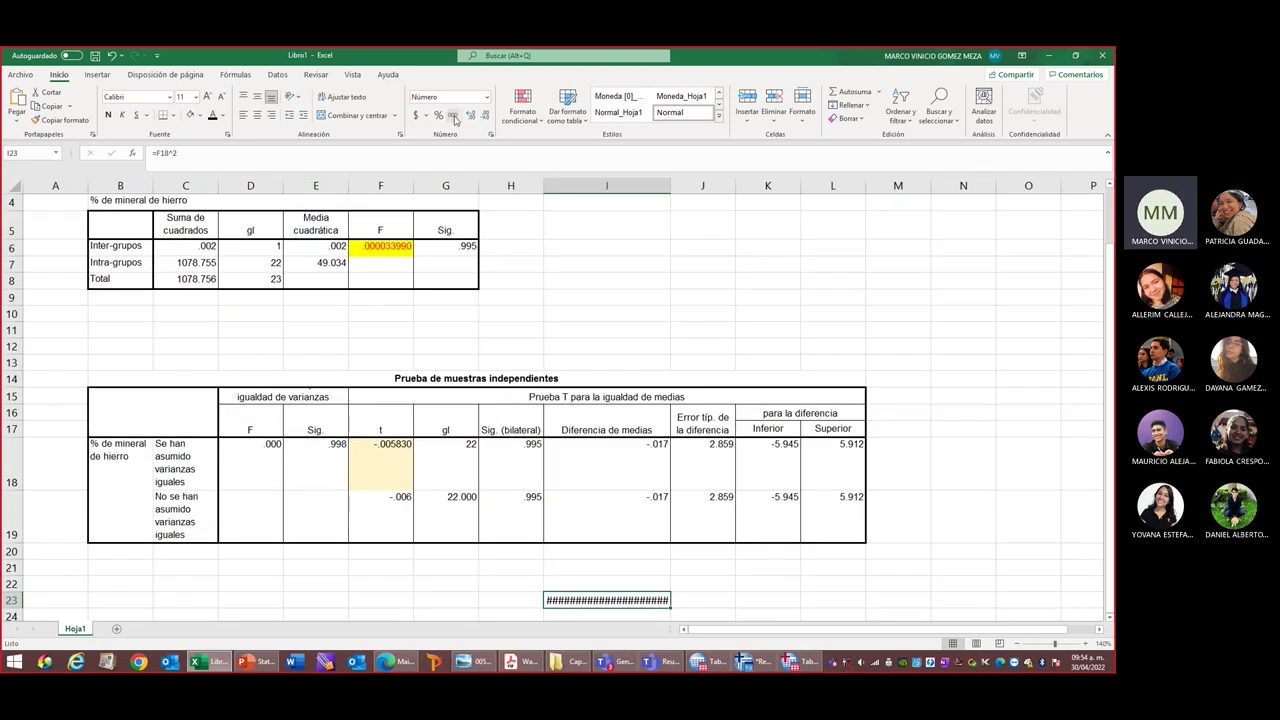
left_click(484, 117)
left_click(484, 117)
left_click(484, 117)
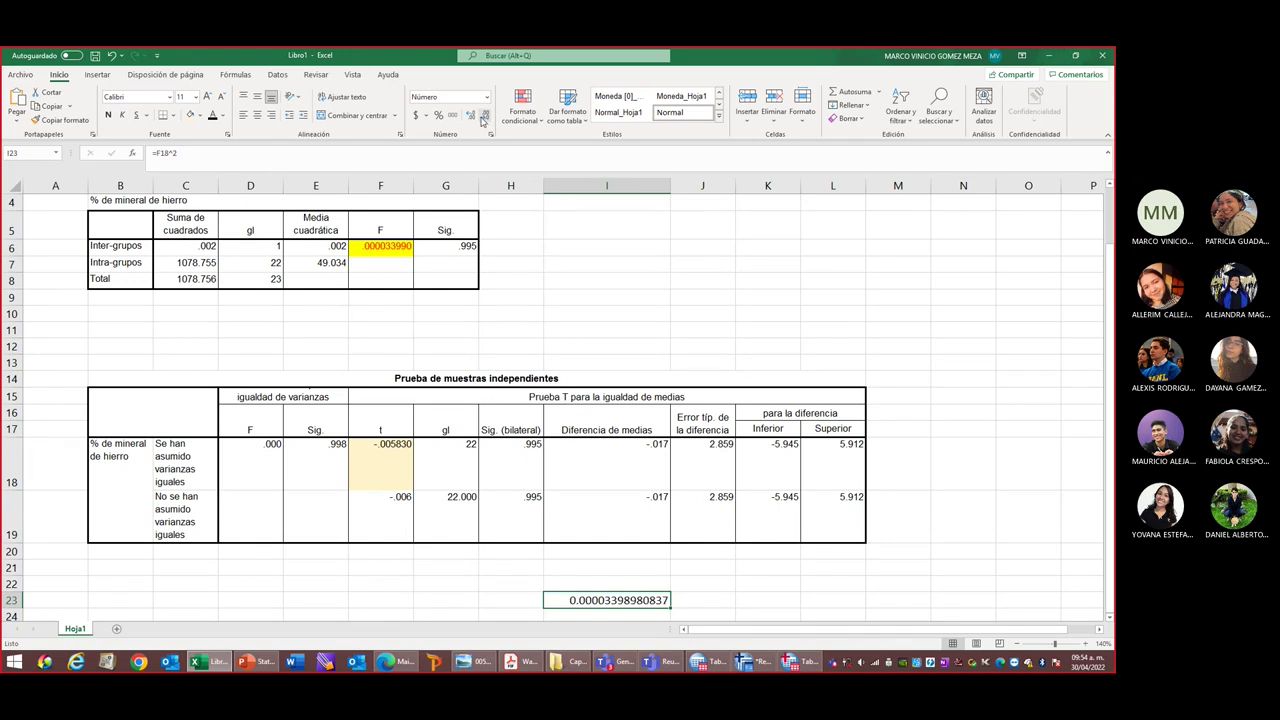
left_click(484, 117)
left_click(484, 117)
left_click(484, 117)
left_click(484, 117)
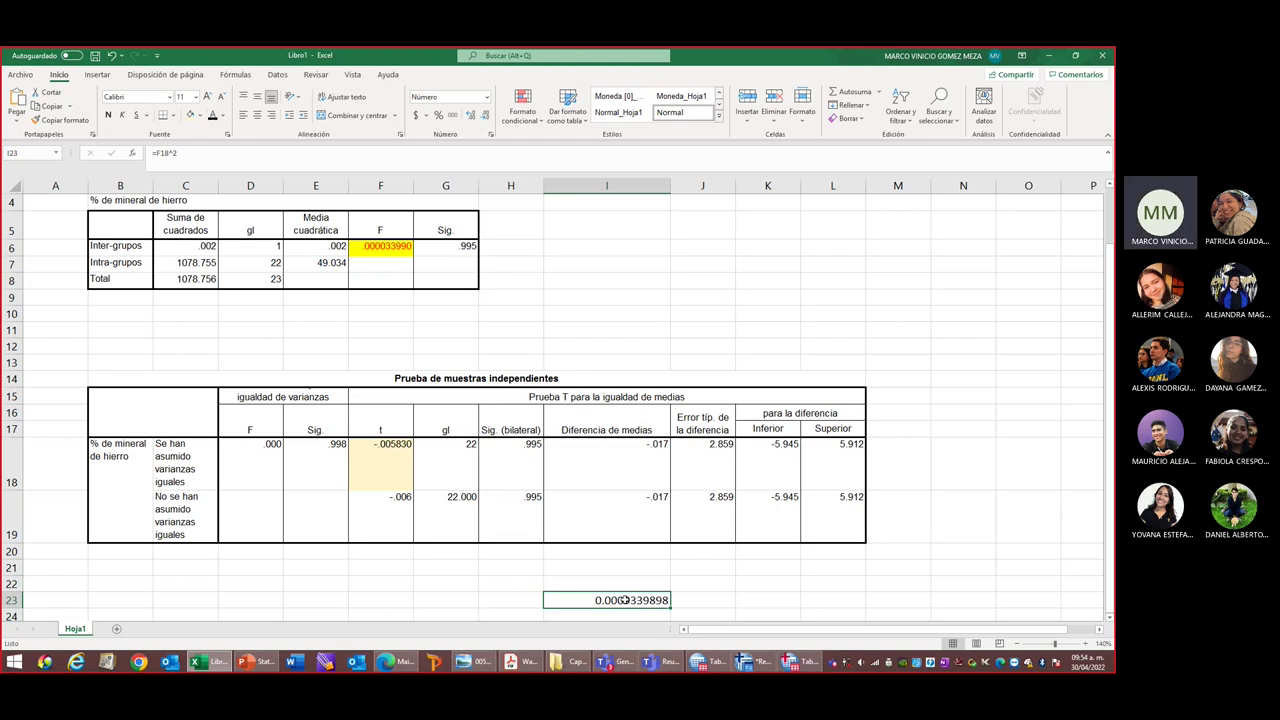
Compare the t value in F18 and its square in I23 with the ANOVA F value in F6.
left_click(393, 451)
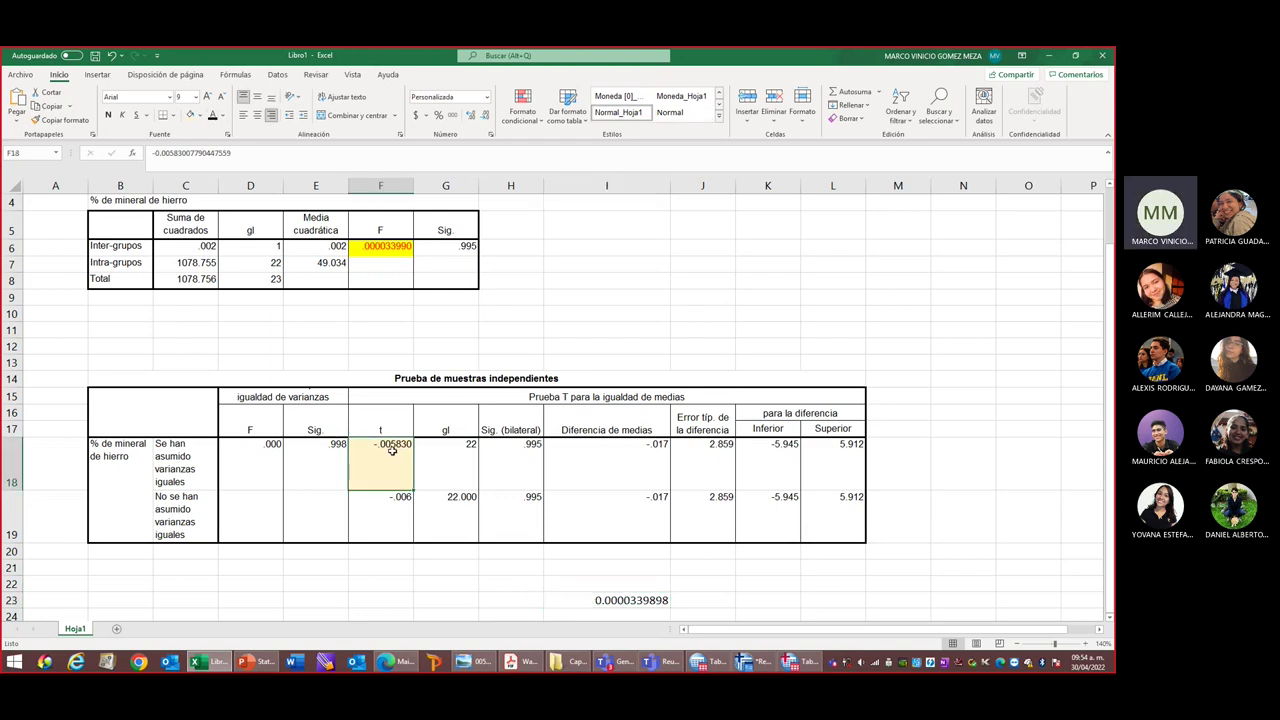
left_click(641, 595)
left_click(369, 245)
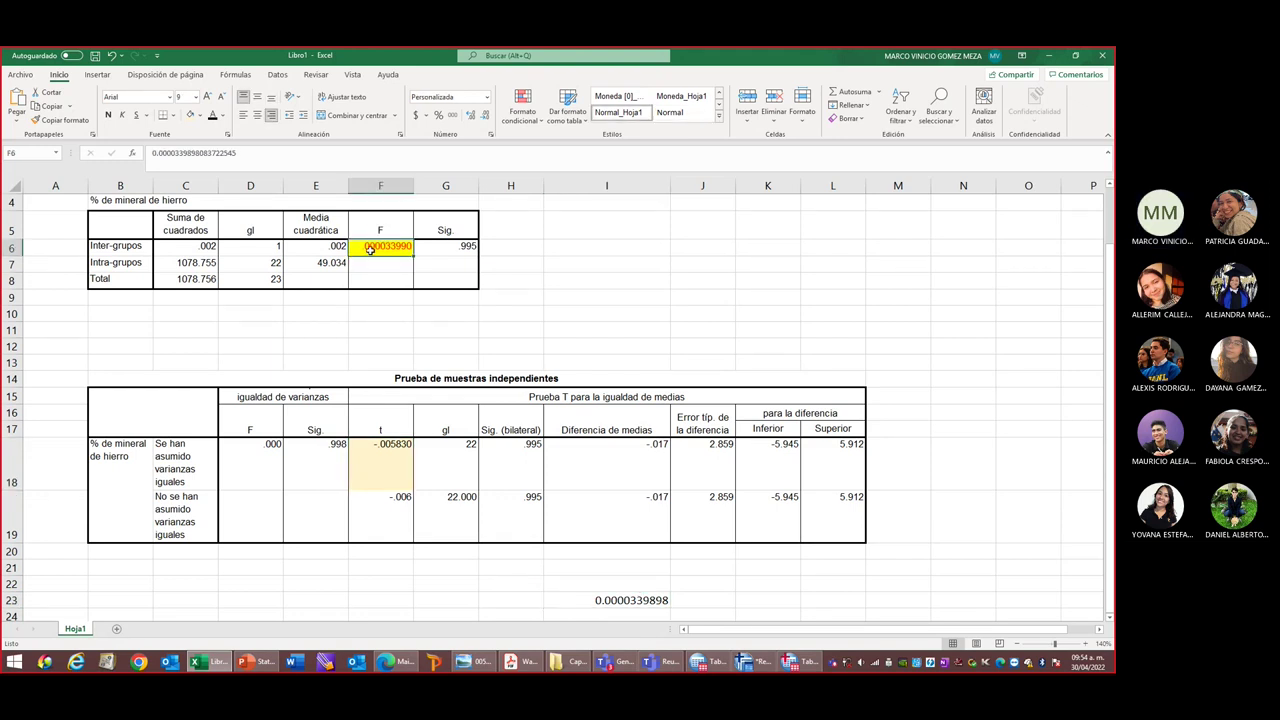
left_click(628, 598)
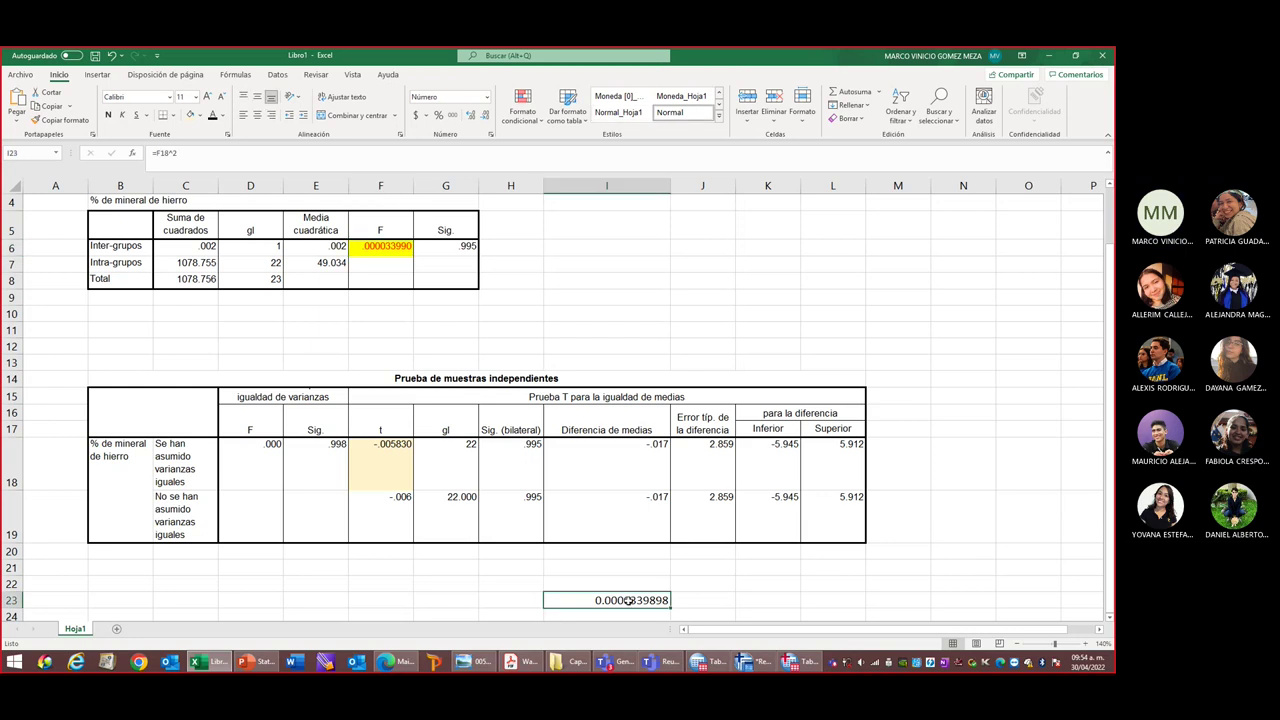
left_click(382, 251)
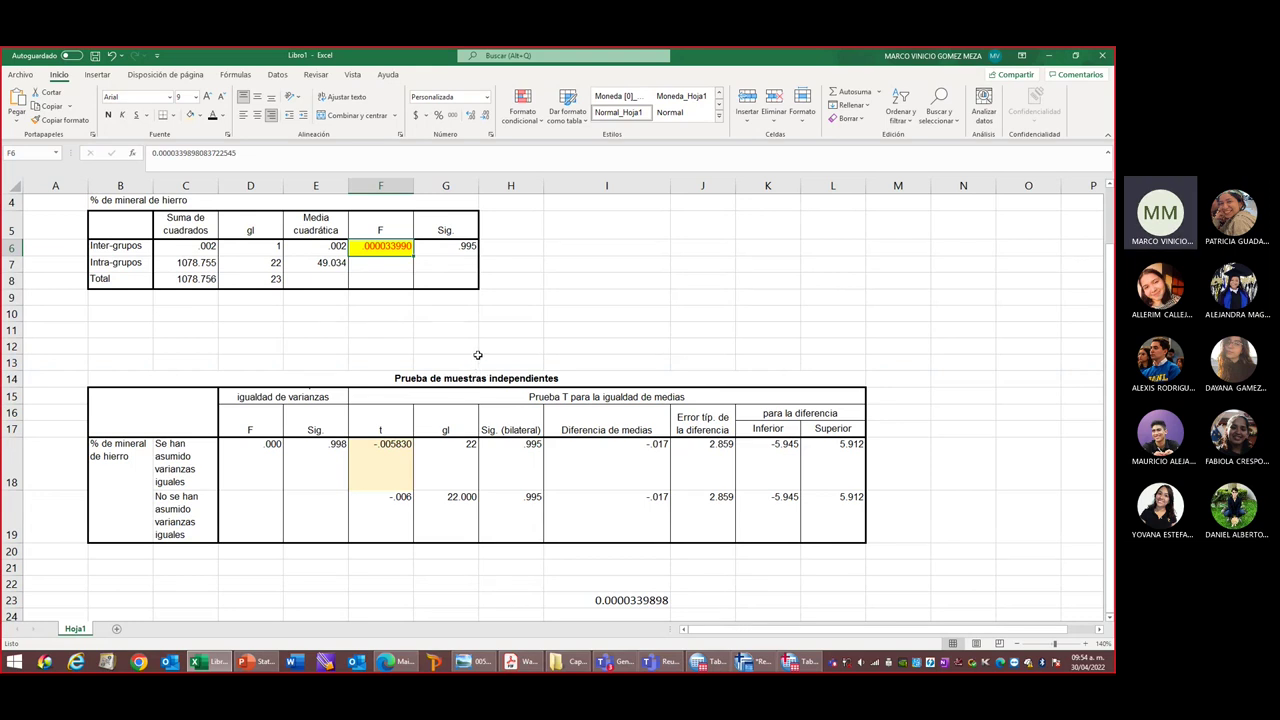
left_click(641, 591)
left_click(371, 224)
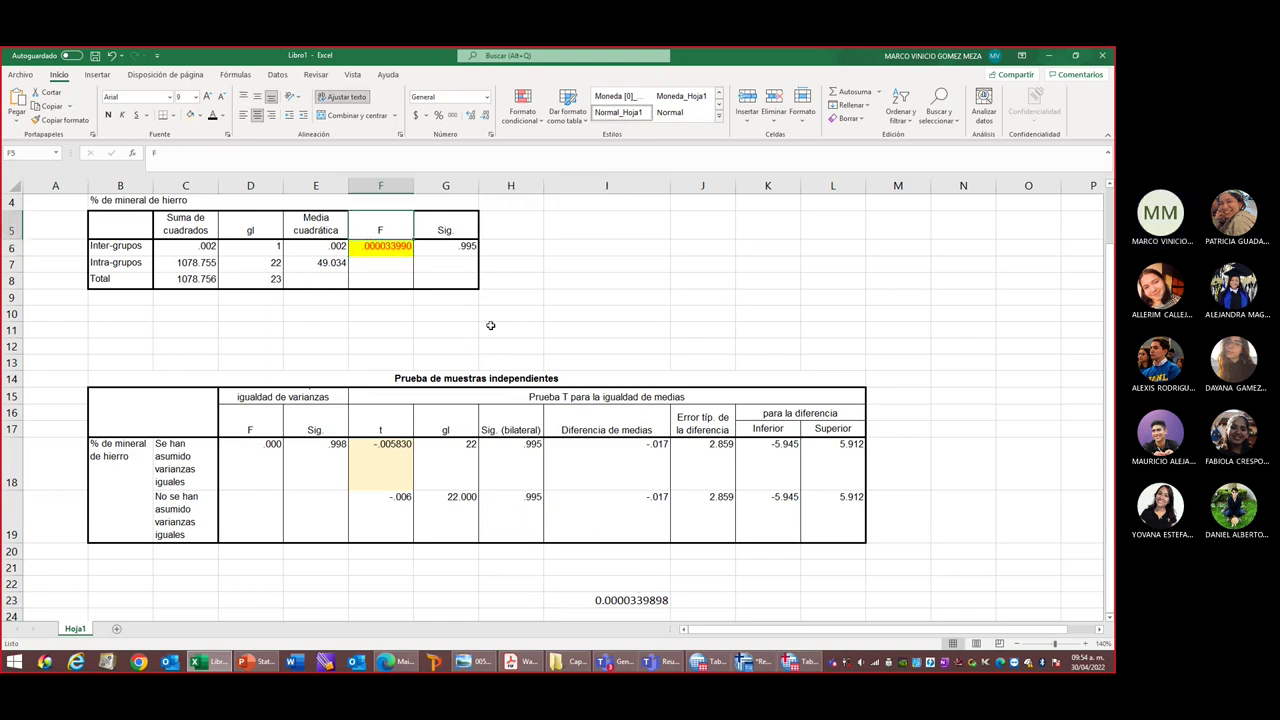
Fill the ANOVA significance cell G6 and the equal-variances bilateral significance cell H18 with the same light green.
left_click(518, 449)
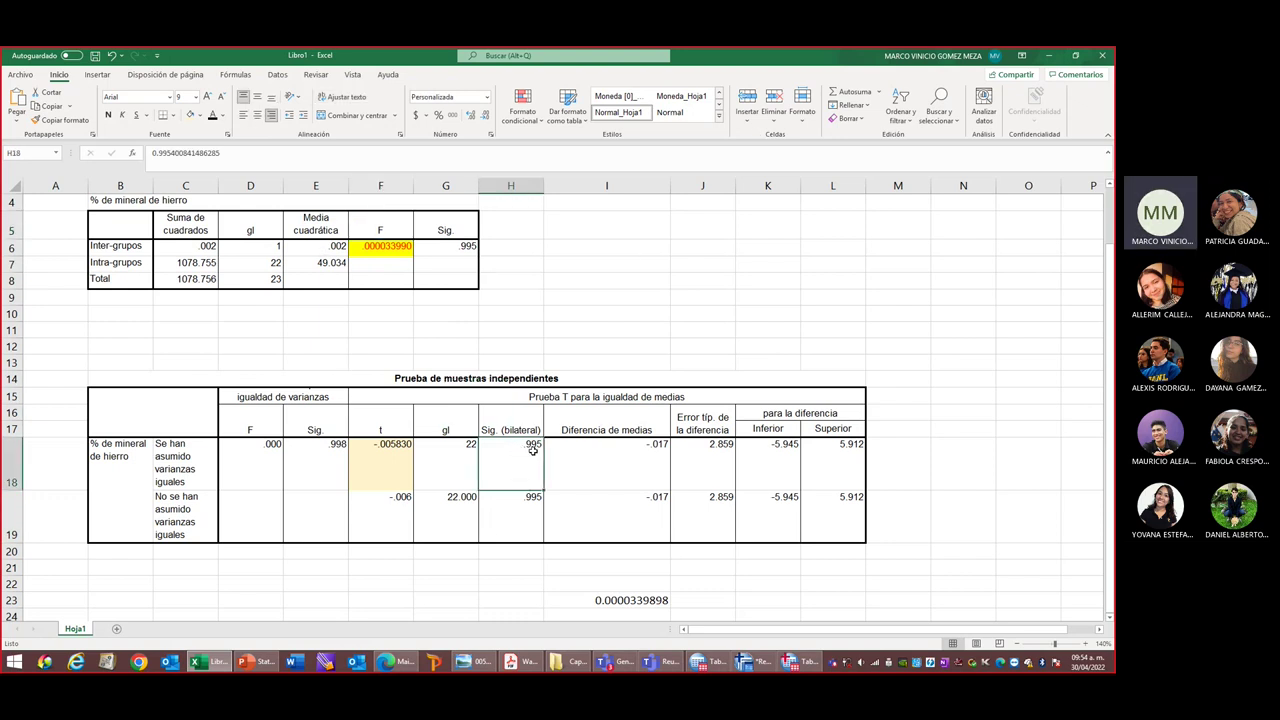
left_click(458, 249)
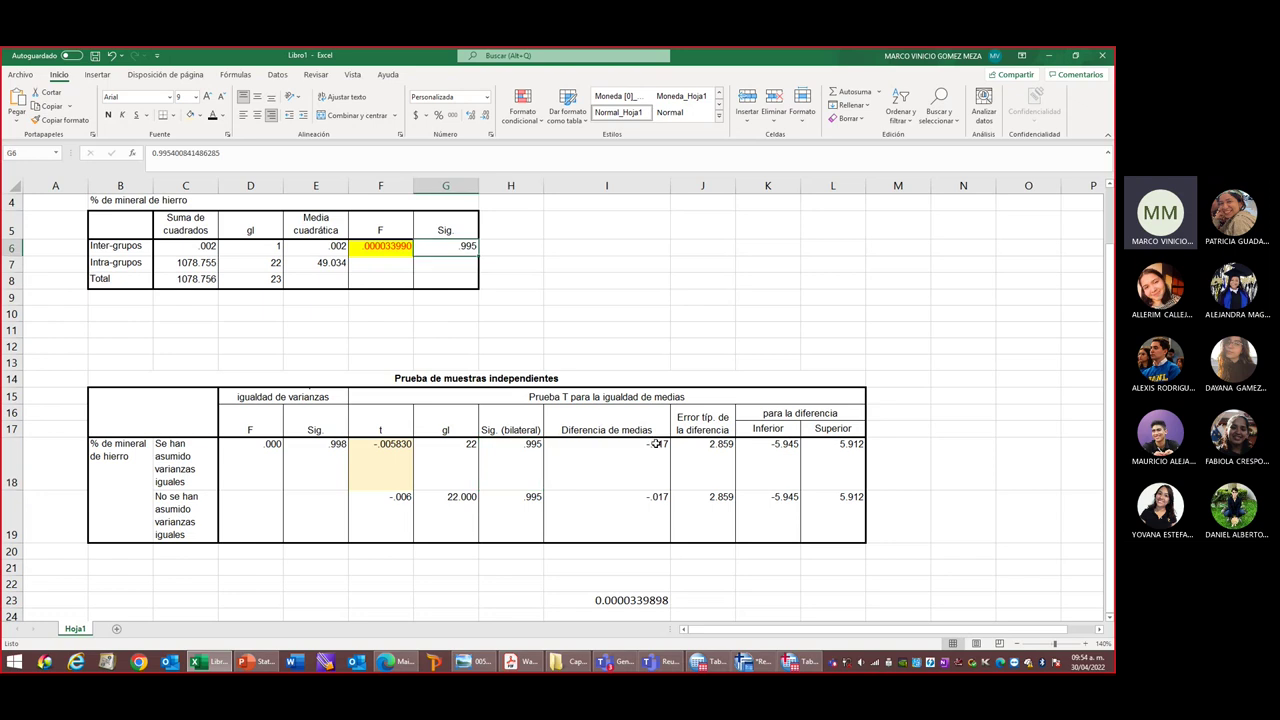
left_click(199, 115)
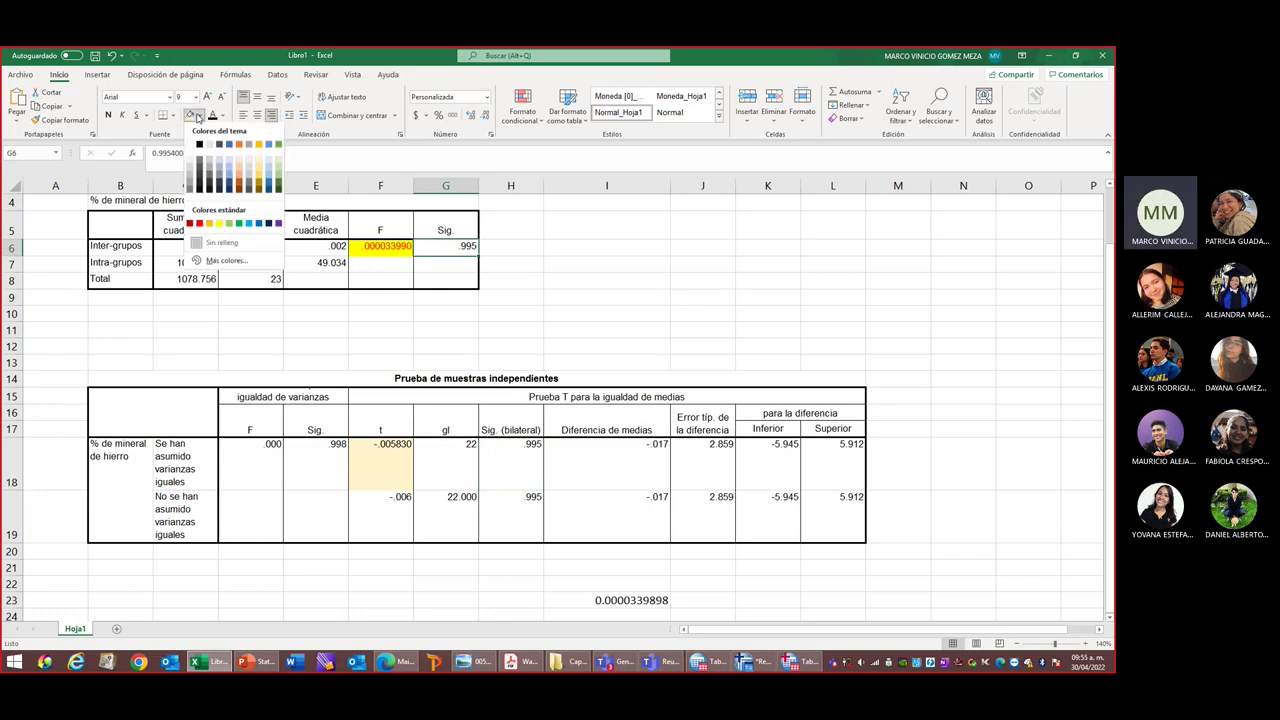
left_click(278, 153)
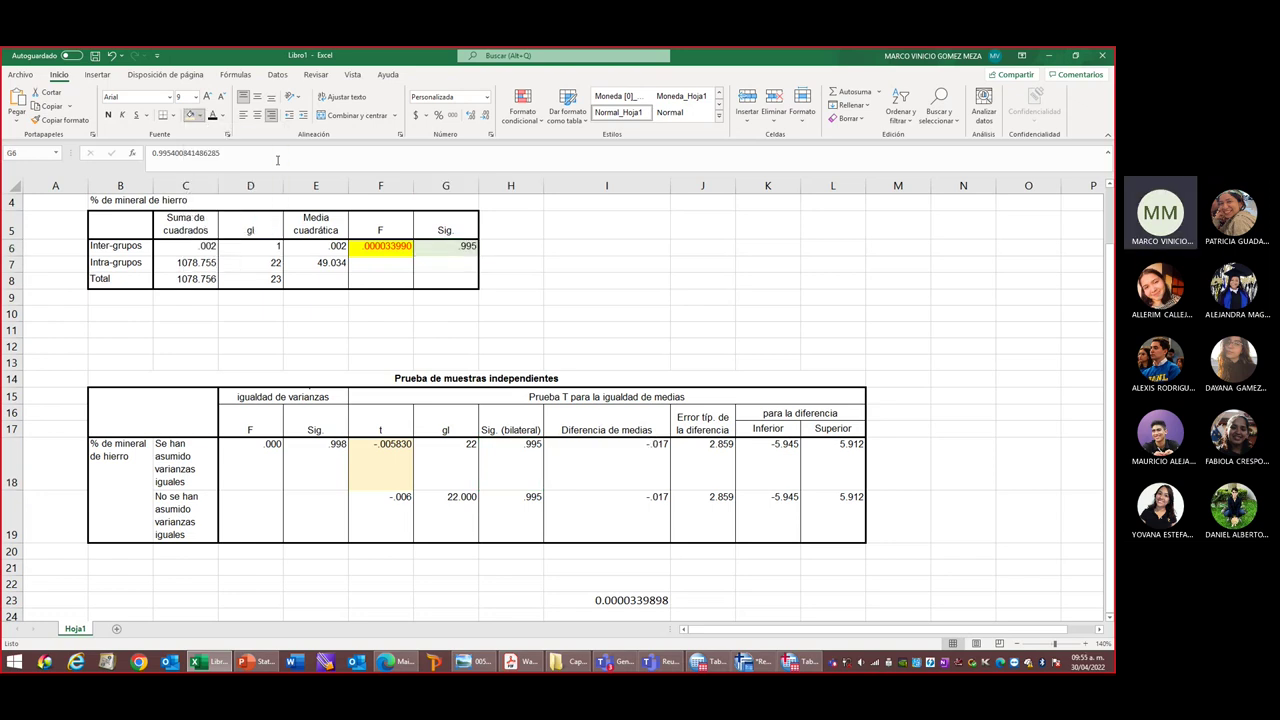
left_click(505, 453)
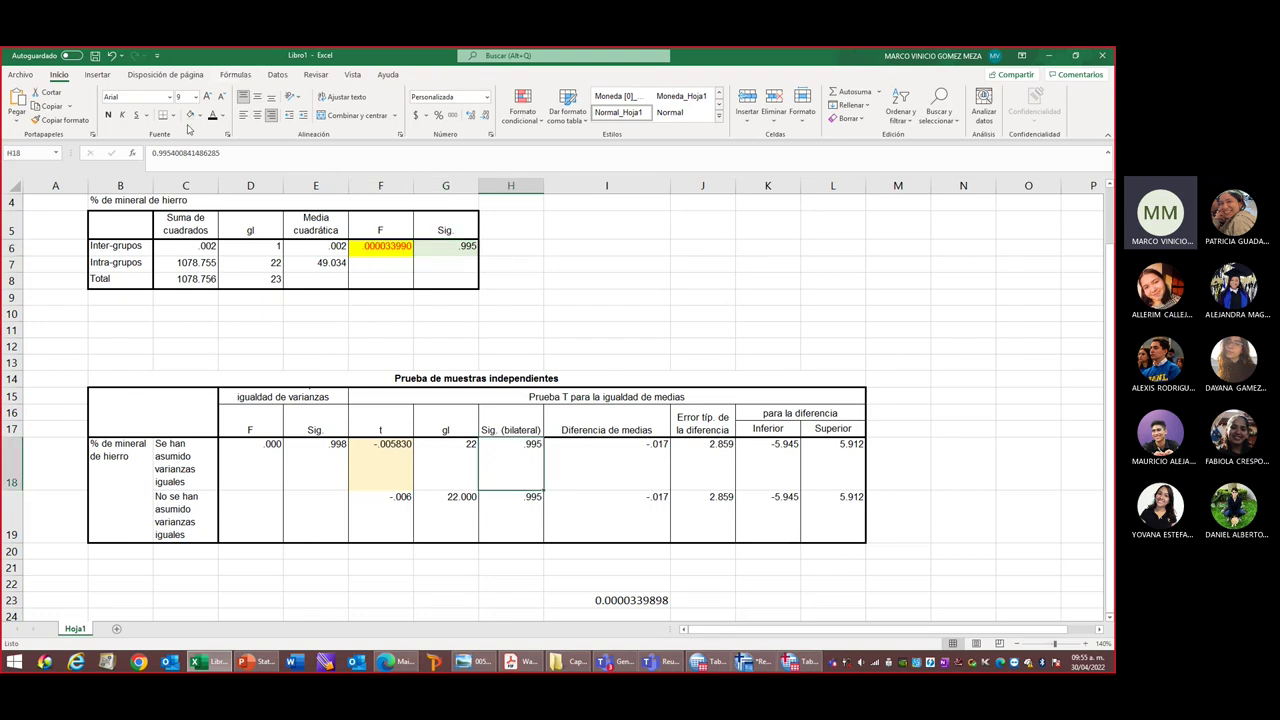
left_click(189, 115)
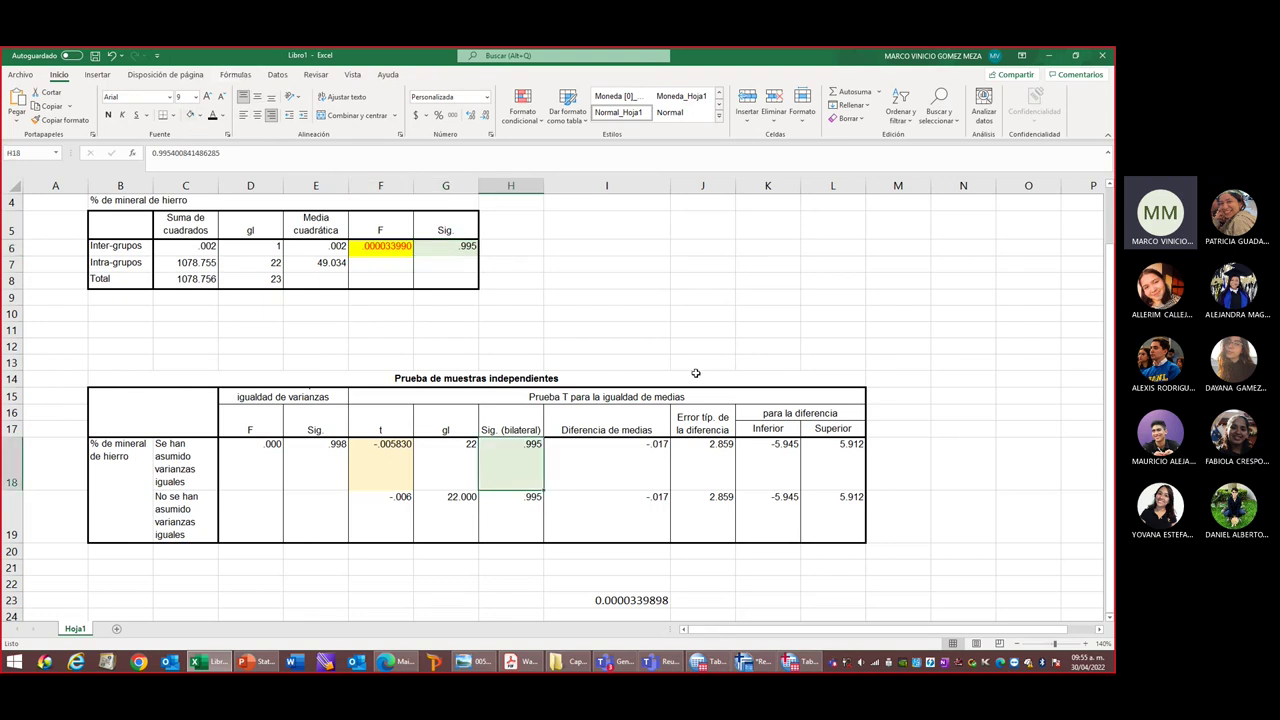
left_click(452, 250)
scroll(623, 257, "up", 1)
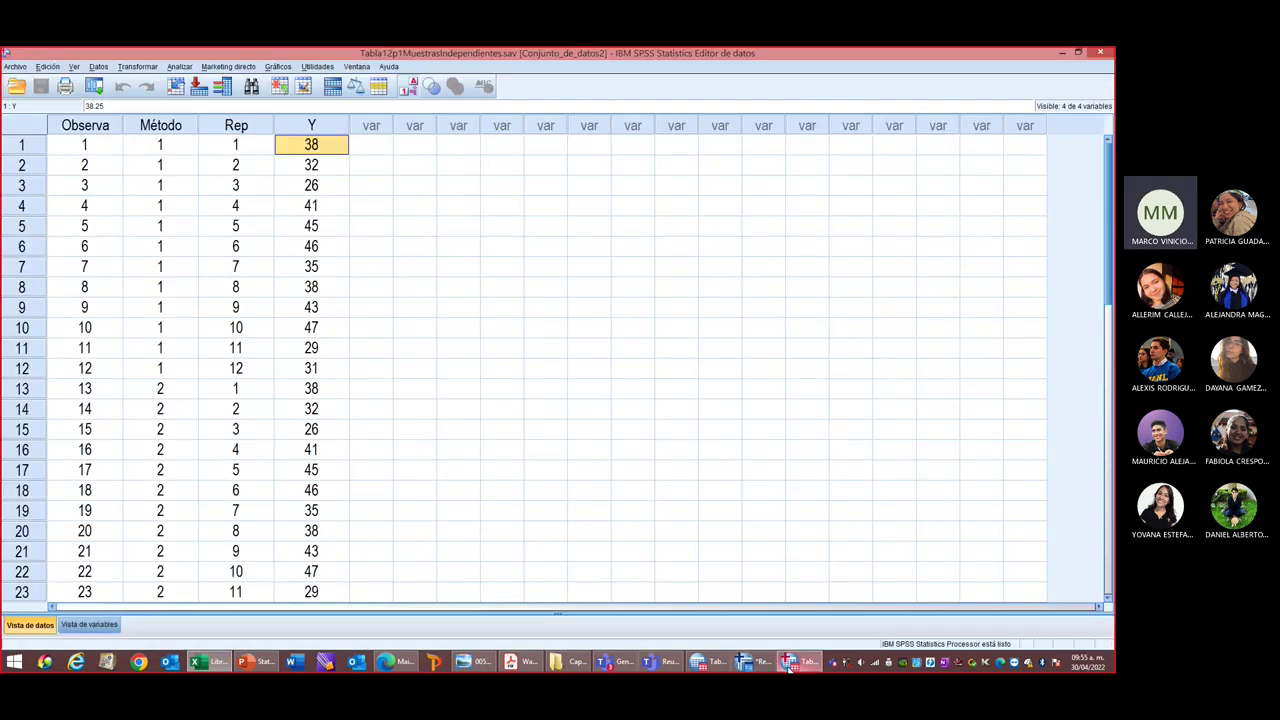
Switch to SPSS and compare the data layouts of Tabla12p1MuestrasIndependientes.sav and Tabla12p1.sav.
left_click(792, 661)
scroll(214, 210, "down", 3)
scroll(214, 210, "up", 3)
left_click(711, 662)
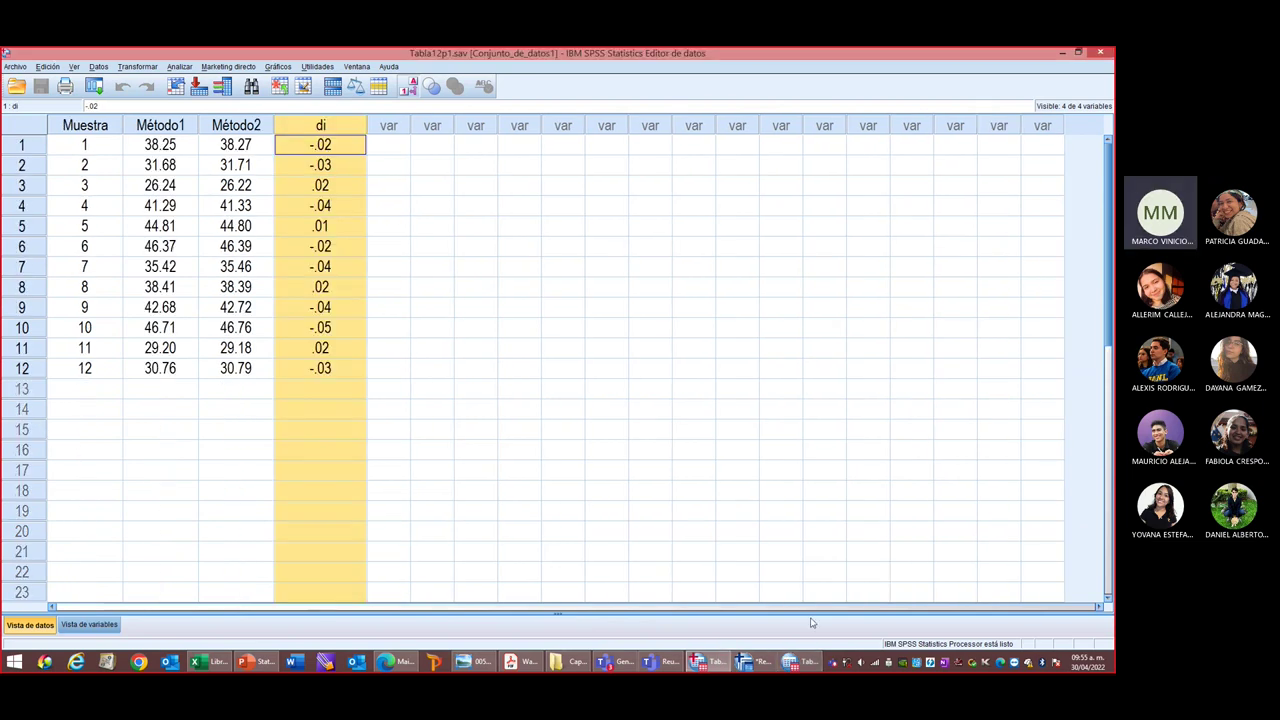
left_click(804, 660)
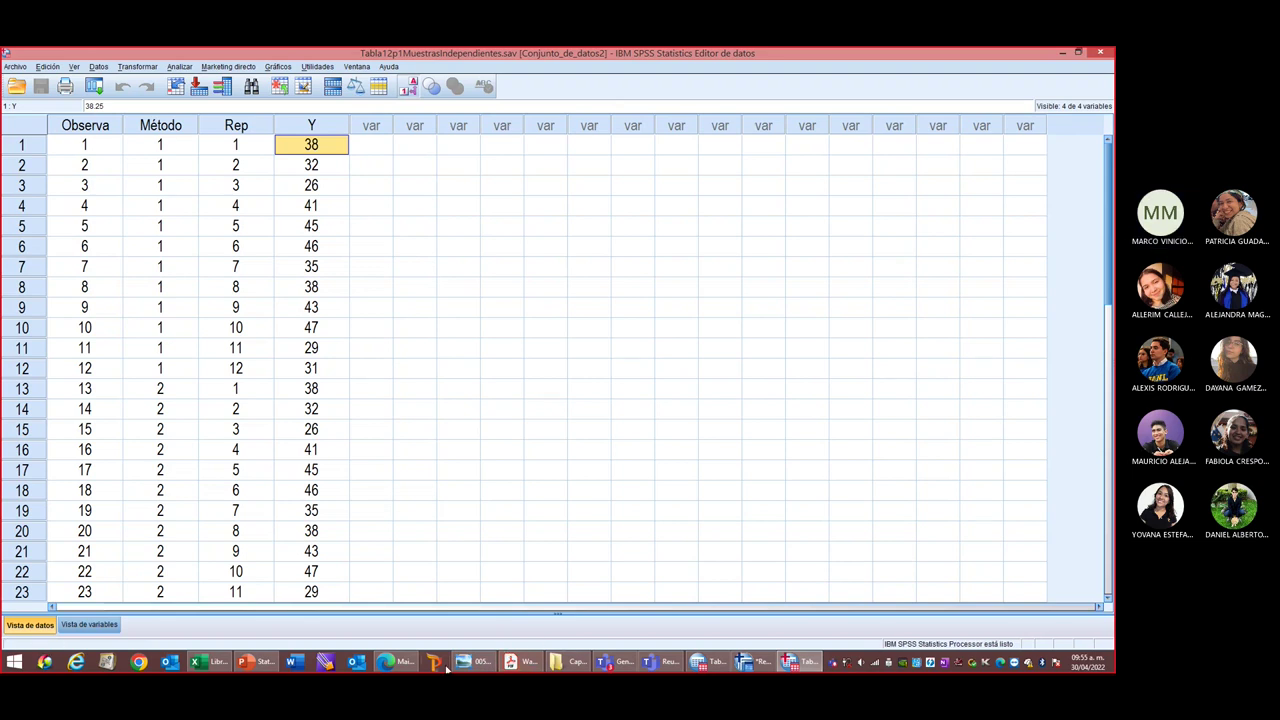
Switch to the statistics textbook in Adobe Acrobat Reader and review Example 13.1, the exercises through 13.2 and the start of section 13.3.
left_click(520, 661)
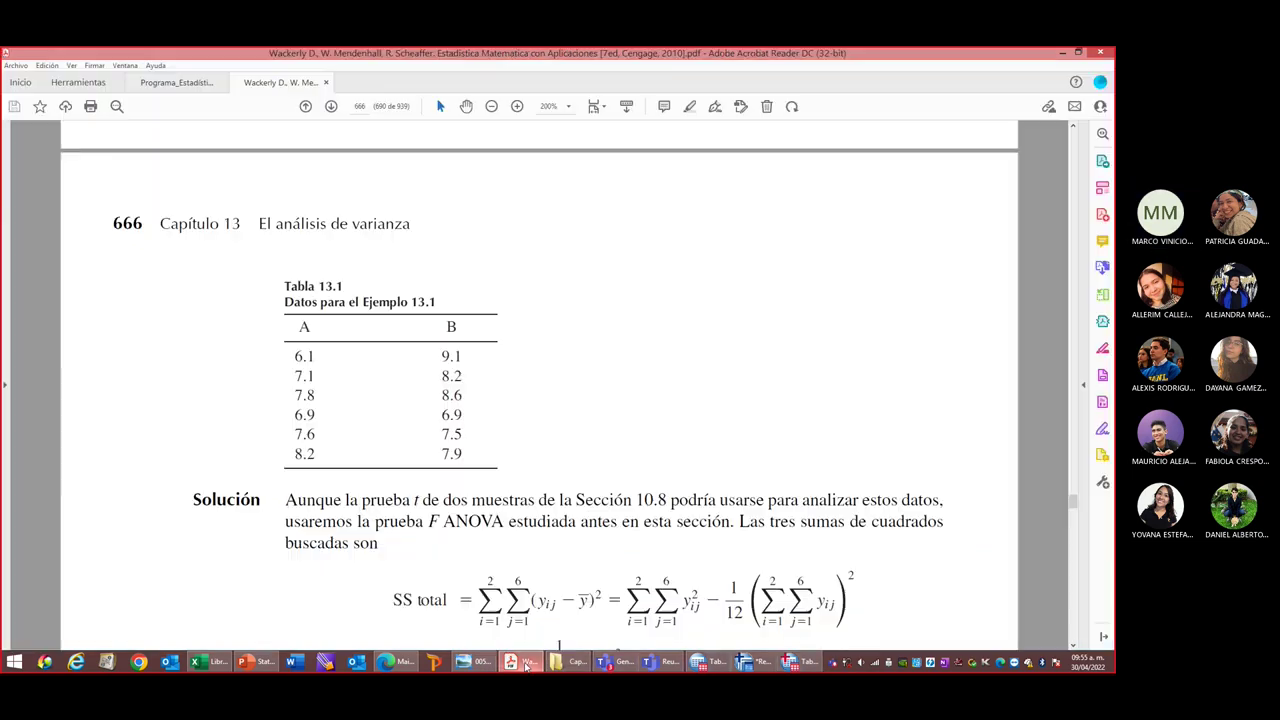
scroll(555, 414, "down", 10)
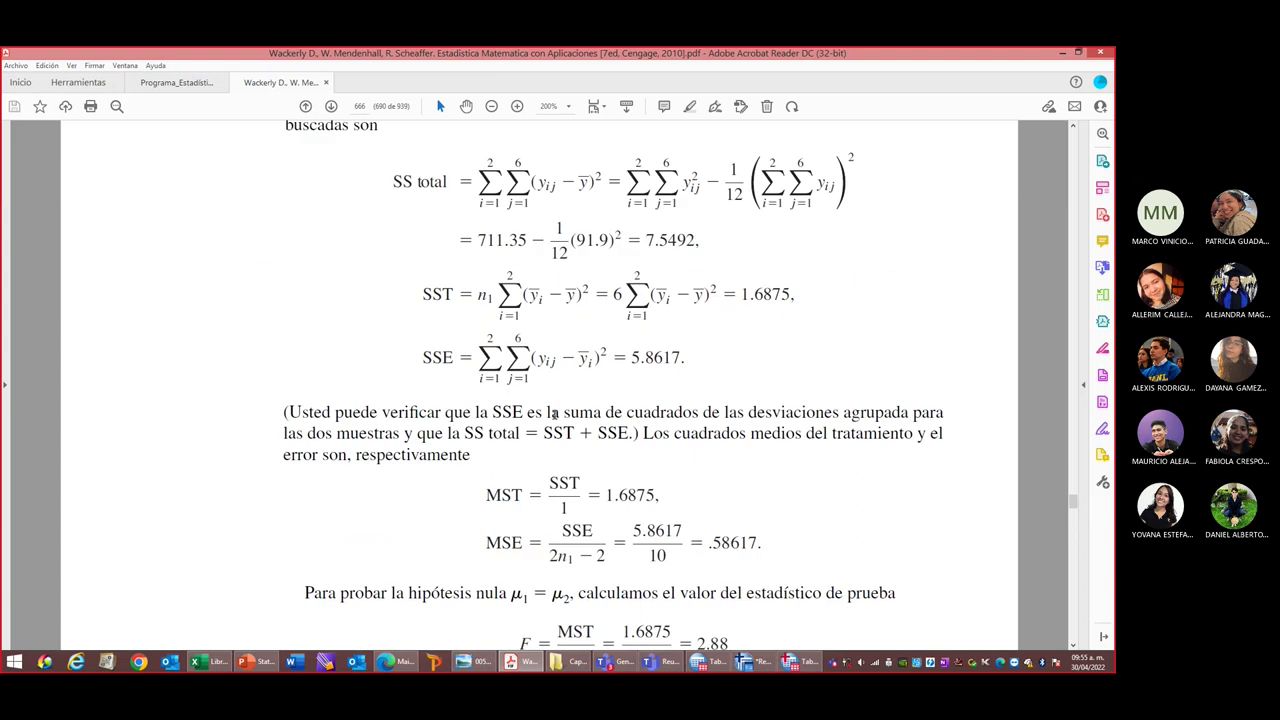
scroll(551, 413, "up", 10)
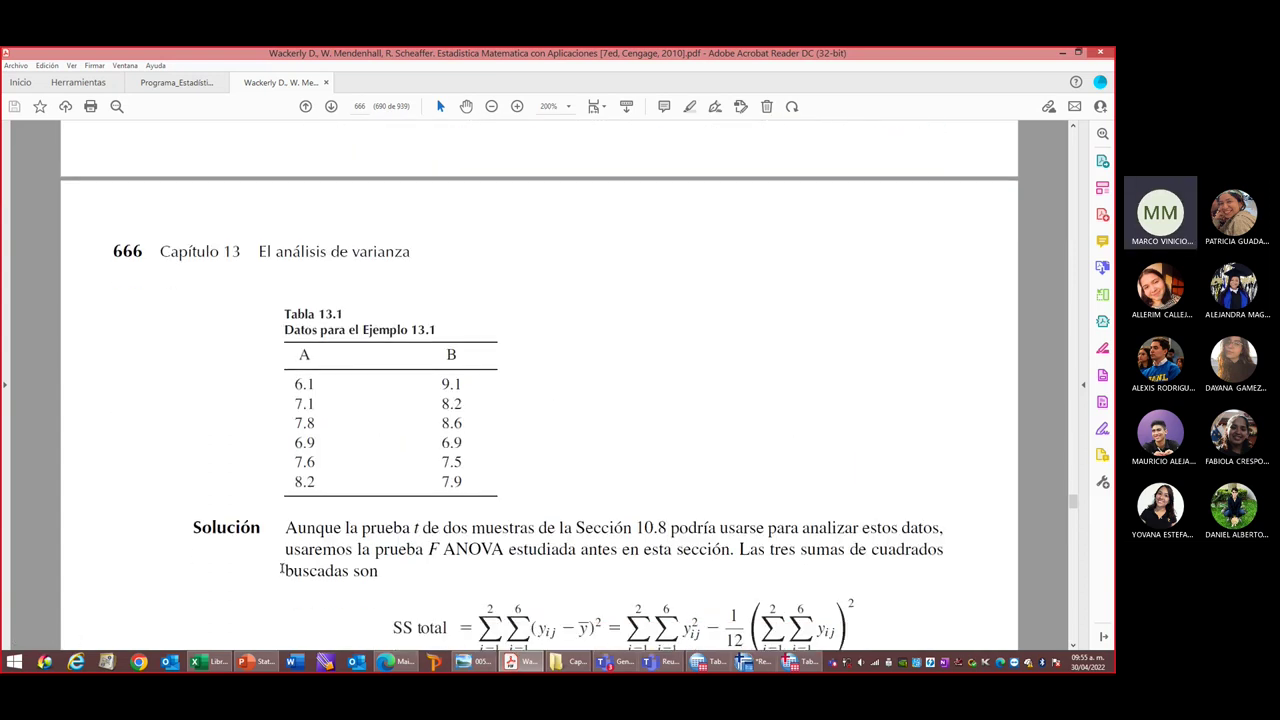
scroll(517, 417, "down", 5)
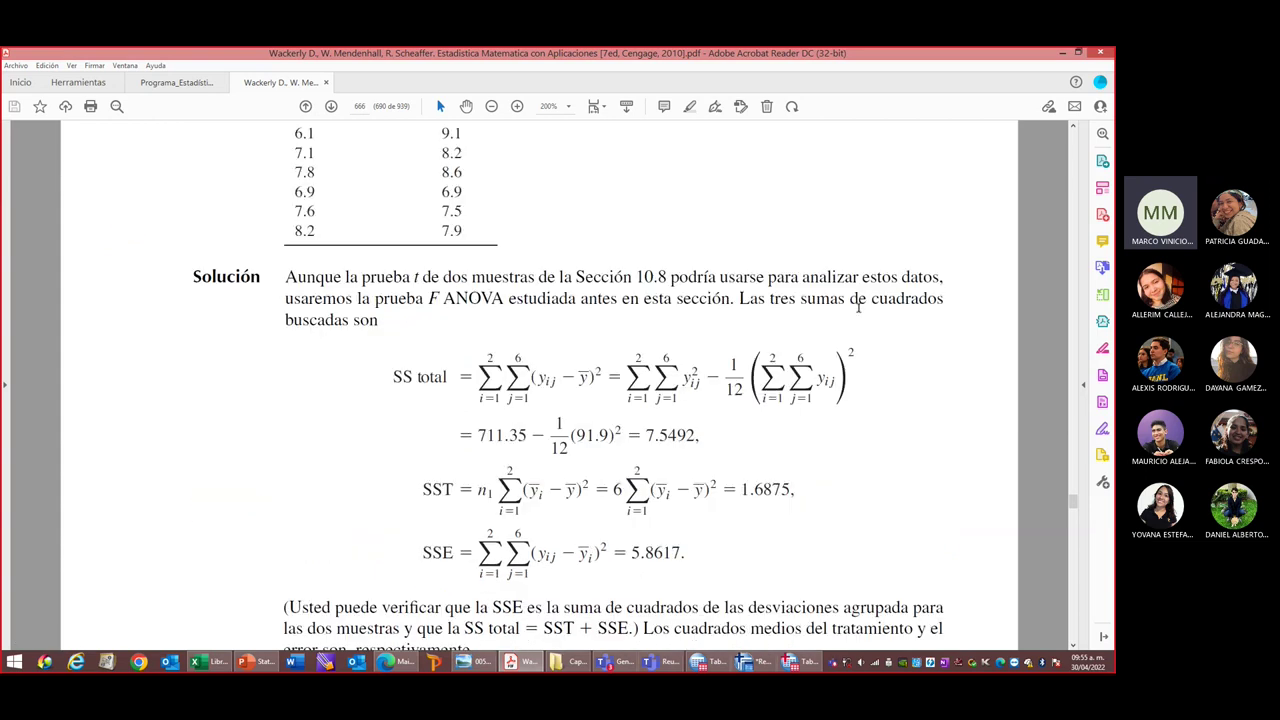
scroll(667, 421, "down", 7)
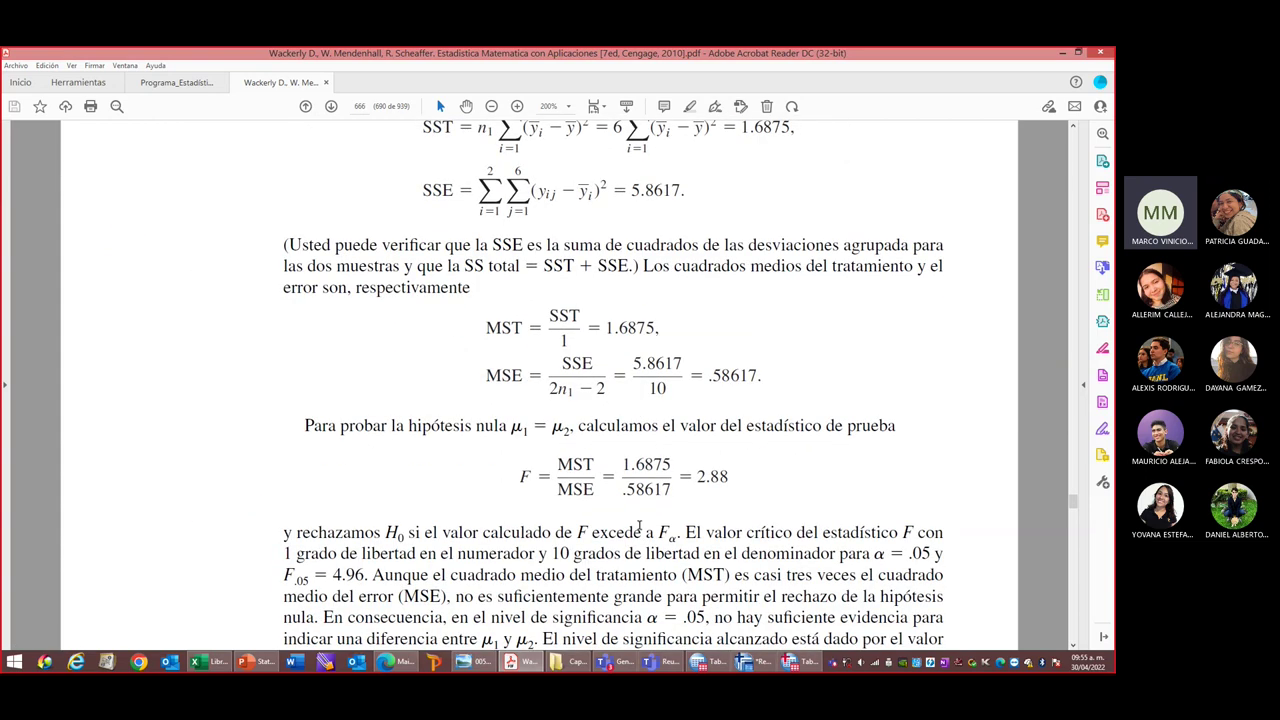
scroll(687, 463, "down", 20)
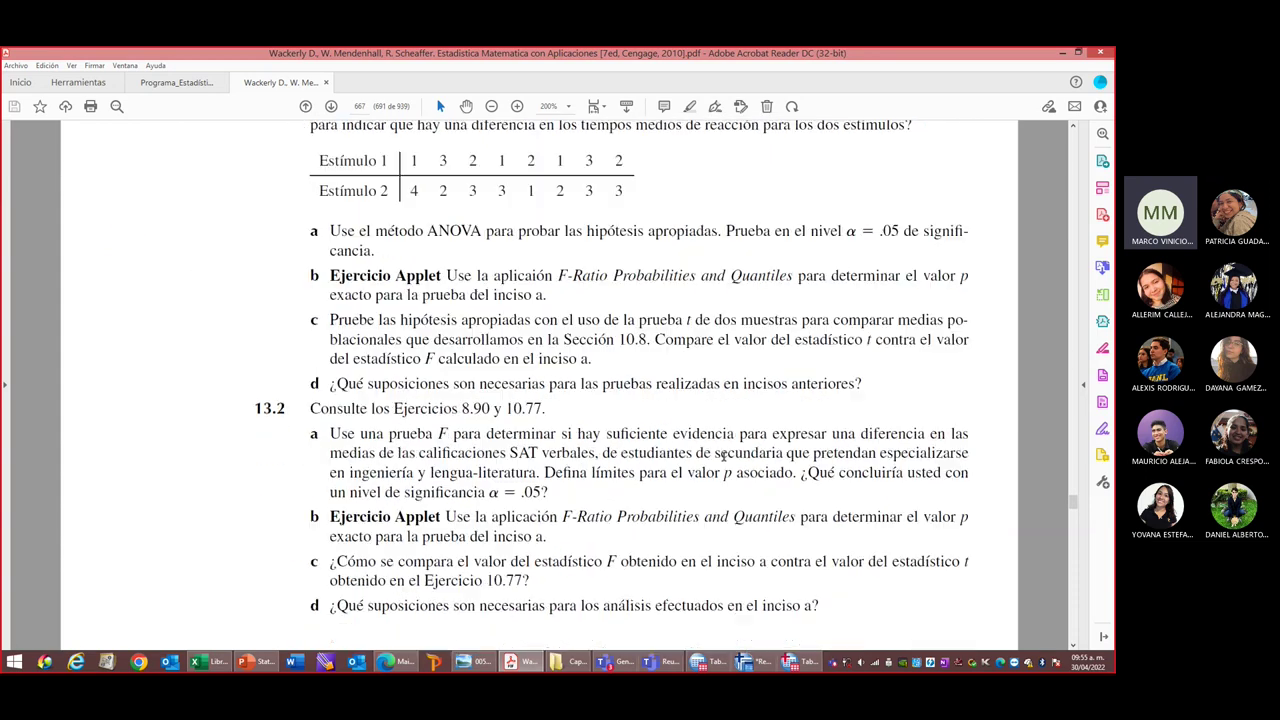
scroll(717, 462, "down", 3)
scroll(700, 465, "up", 3)
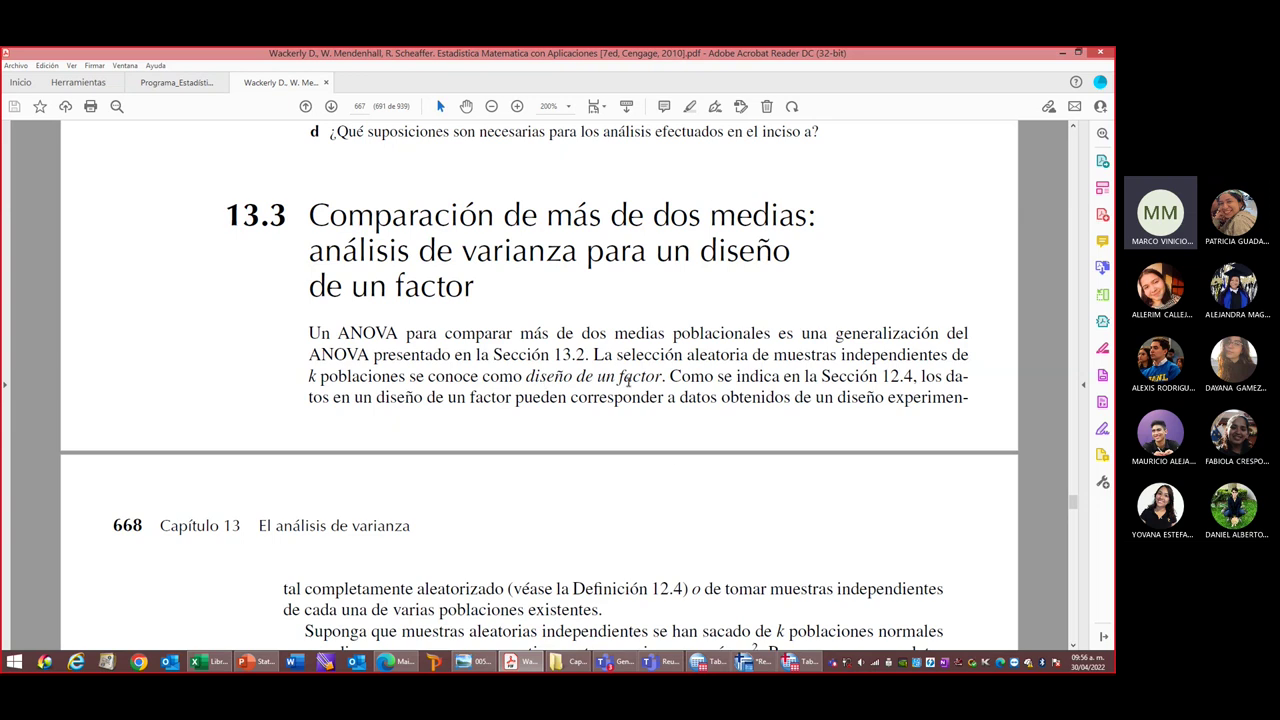
scroll(842, 476, "down", 5)
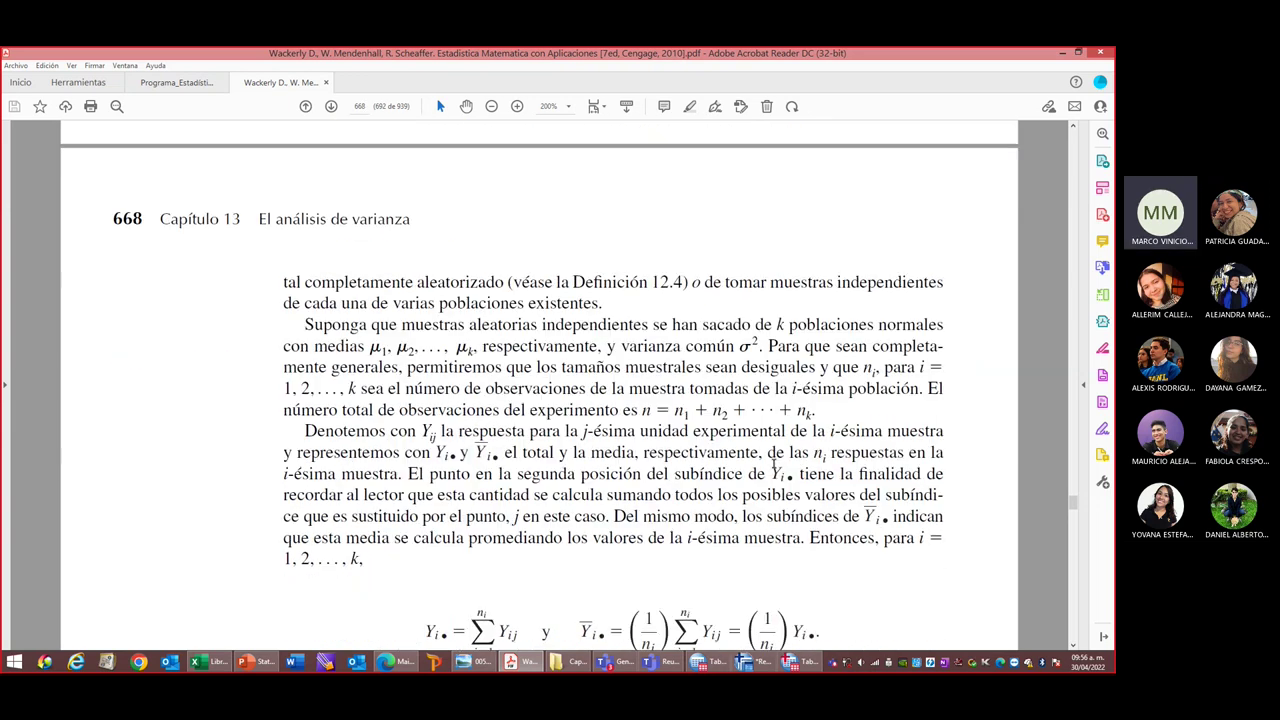